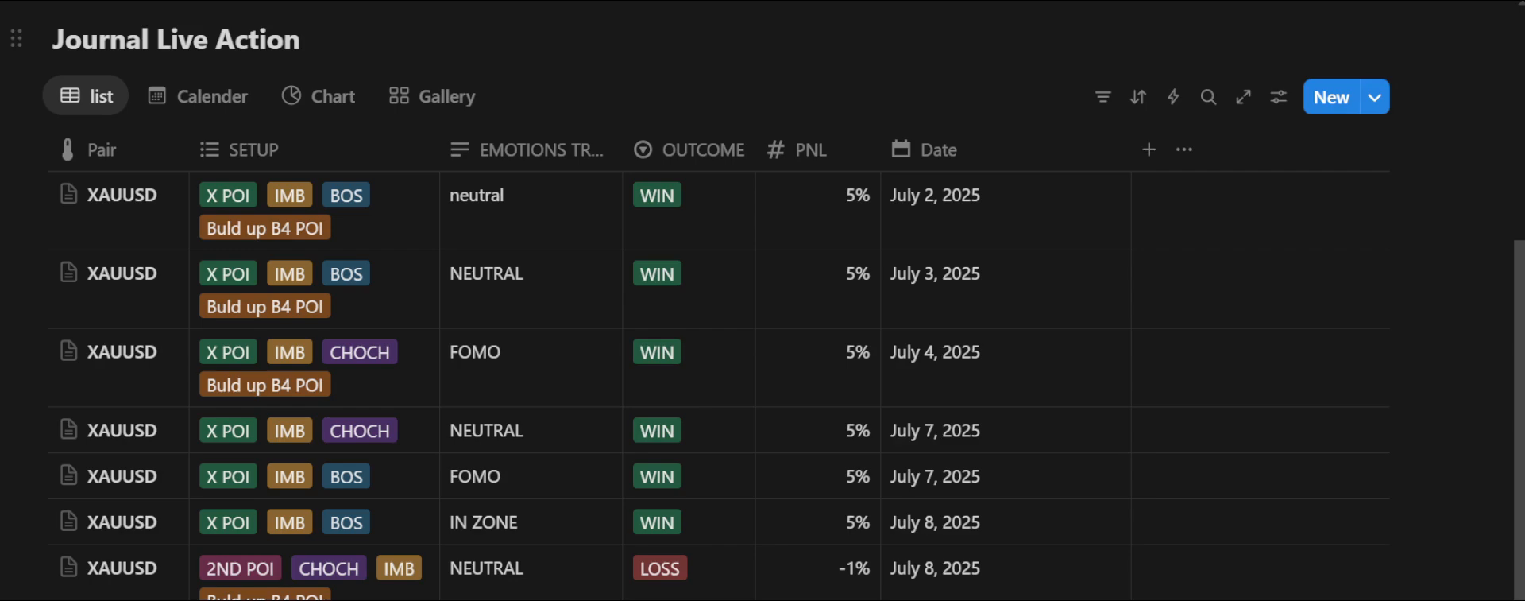
# - View the trade journal as a calendar, look through the July 2025 entries, and return to the list view
pyautogui.click(198, 96)
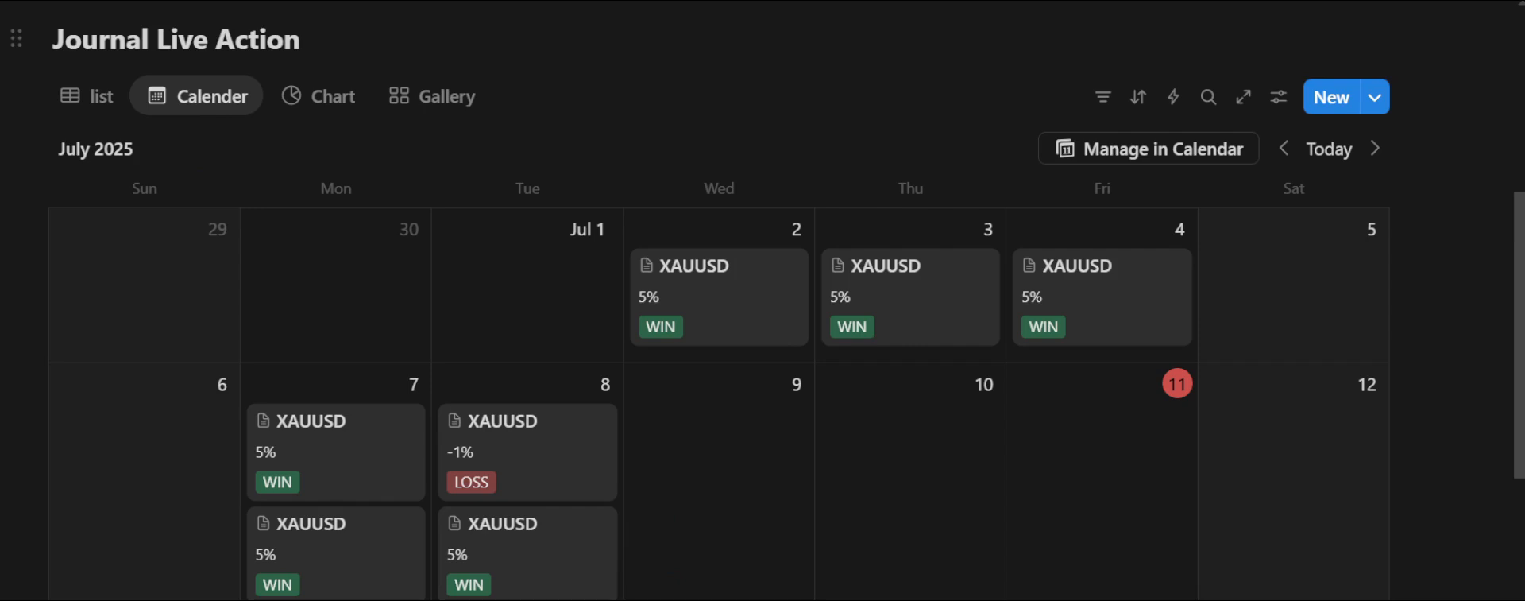
pyautogui.scroll(-2, 763, 317)
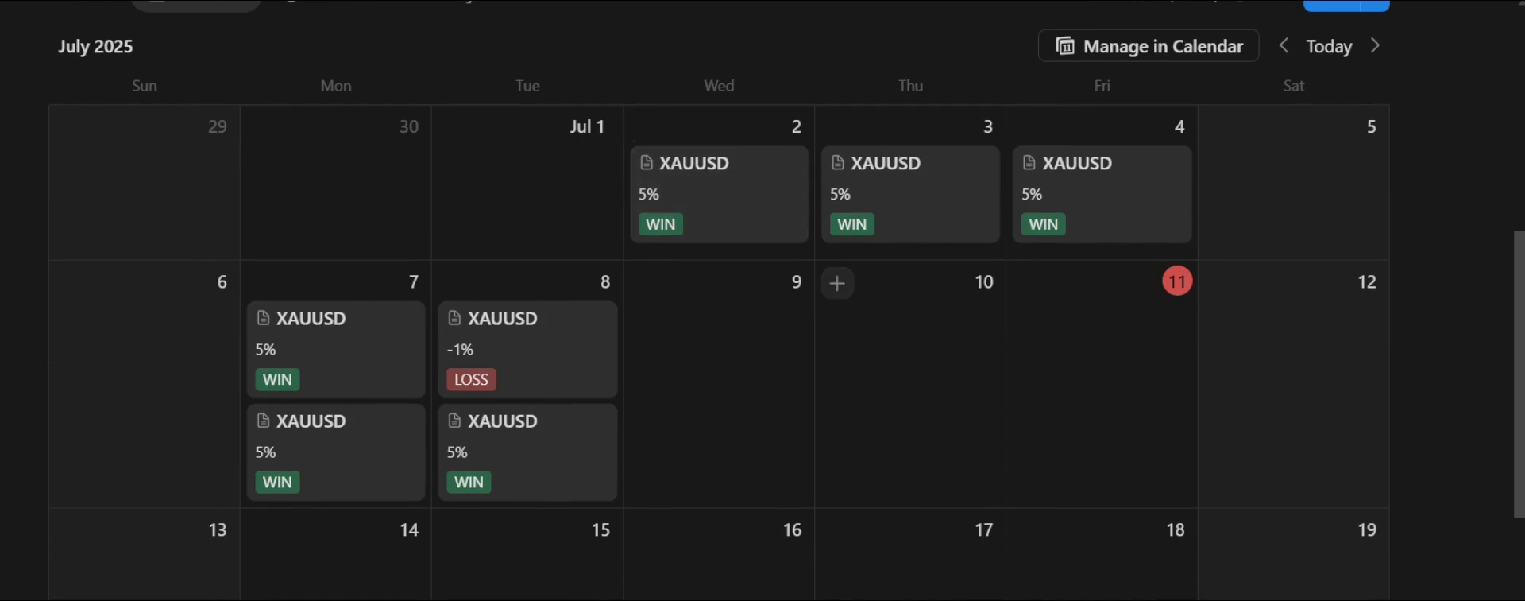
pyautogui.scroll(1, 763, 318)
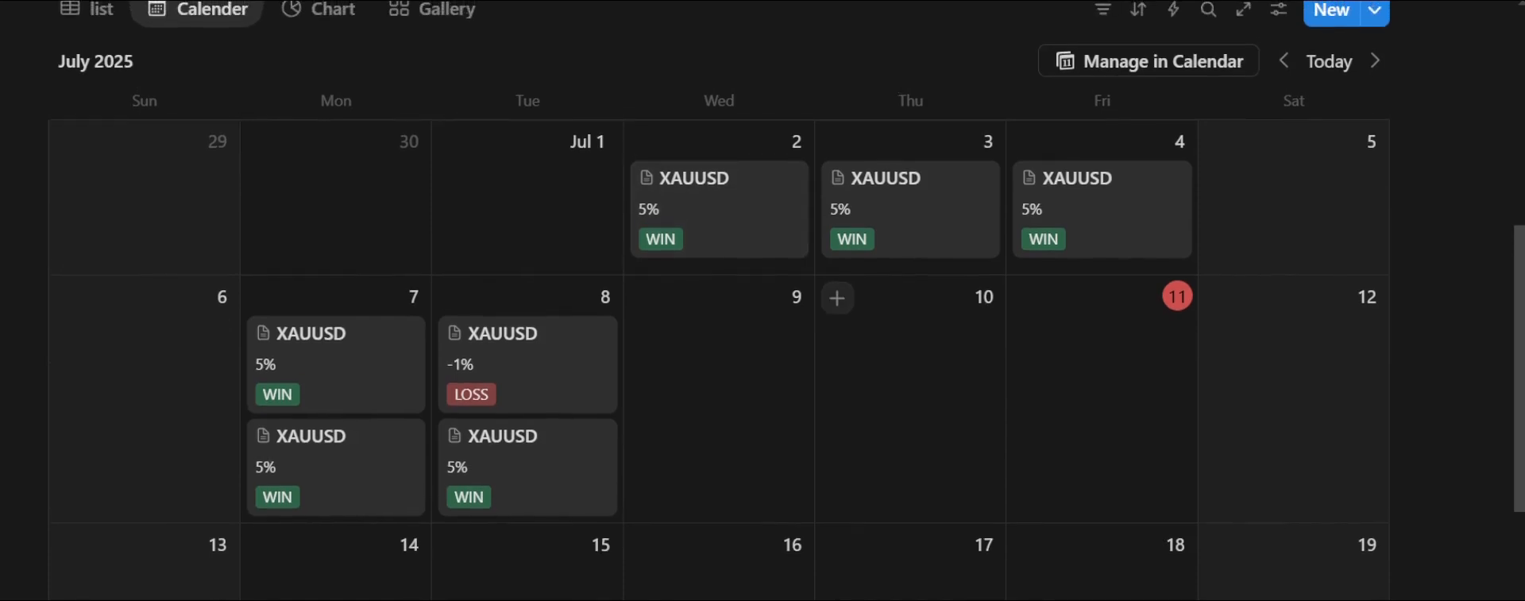
pyautogui.click(87, 14)
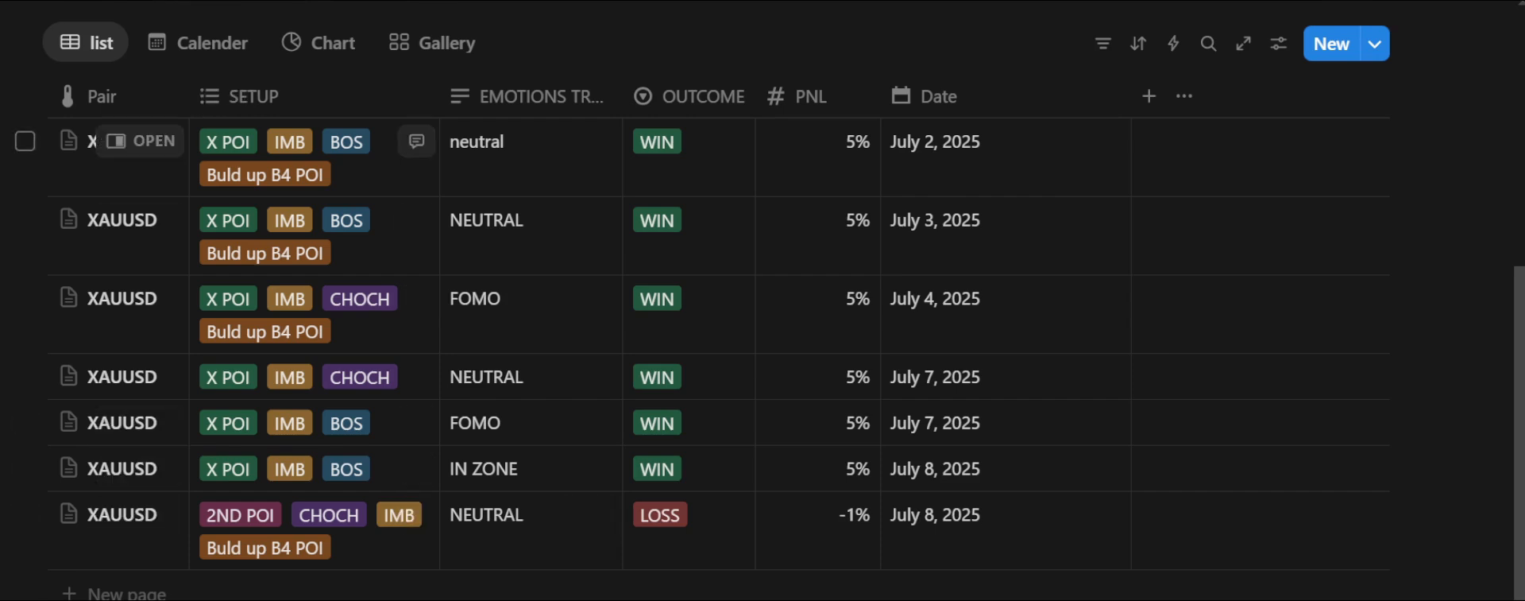
# - Review the available setup and outcome tags on the July 2, 2025 trade without changing them
pyautogui.click(374, 162)
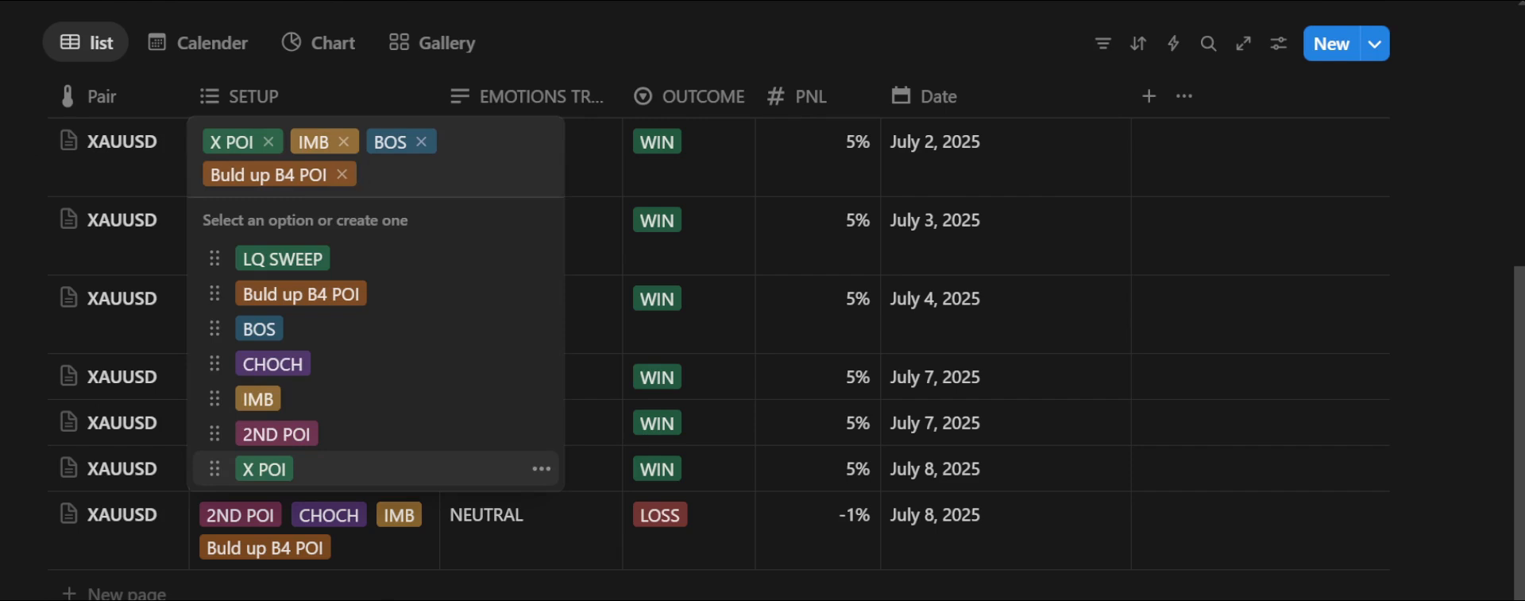
pyautogui.press('Escape')
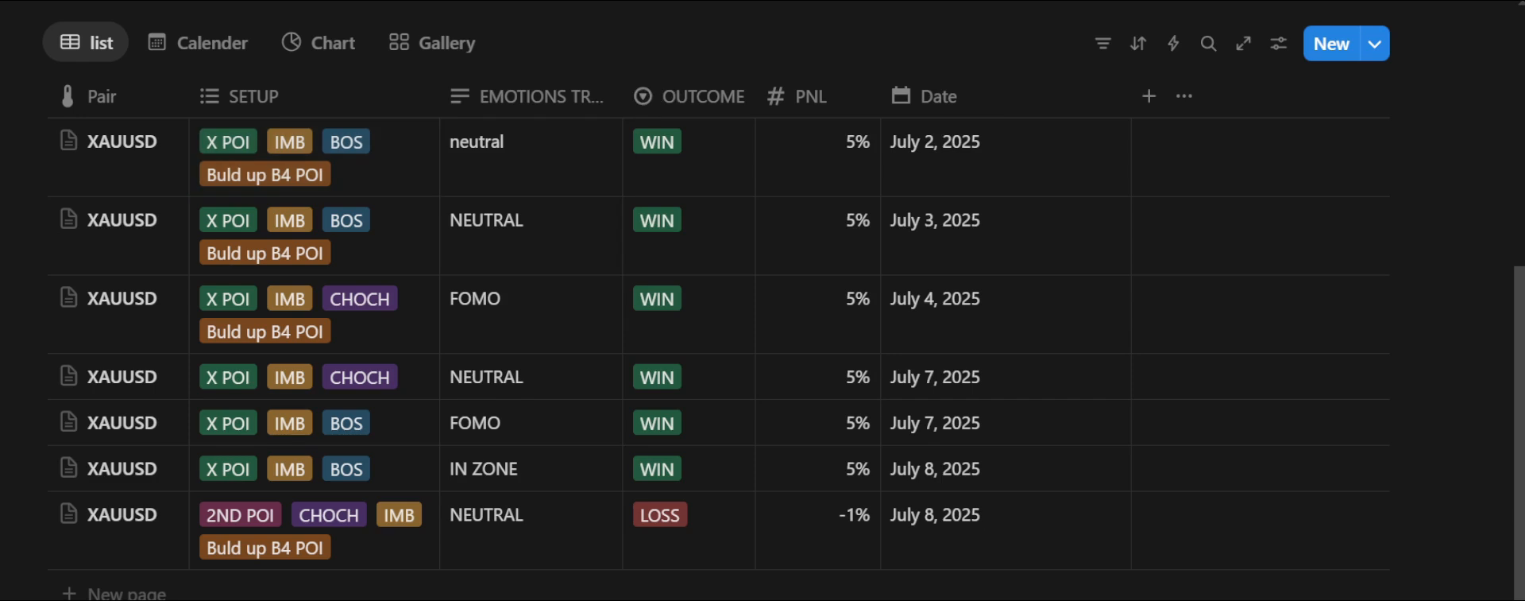
pyautogui.click(657, 141)
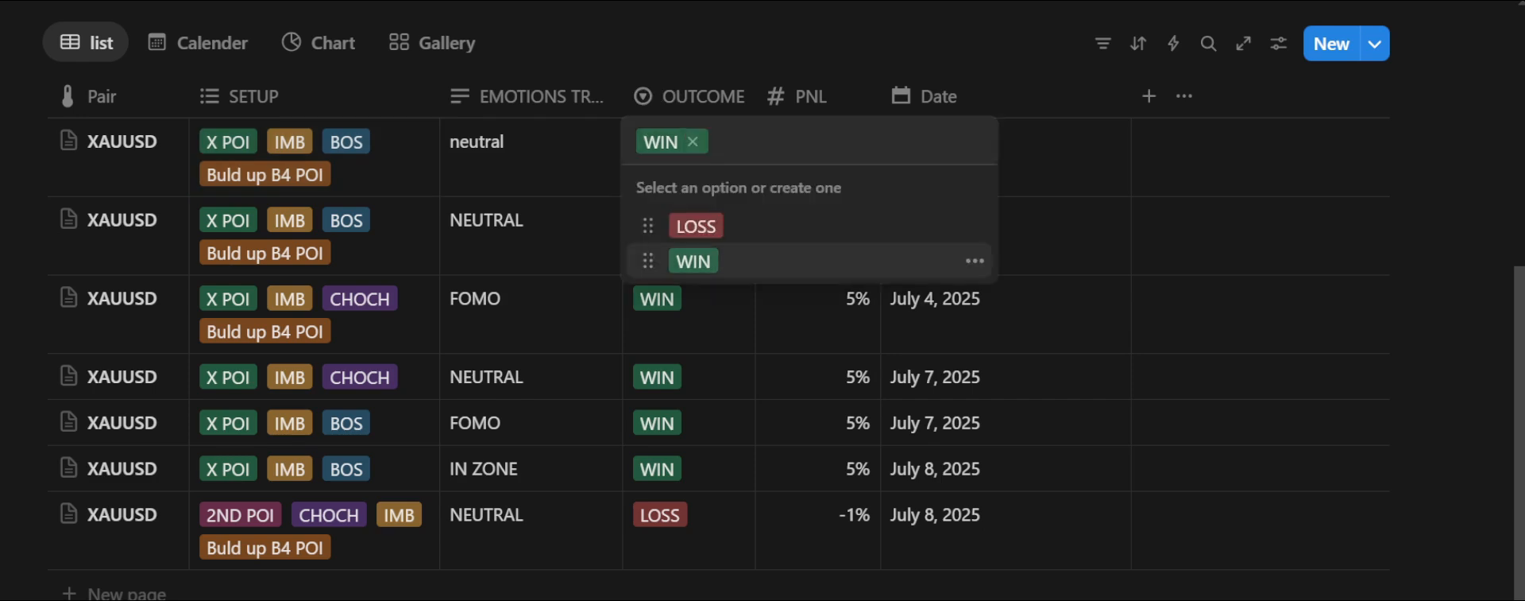
pyautogui.press('Escape')
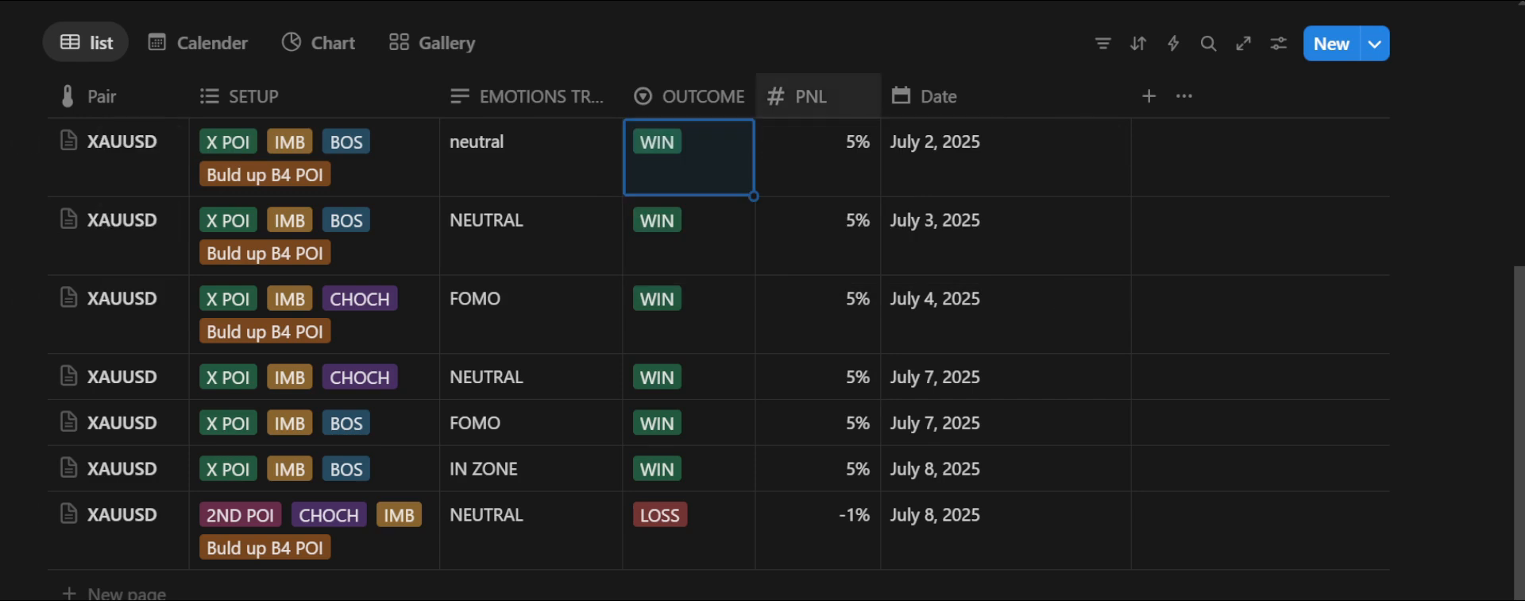
pyautogui.click(289, 141)
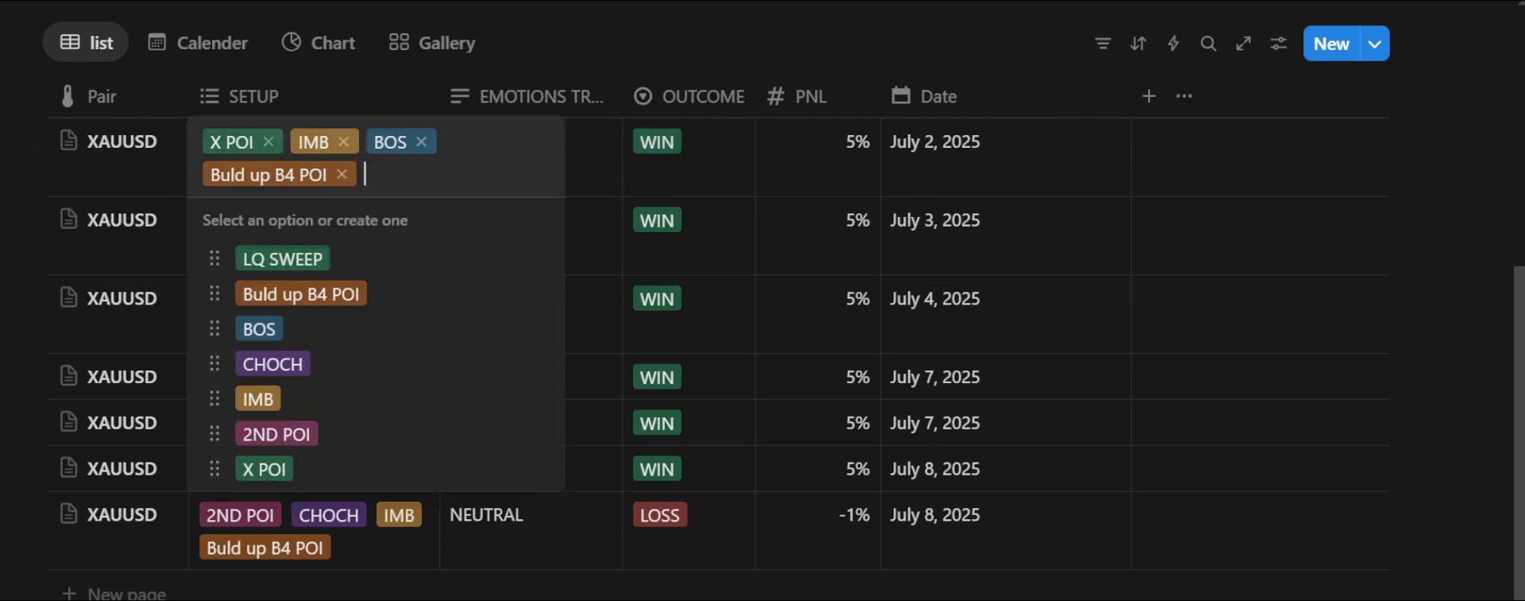
pyautogui.press('Escape')
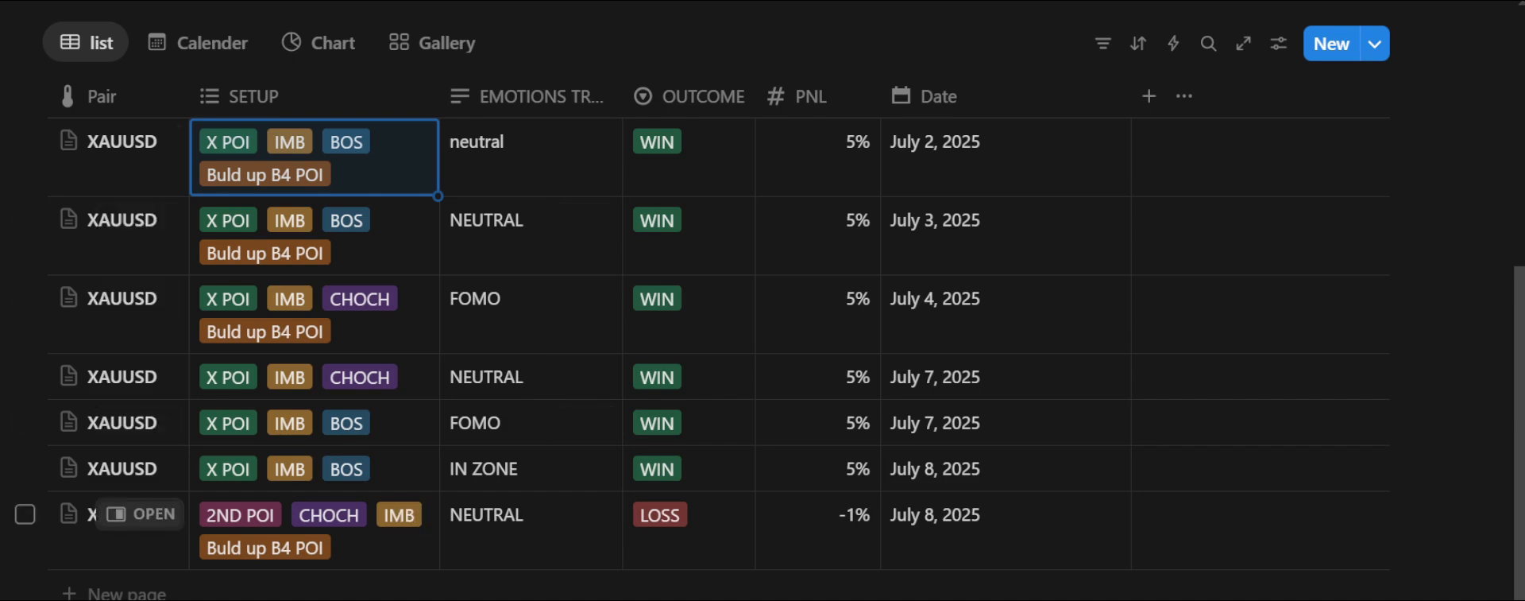
# - Open the losing July 8, 2025 trade's page, view its chart screenshot, and close the page
pyautogui.click(140, 514)
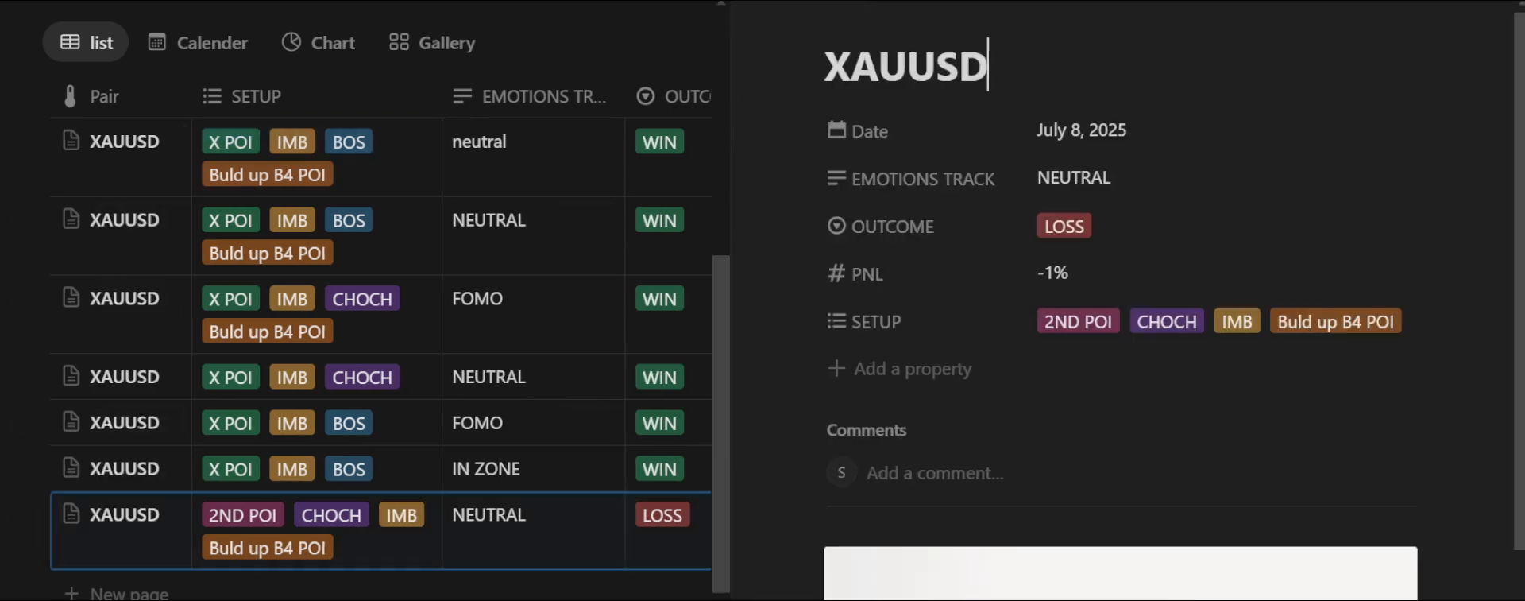
pyautogui.scroll(-5, 1112, 317)
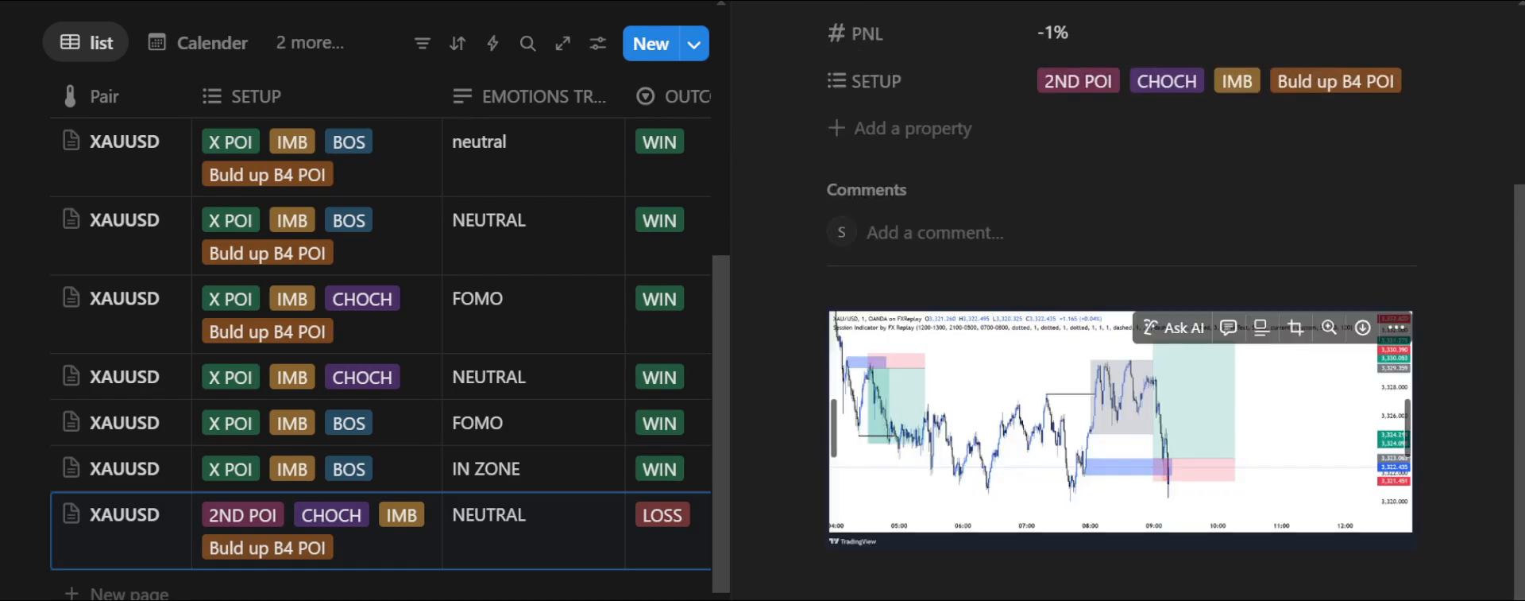
pyautogui.press('Escape')
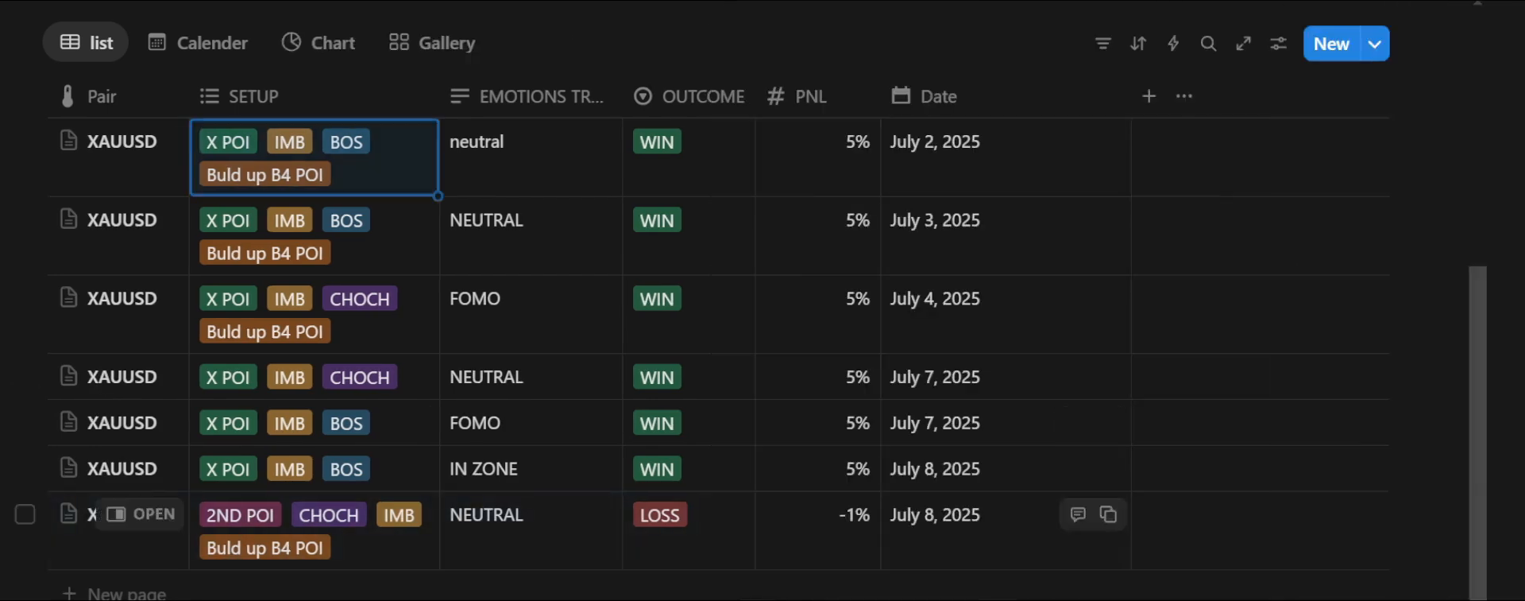
# - Browse the trade screenshots in the gallery view and look at the journal's win/loss chart view
pyautogui.click(442, 42)
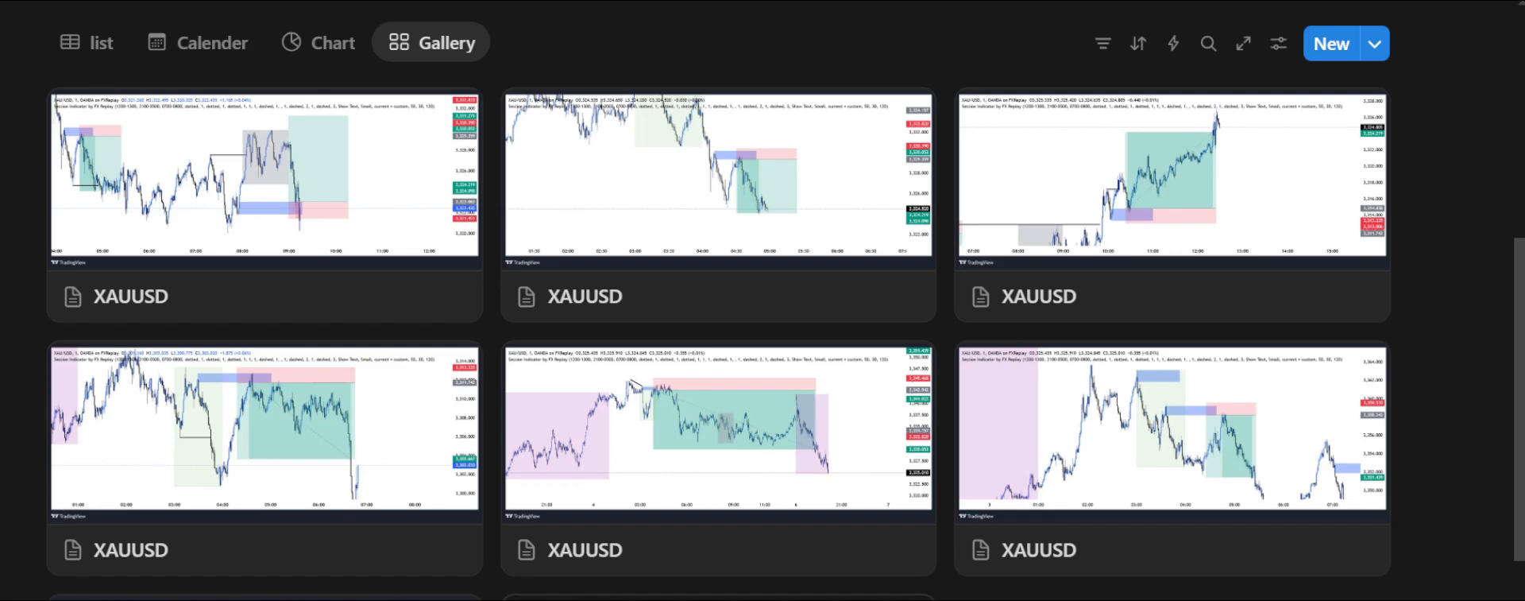
pyautogui.scroll(-3, 763, 302)
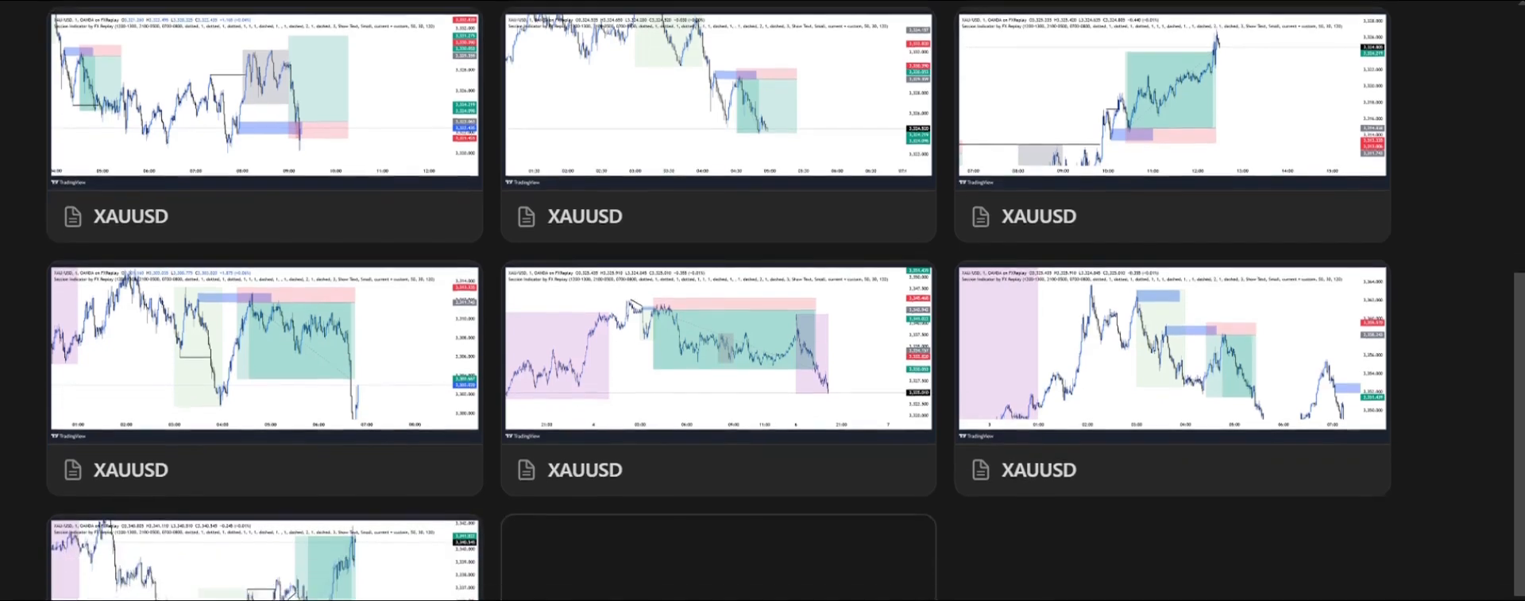
pyautogui.scroll(8, 763, 302)
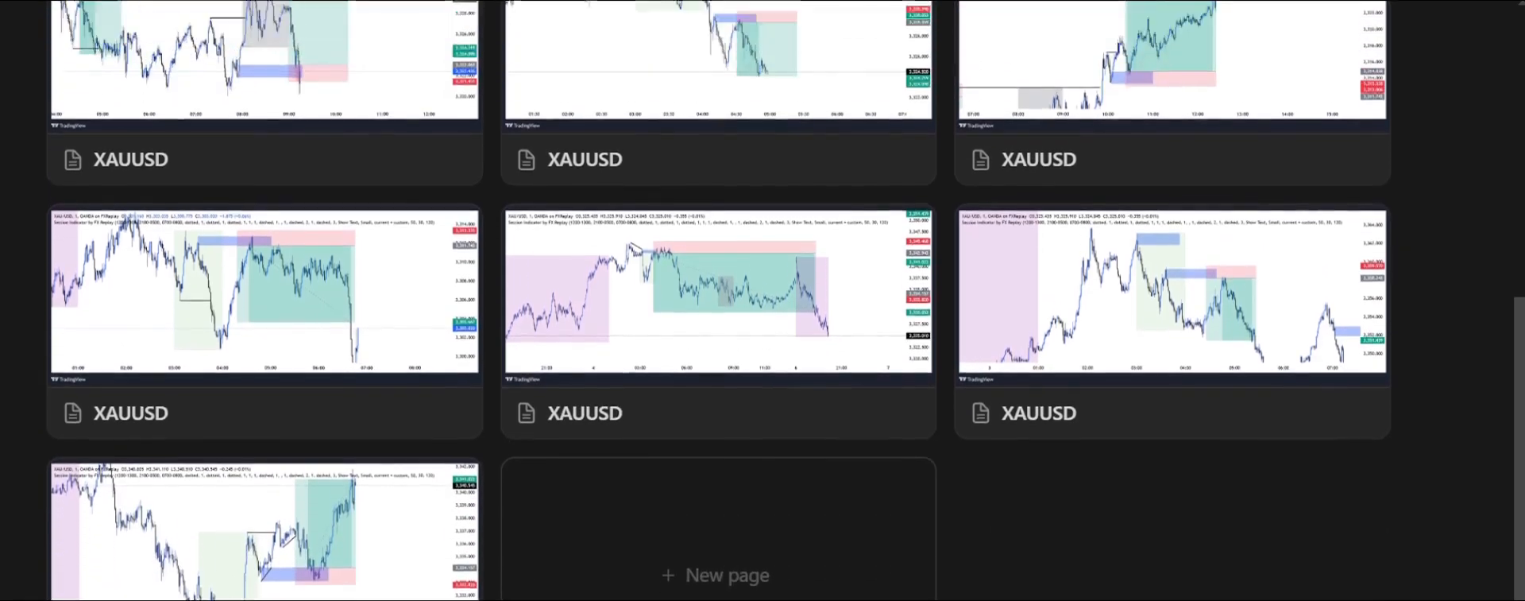
pyautogui.click(307, 454)
pyautogui.scroll(-5, 763, 302)
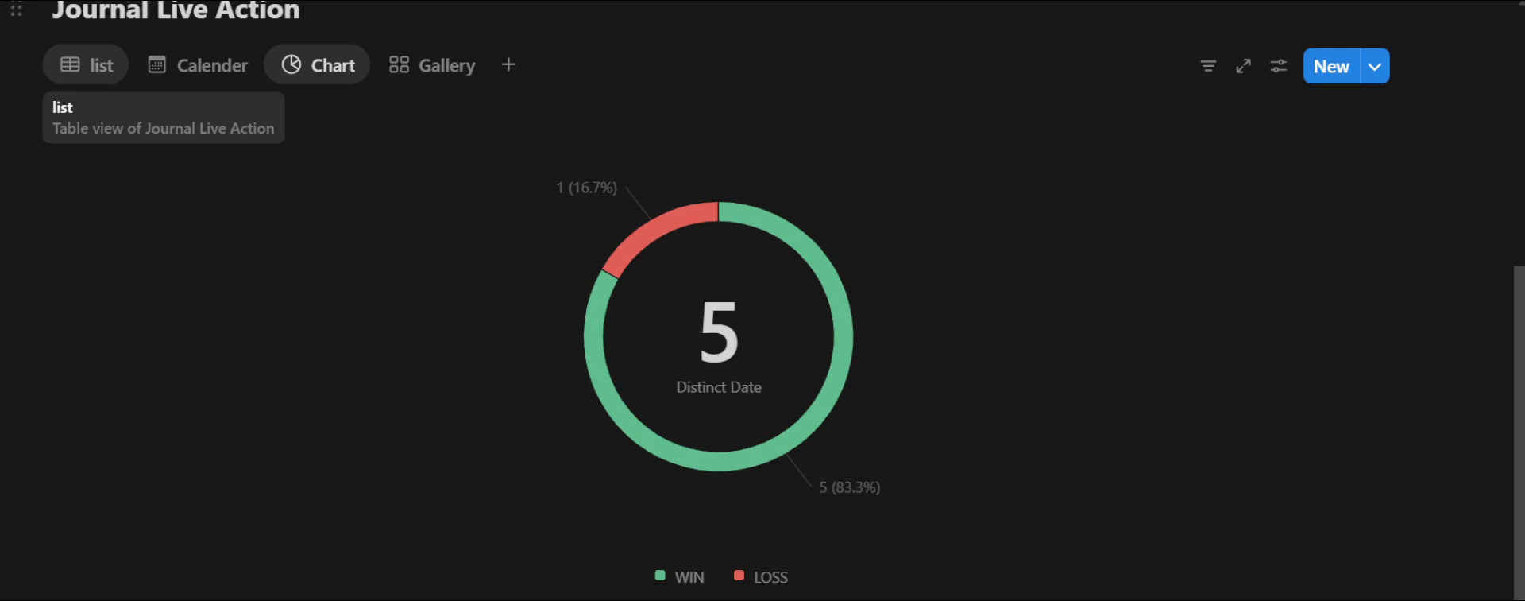
# - Return to the journal's list view and look over the recorded trades
pyautogui.click(86, 66)
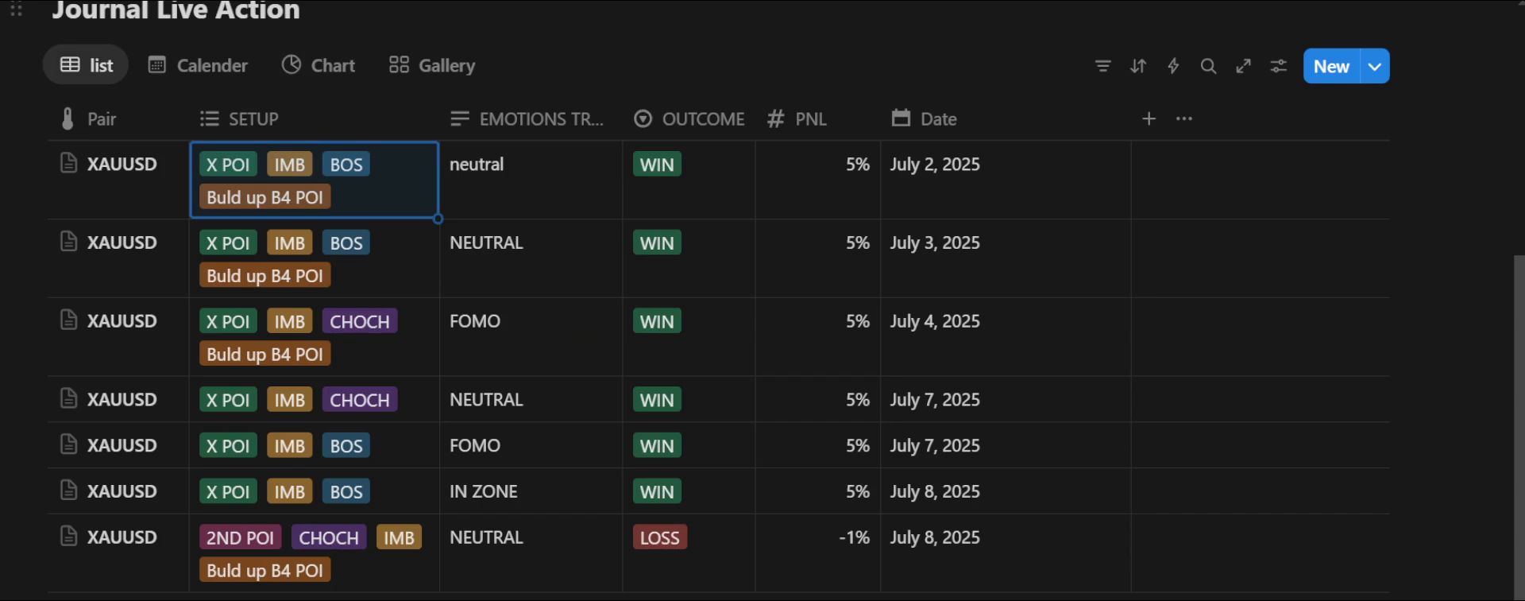
pyautogui.scroll(-1, 763, 318)
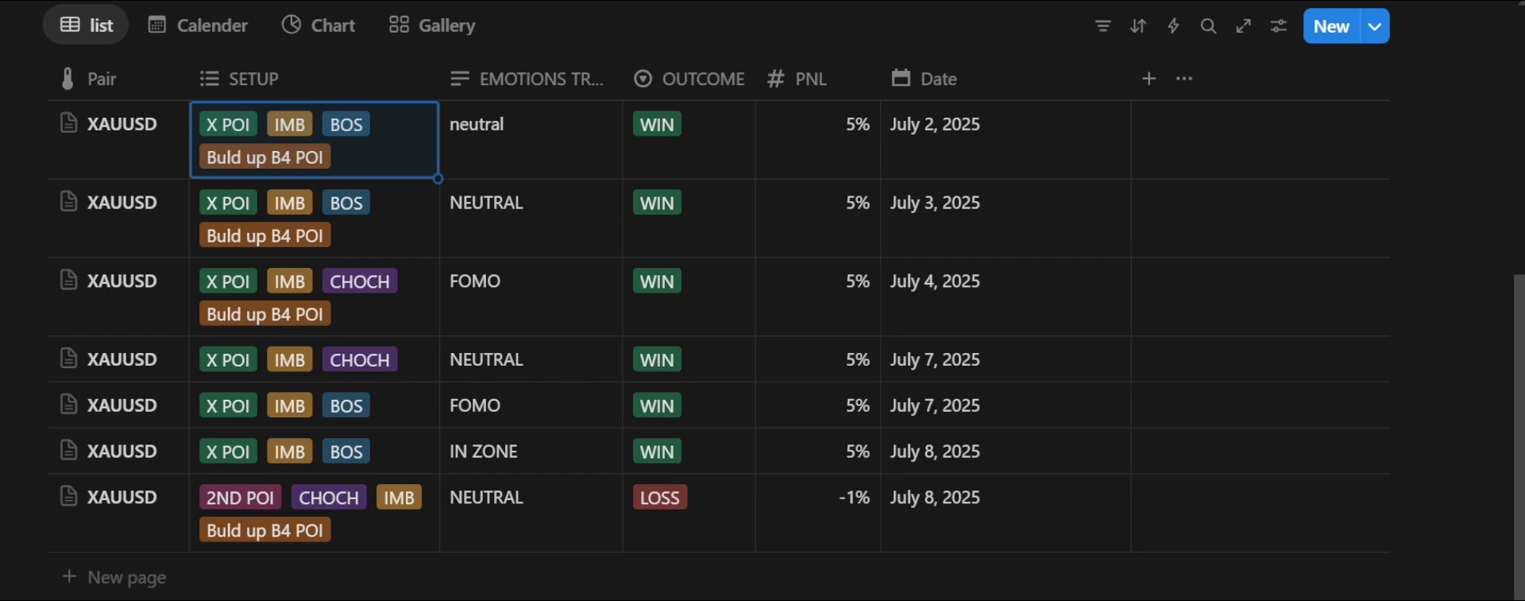
pyautogui.scroll(6, 128, 447)
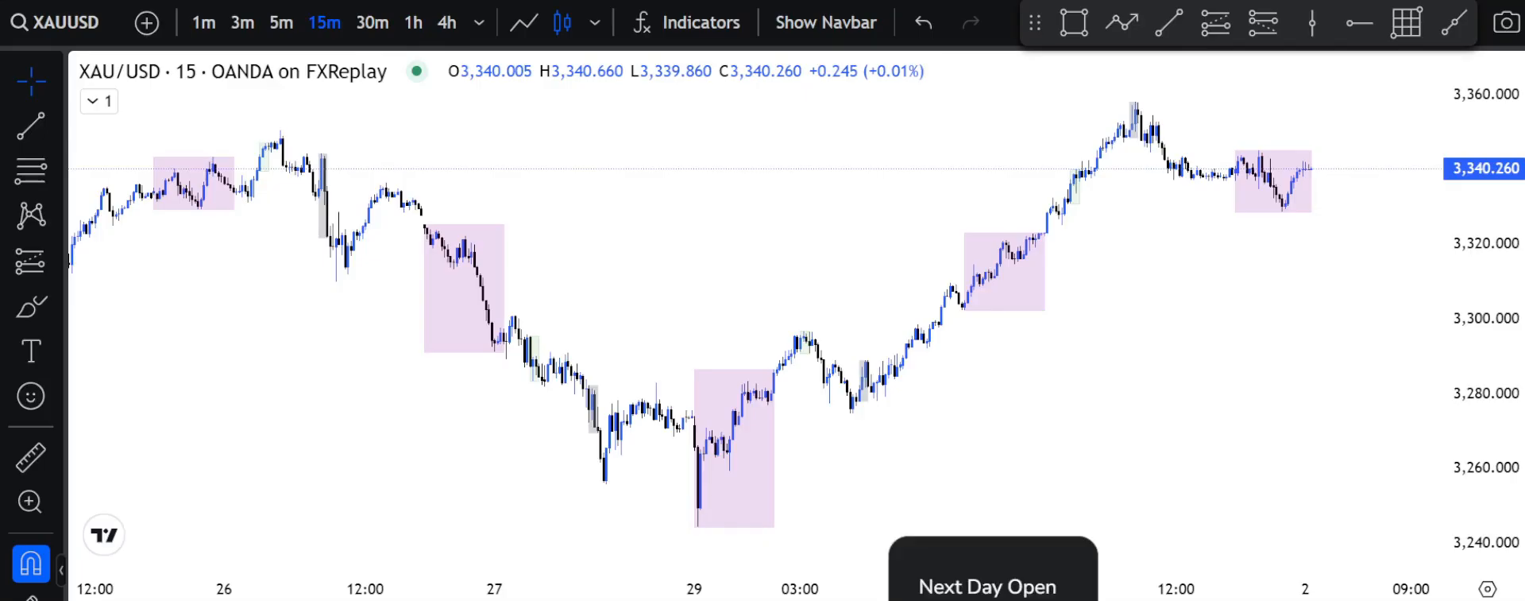
# - Switch to the XAU/USD chart in FXReplay and set its timeframe to 1 minute
pyautogui.scroll(3, 1022, 448)
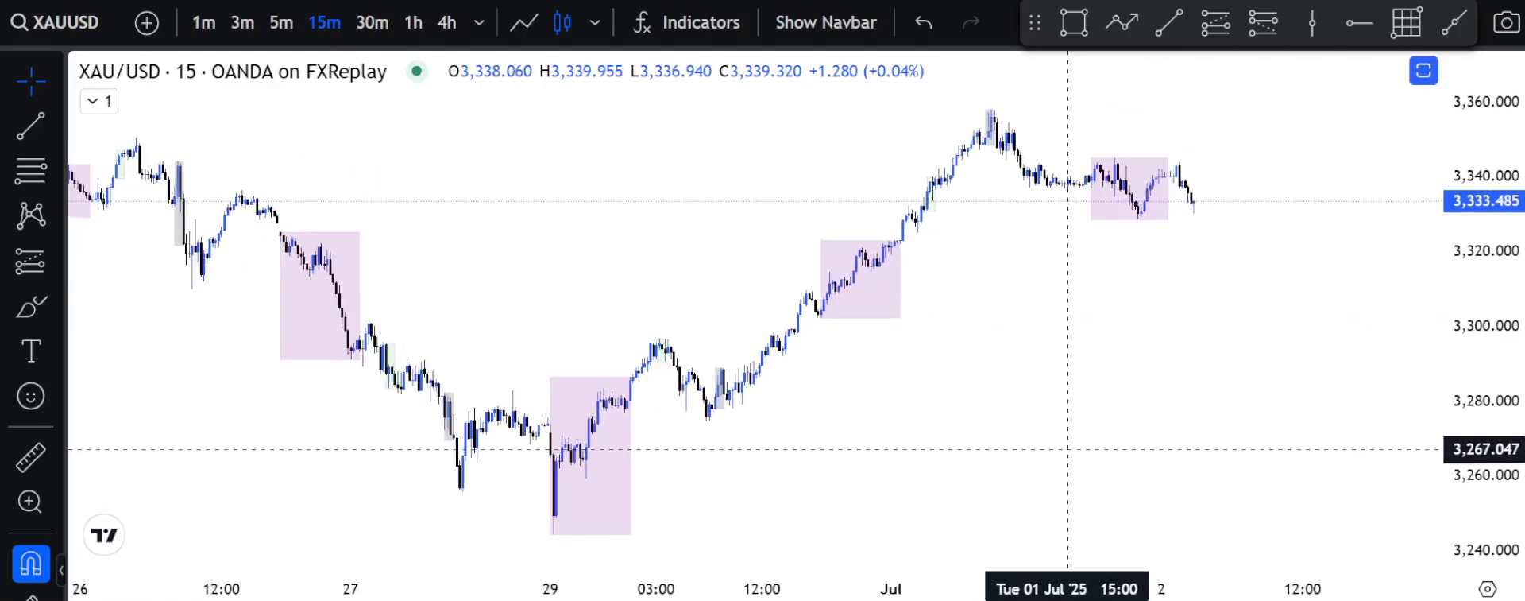
pyautogui.moveTo(1485, 525); pyautogui.dragTo(1485, 238)
pyautogui.moveTo(1195, 259); pyautogui.dragTo(1059, 460)
pyautogui.moveTo(1485, 473); pyautogui.dragTo(1485, 373)
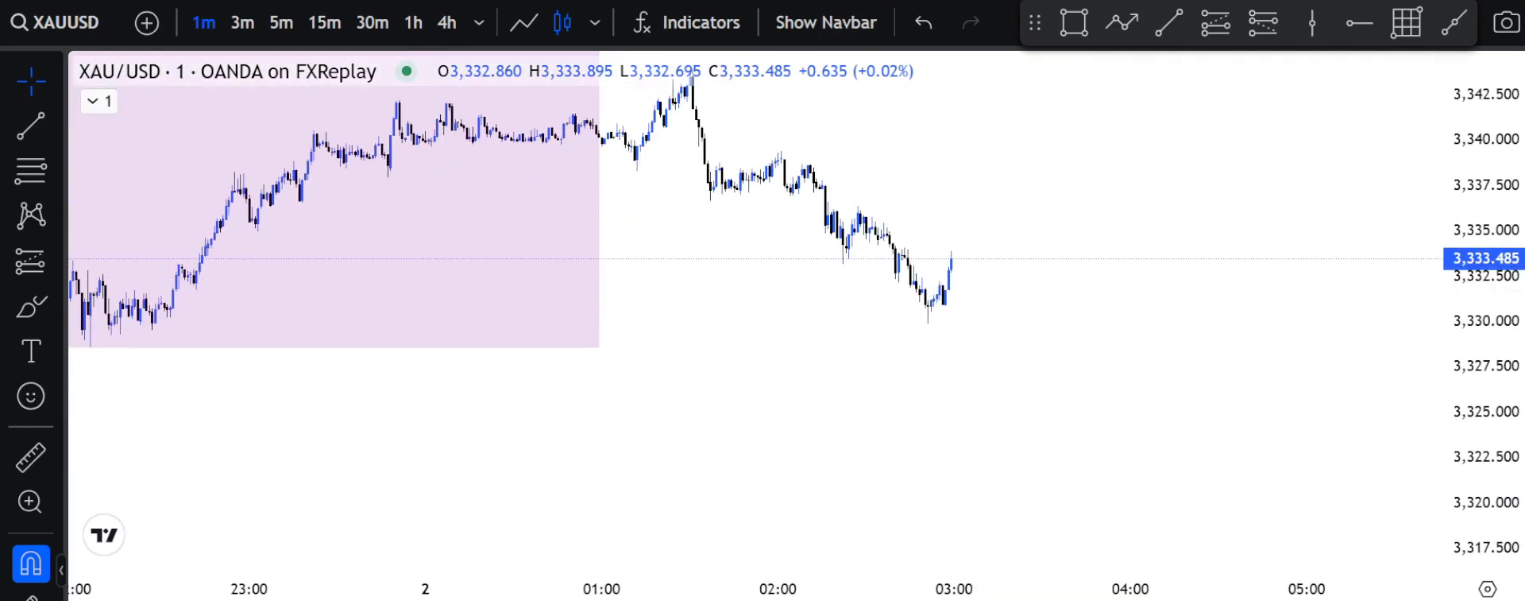
# - Advance the replay candle by candle to 03:10 on 2 July and play it on to about 03:46
pyautogui.hotkey('shift', 'Right')
pyautogui.hotkey('shift', 'Right')
pyautogui.hotkey('shift', 'Right')
pyautogui.hotkey('shift', 'Right')
pyautogui.hotkey('shift', 'Right')
pyautogui.hotkey('shift', 'Right')
pyautogui.hotkey('shift', 'Right')
pyautogui.hotkey('shift', 'Right')
pyautogui.hotkey('shift', 'Right')
pyautogui.hotkey('shift', 'Right')
pyautogui.hotkey('shift', 'Right')
pyautogui.moveTo(1485, 473); pyautogui.dragTo(1485, 338)
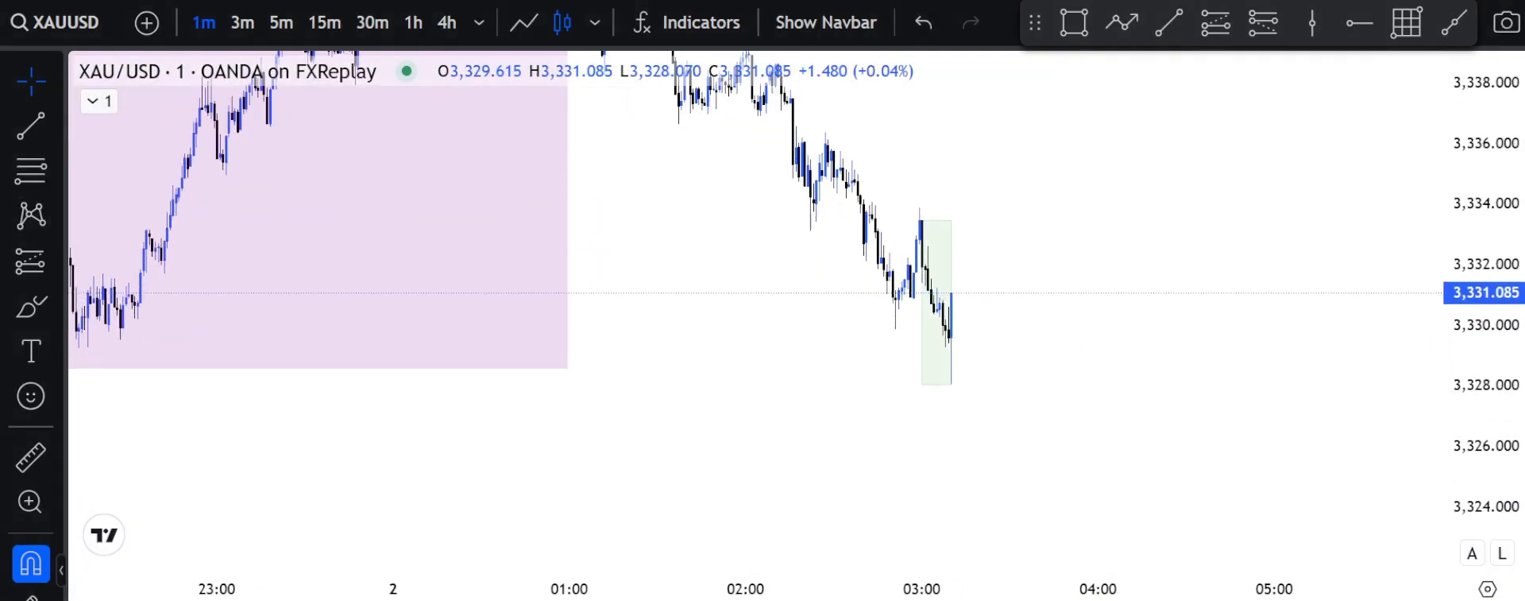
pyautogui.scroll(2, 1112, 477)
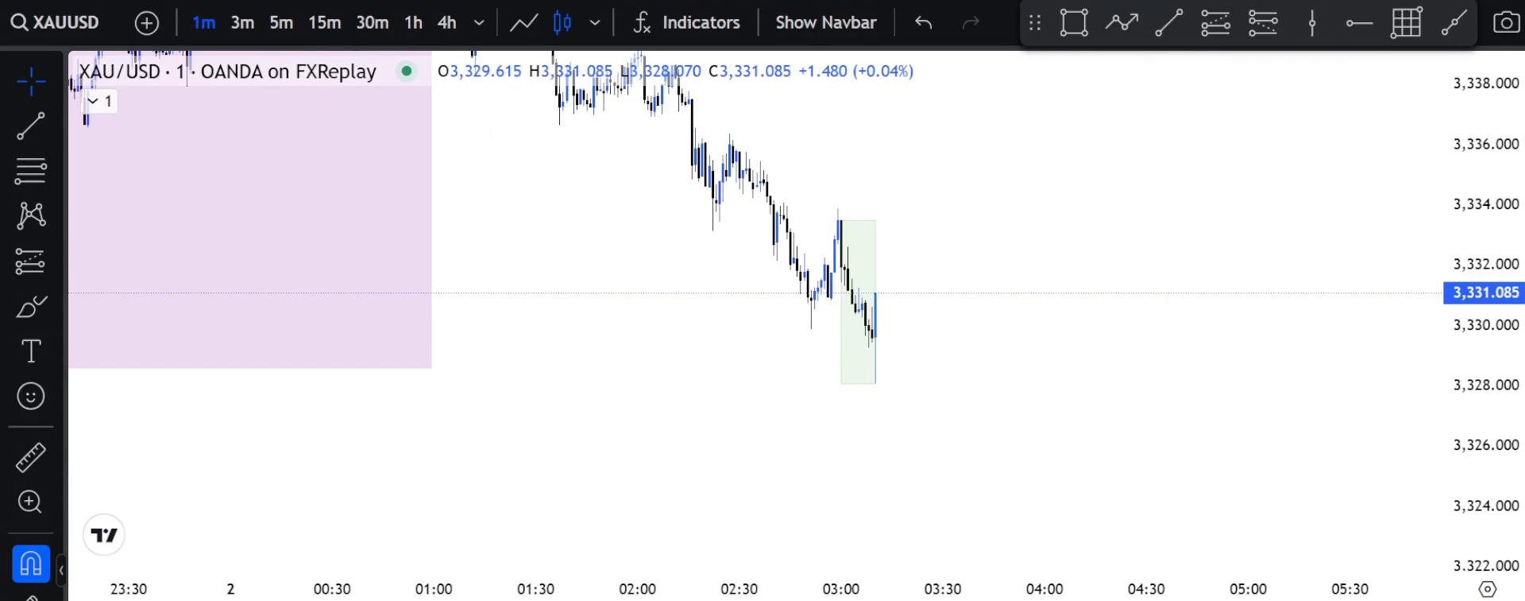
pyautogui.hotkey('shift', 'Down')
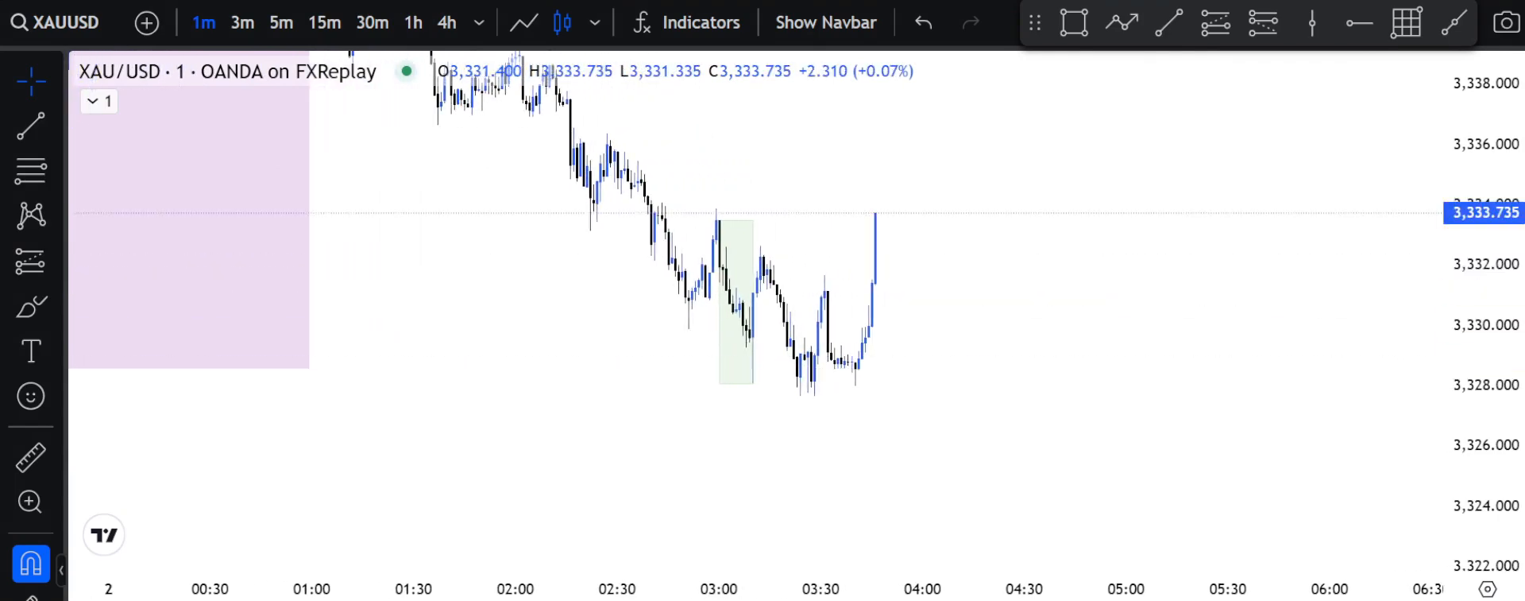
pyautogui.moveTo(580, 318); pyautogui.dragTo(675, 410)
pyautogui.click(1122, 23)
pyautogui.click(618, 148)
pyautogui.click(685, 323)
pyautogui.click(698, 246)
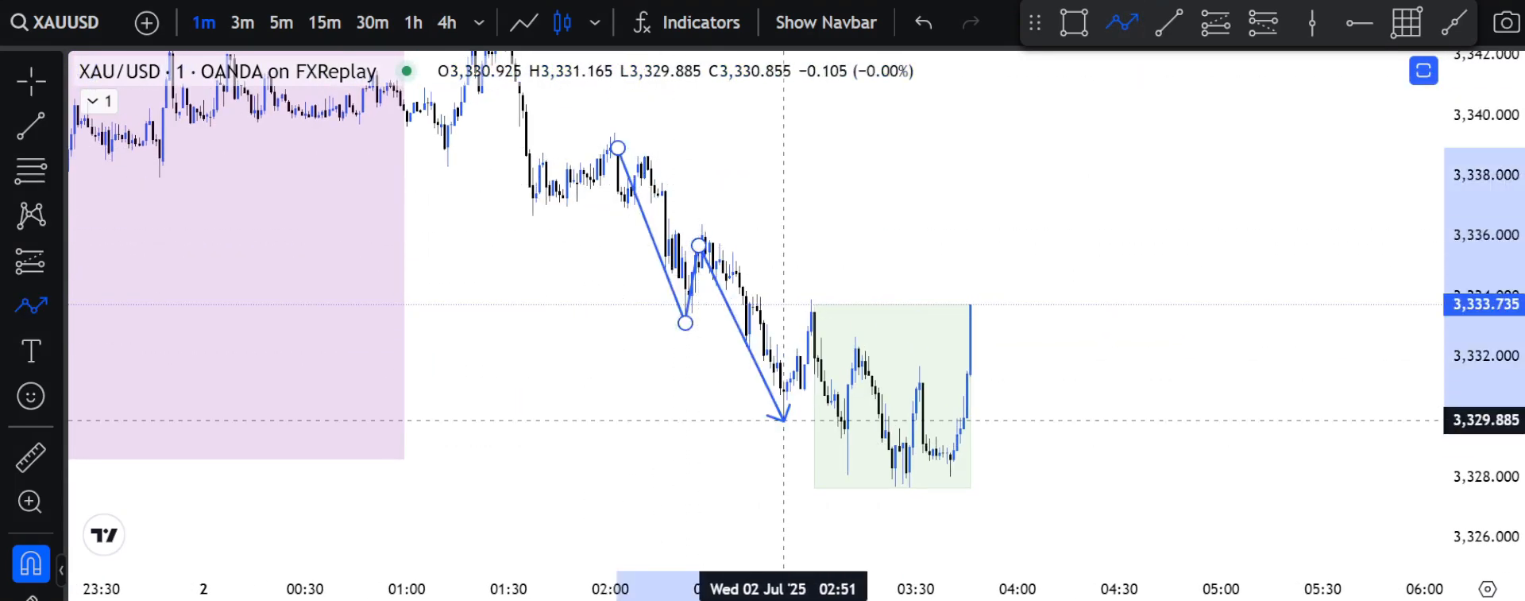
pyautogui.click(784, 420)
pyautogui.click(811, 300)
pyautogui.click(909, 483)
pyautogui.click(998, 283)
pyautogui.press('Escape')
# - Advance the replay to about 03:50 and mark a zone with a rectangle from 3,328.895 to 3,328.005, spanning 03:40 to 05:05
pyautogui.moveTo(998, 283); pyautogui.dragTo(937, 262)
pyautogui.hotkey('shift', 'Down')
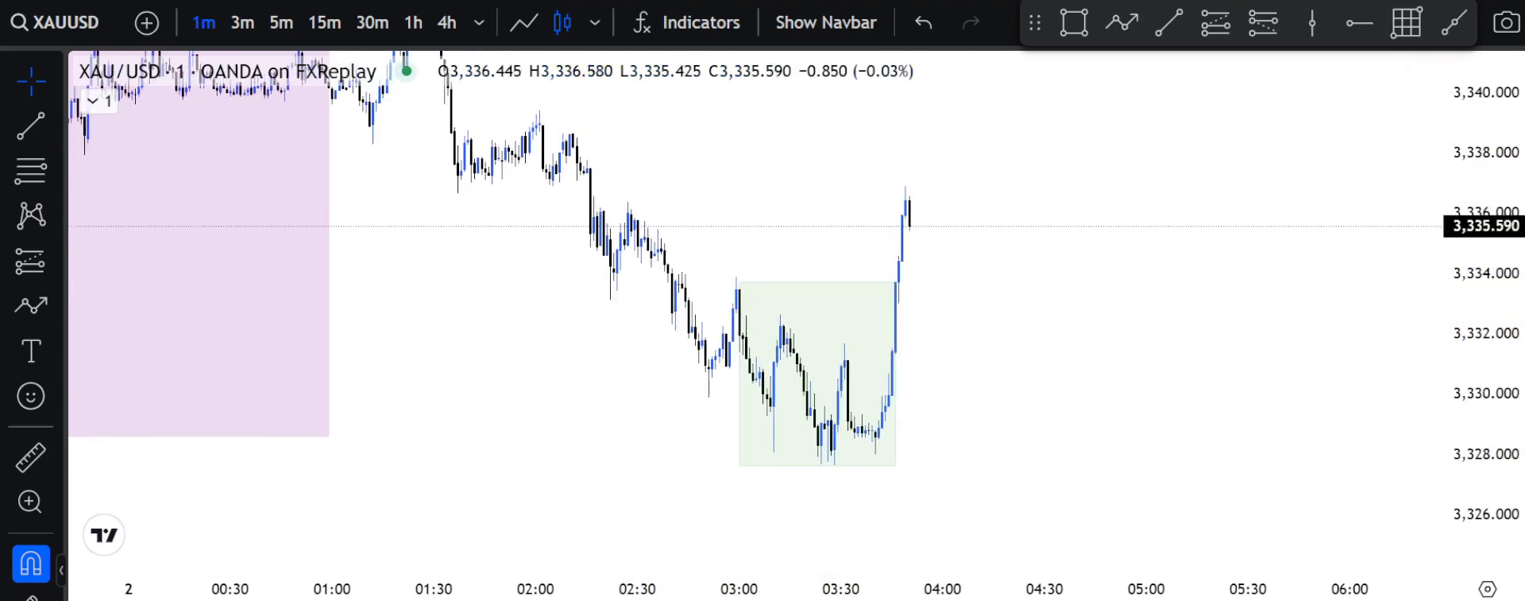
pyautogui.hotkey('alt', 'shift', 'r')
pyautogui.click(871, 449)
pyautogui.click(1161, 481)
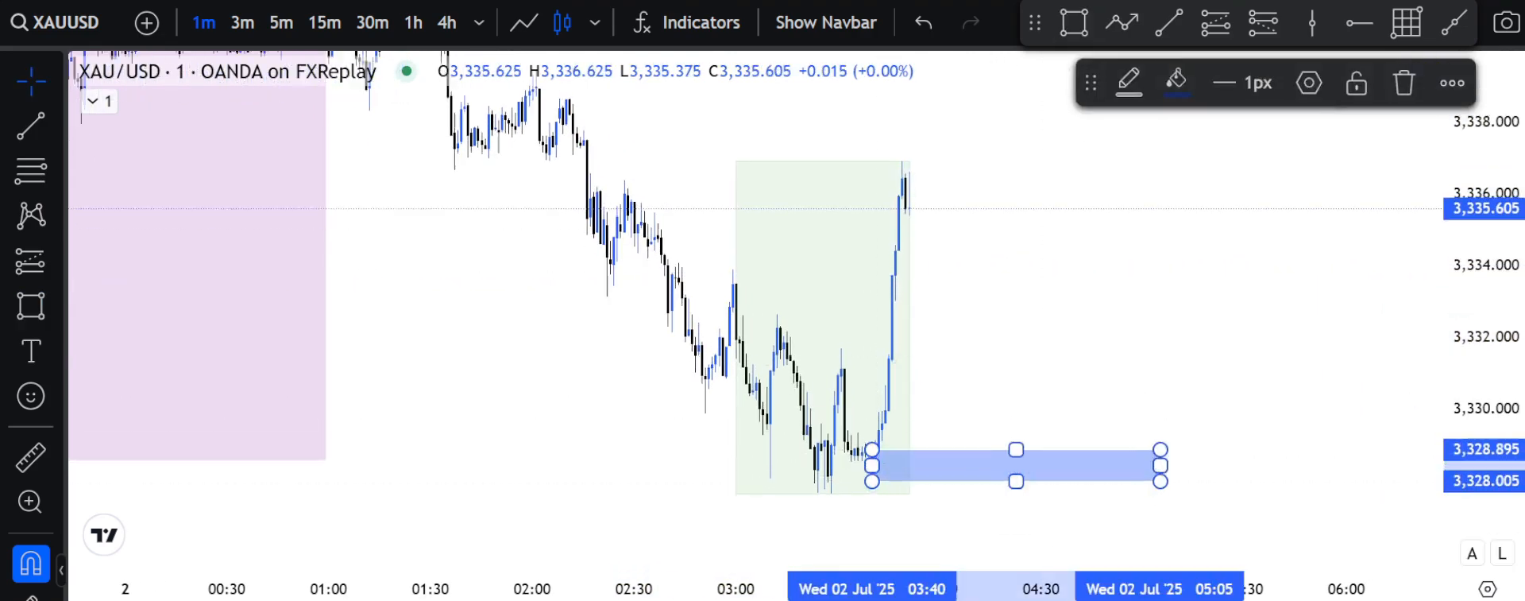
pyautogui.press('Escape')
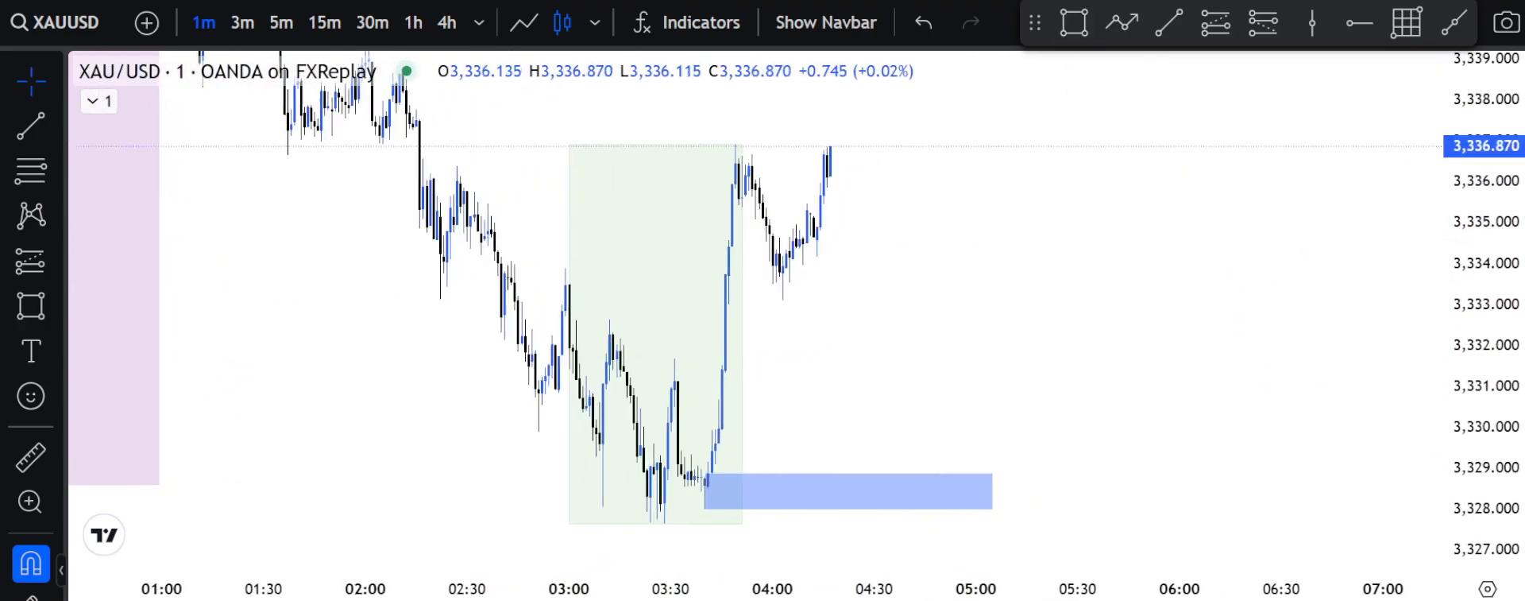
# - Draw a horizontal trend line from the 03:49 high at 3,336.915, and a rectangle from 3,334.905 to 3,334.160 extending to 04:49
pyautogui.hotkey('alt', 't')
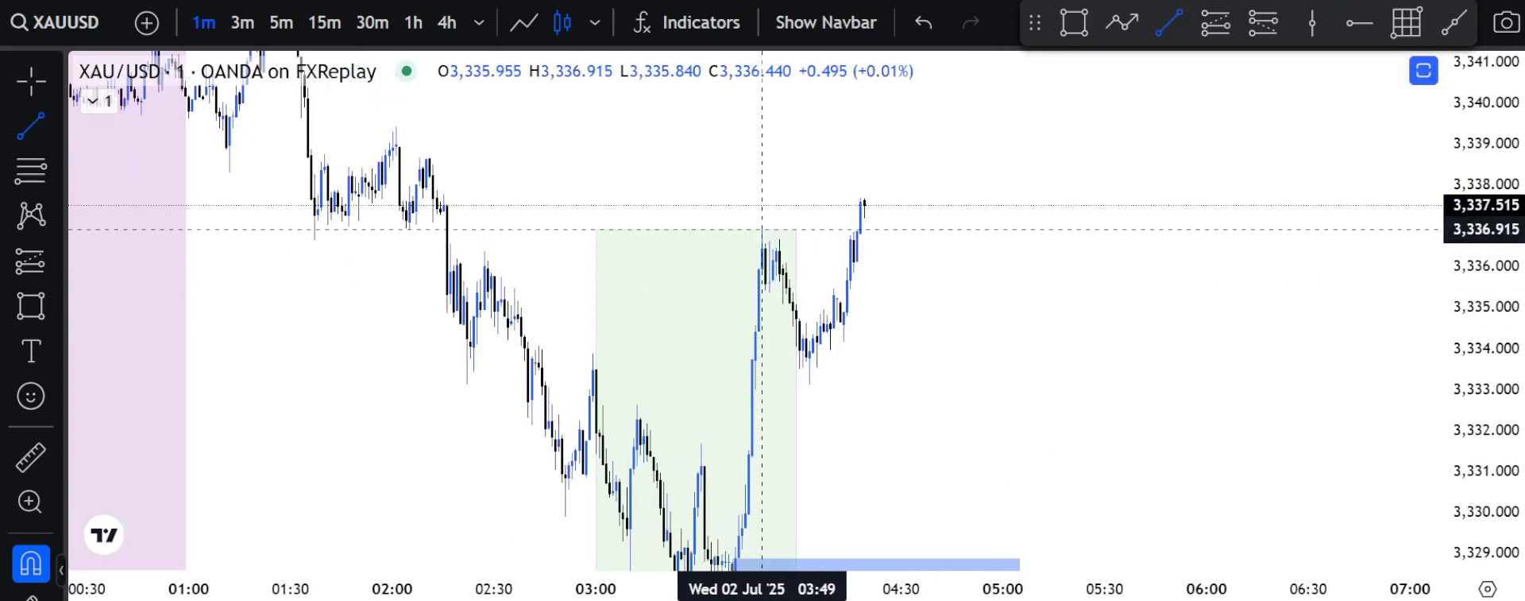
pyautogui.moveTo(758, 208); pyautogui.dragTo(857, 230)
pyautogui.hotkey('alt', 'shift', 'r')
pyautogui.click(841, 312)
pyautogui.click(844, 341)
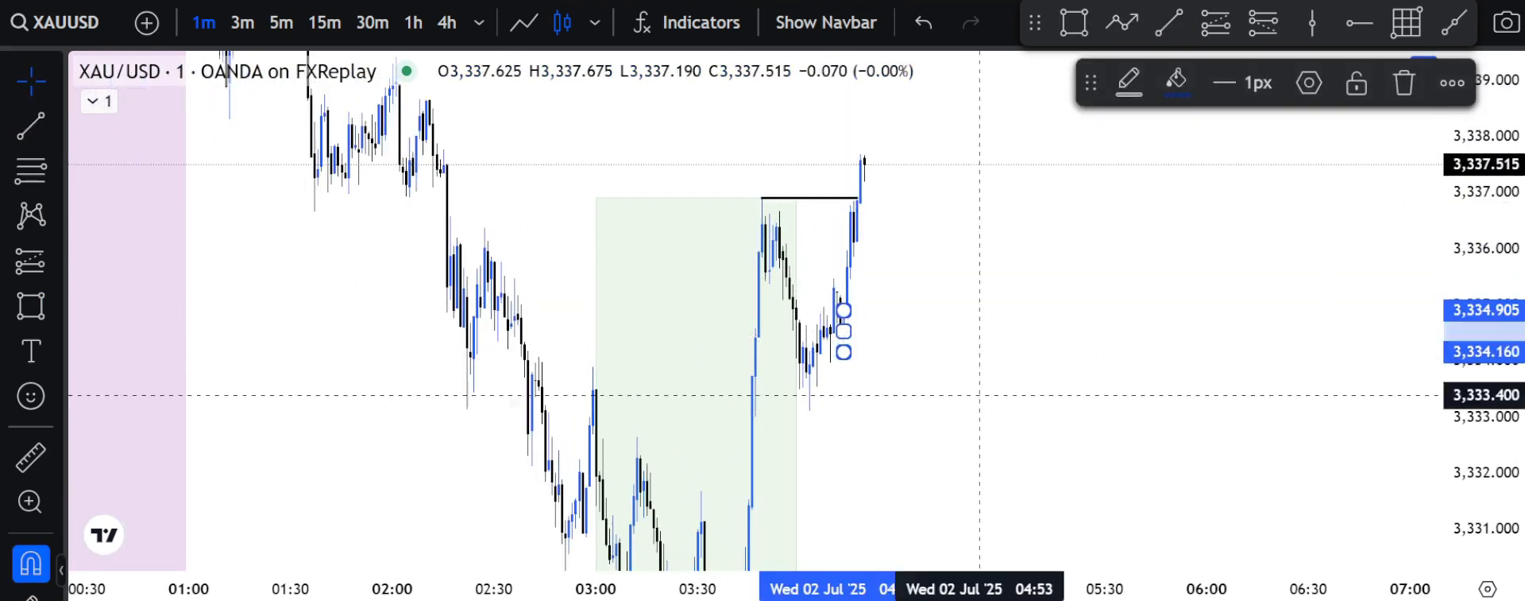
pyautogui.moveTo(845, 331); pyautogui.dragTo(964, 330)
pyautogui.click(1018, 441)
# - Draw a short rising trend line from the swing low just after 04:00 to the new rectangle's lower-left corner
pyautogui.hotkey('alt', 't')
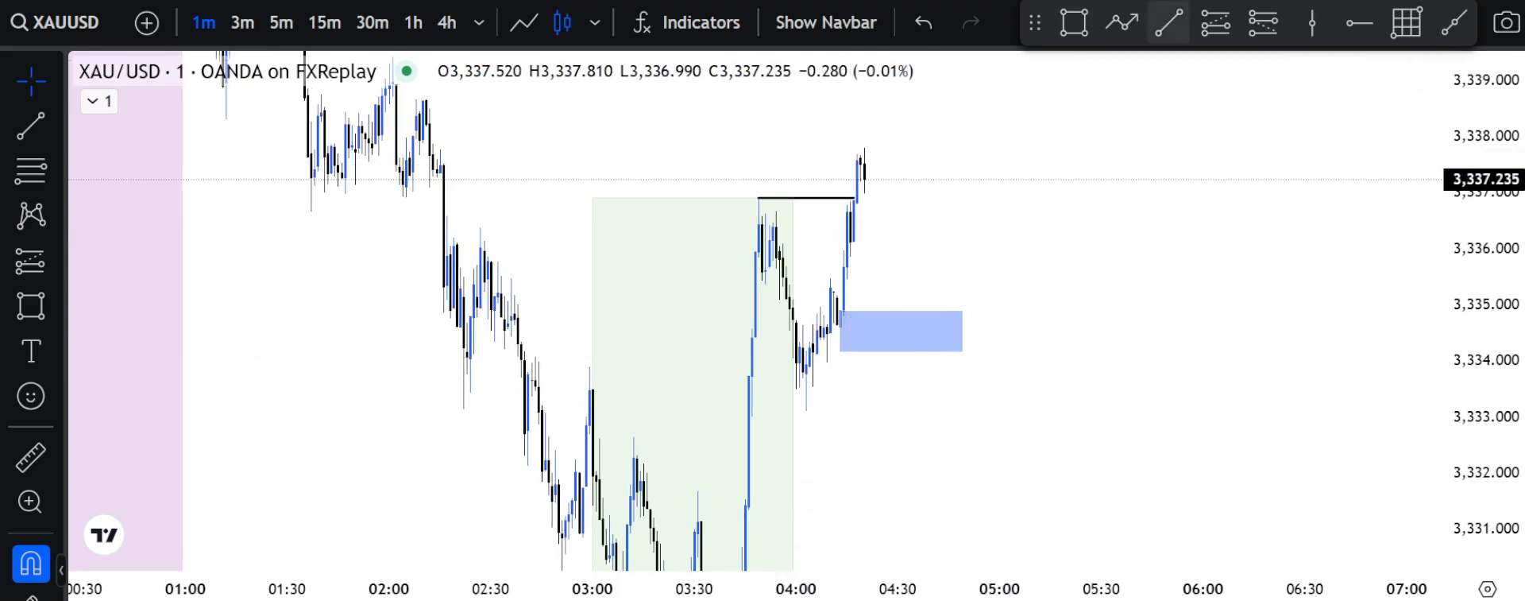
pyautogui.click(806, 410)
pyautogui.click(841, 351)
# - Resize the new rectangle to span the short rising trend line's height, starting at the swing low and extending to about 05:11
pyautogui.click(875, 344)
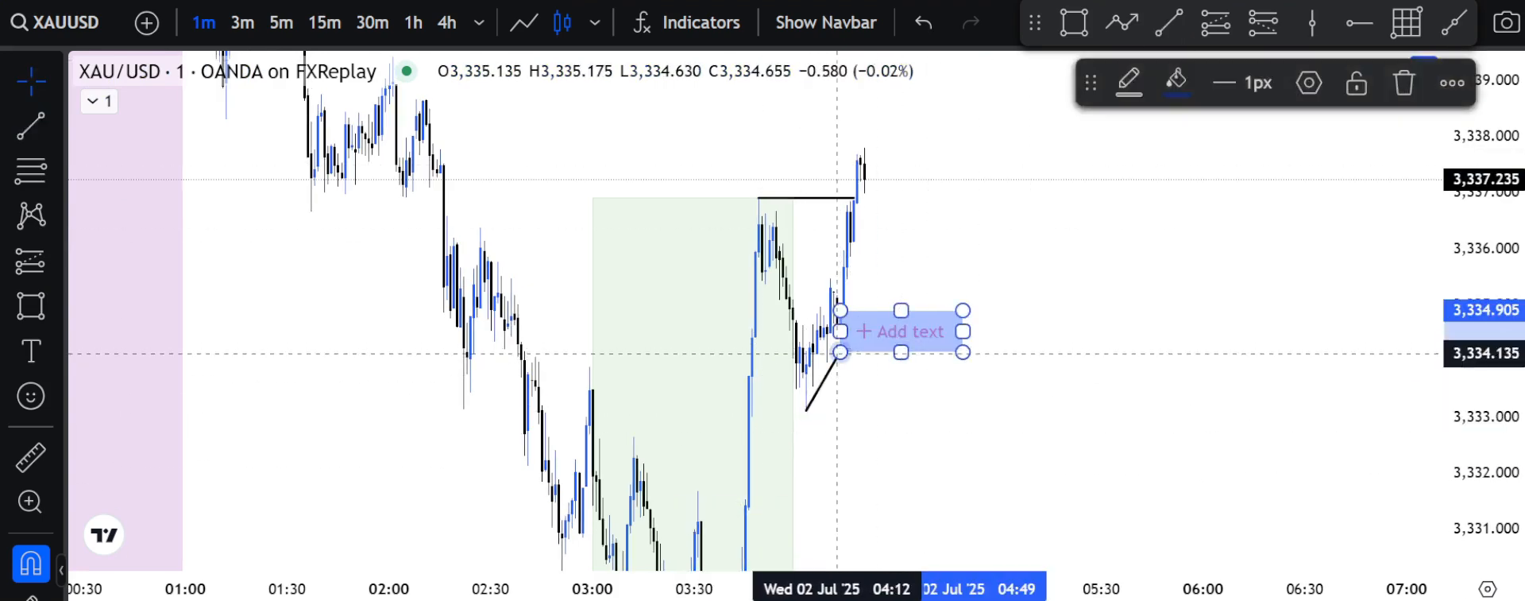
pyautogui.moveTo(841, 351); pyautogui.dragTo(807, 411)
pyautogui.moveTo(806, 311); pyautogui.dragTo(806, 351)
pyautogui.moveTo(963, 381); pyautogui.dragTo(1037, 392)
# - Place a long position with entry at 3,334.157, stop at 3,332.820 just below the zone, and target at 3,341.022
pyautogui.click(1216, 24)
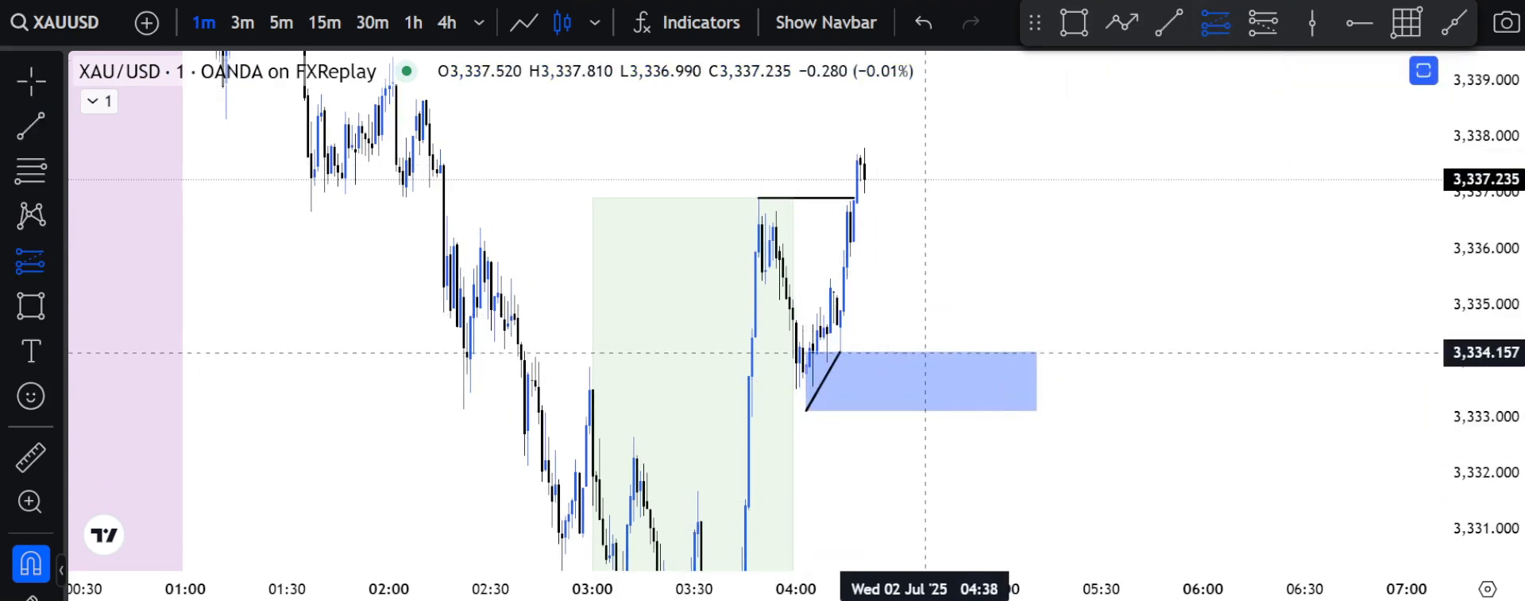
pyautogui.click(921, 353)
pyautogui.moveTo(921, 536); pyautogui.dragTo(924, 428)
pyautogui.moveTo(902, 218); pyautogui.dragTo(932, 339)
pyautogui.moveTo(951, 289); pyautogui.dragTo(952, 88)
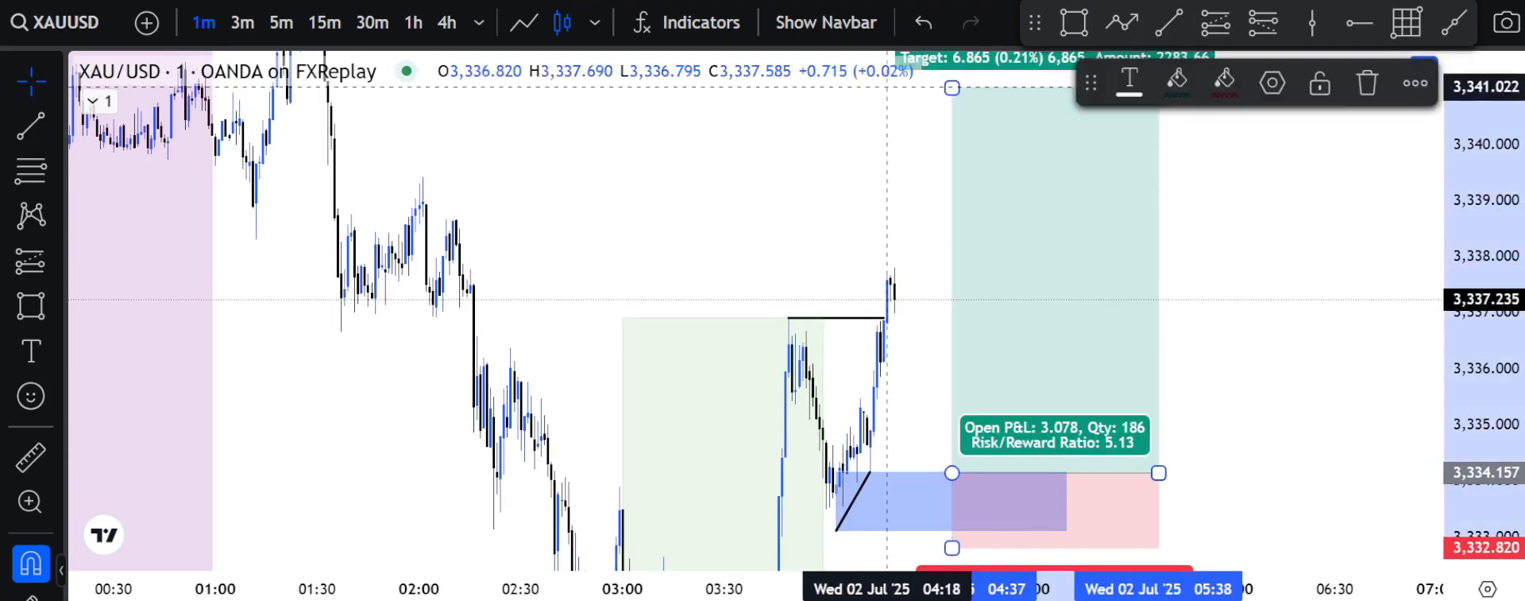
# - Submit the drawn long position as an order with stop loss 3,332.820 and take profit 3,341.022, risking 1,000
pyautogui.click(1273, 82)
pyautogui.press('Return')
pyautogui.click(1328, 278)
# - Draw a short rising trend line under the pullback lows from 3,335.735 to 3,336.635, ending at 04:38
pyautogui.moveTo(1483, 278); pyautogui.dragTo(1482, 363)
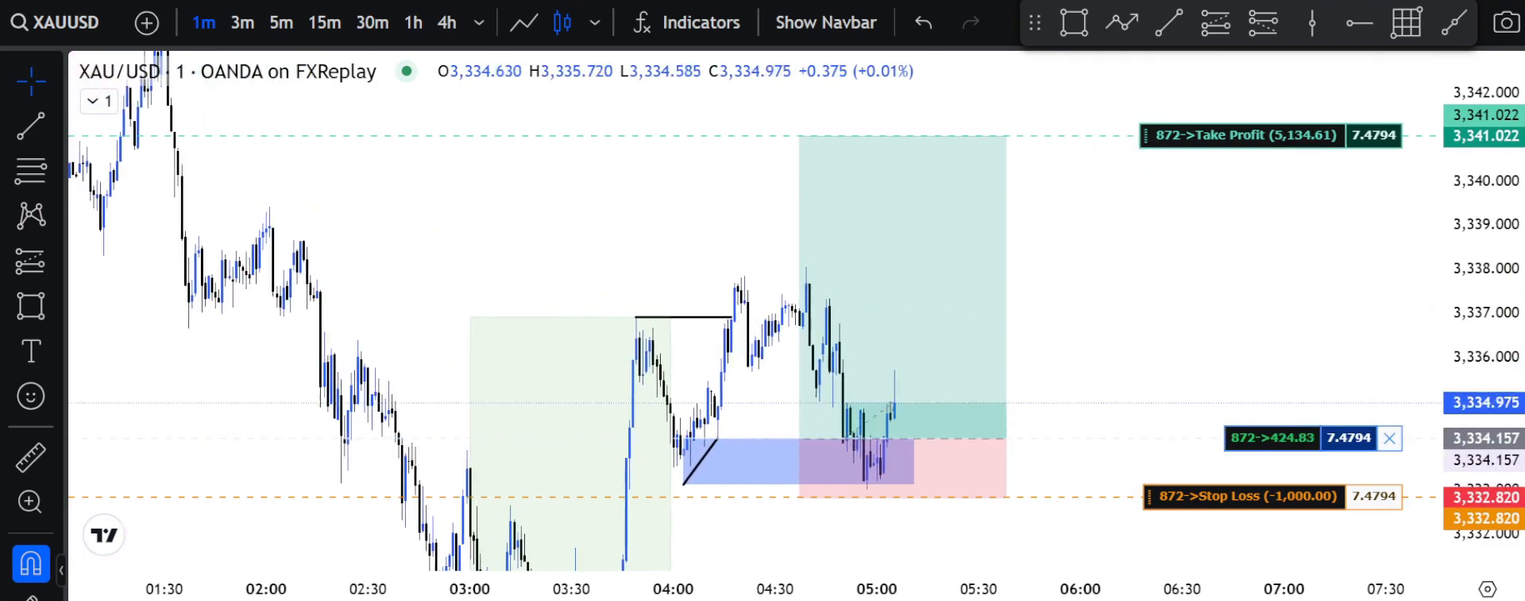
pyautogui.click(747, 353)
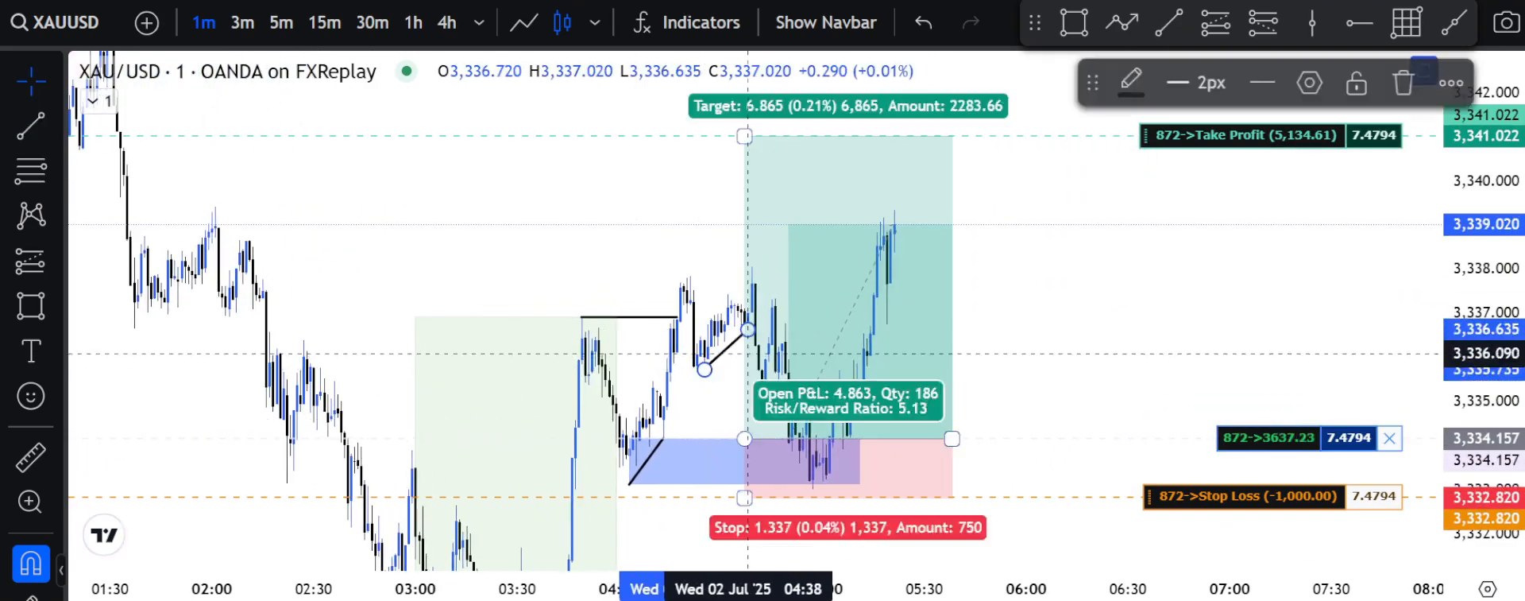
pyautogui.moveTo(1022, 263); pyautogui.dragTo(1180, 231)
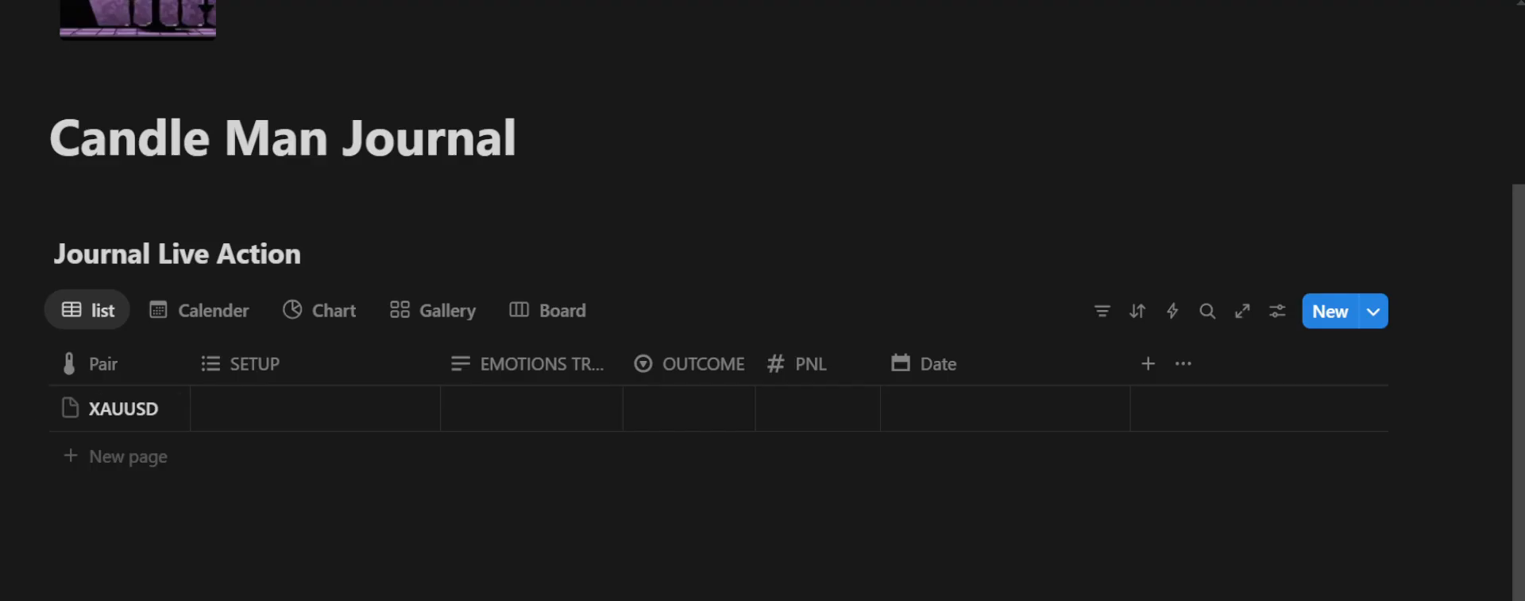
# - In the Candle Man Journal, tag the XAUUSD entry's setup X POI, IMB, BOS and Buld up B4 POI, and enter neutral as emotion
pyautogui.click(263, 409)
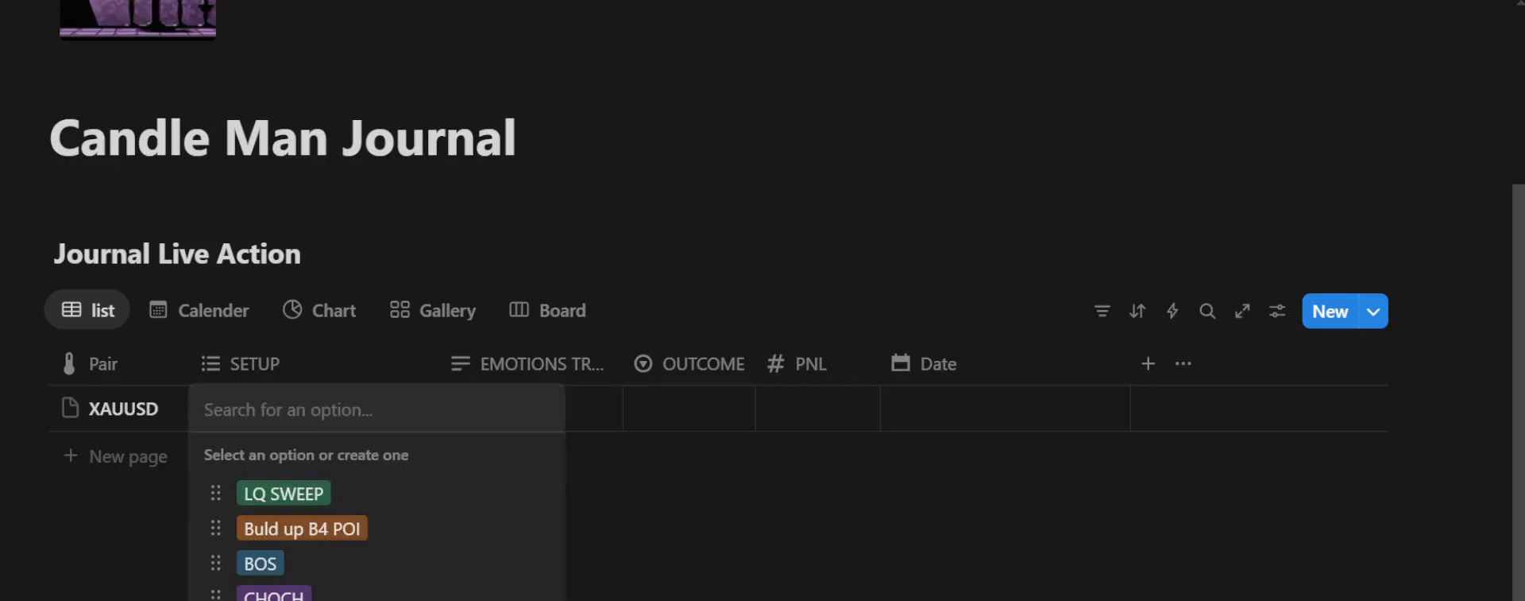
pyautogui.click(260, 562)
pyautogui.click(301, 529)
pyautogui.click(524, 422)
pyautogui.click(525, 421)
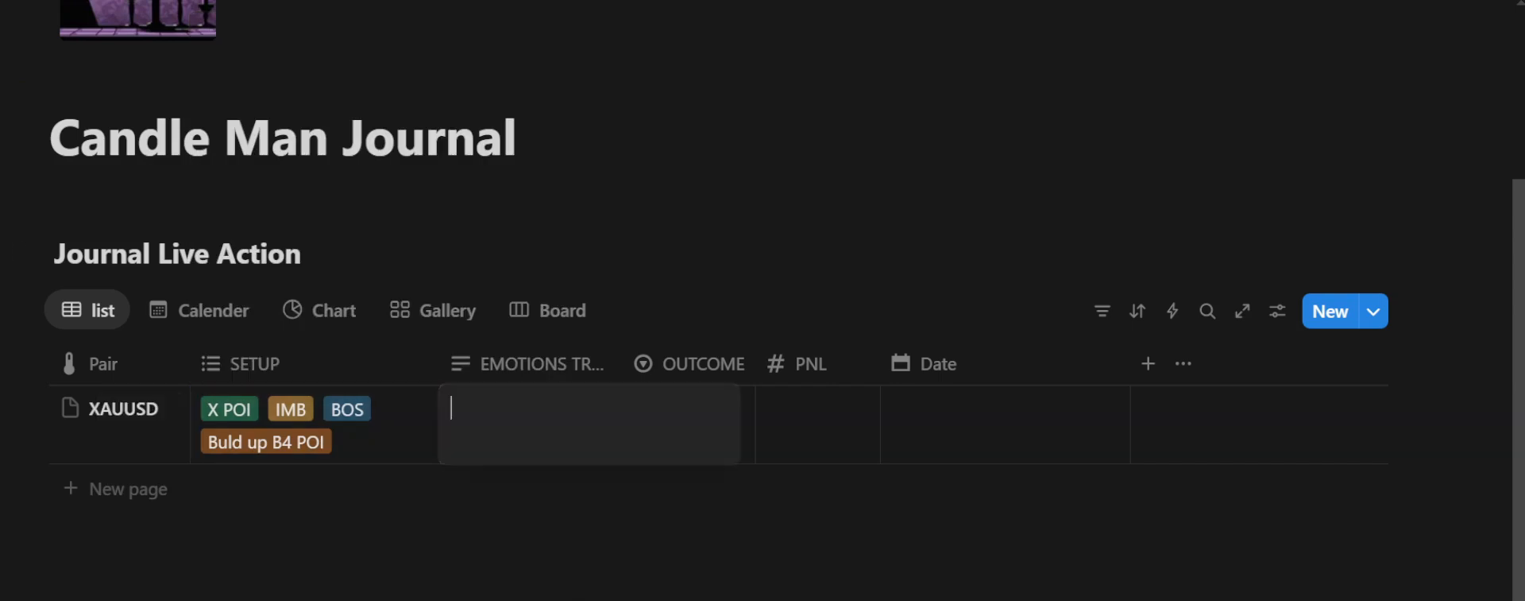
pyautogui.press('Escape')
# - Open the XAUUSD entry's page, paste the copied chart image into its body, and close the page
pyautogui.click(123, 408)
pyautogui.hotkey('ctrl', 'v')
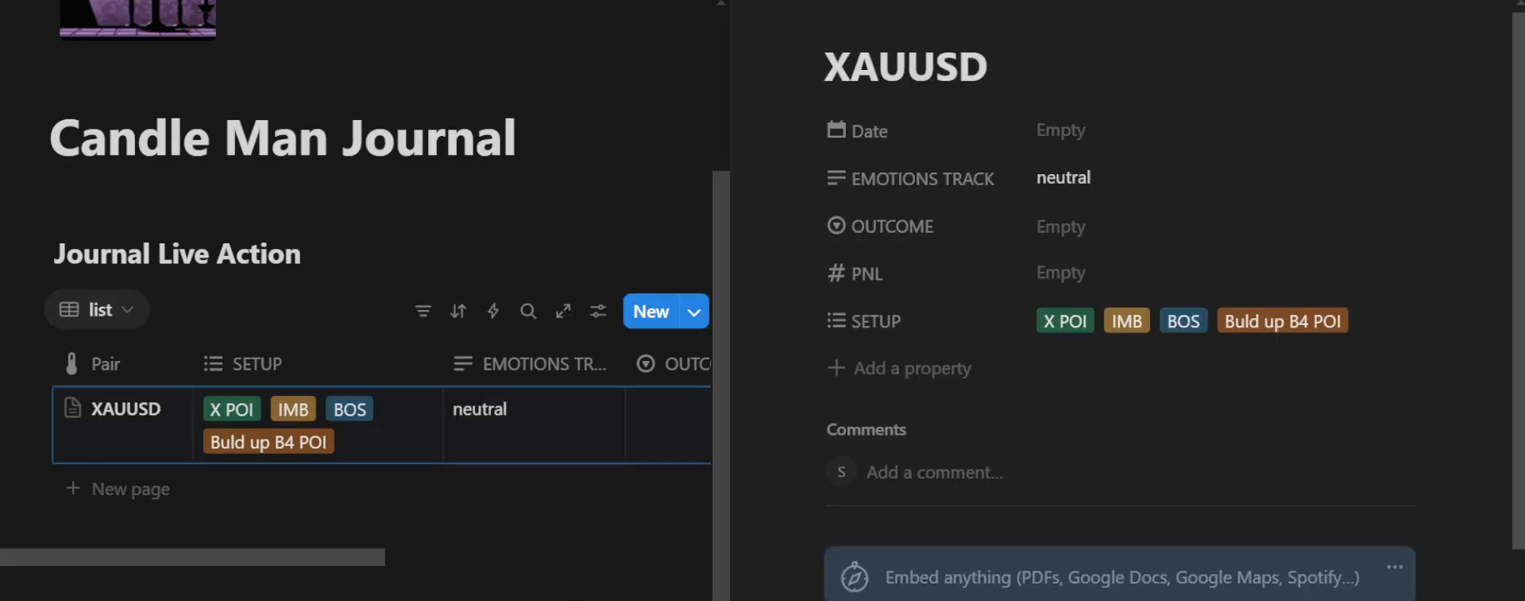
pyautogui.click(1033, 574)
pyautogui.scroll(2, 1121, 358)
pyautogui.click(53, 205)
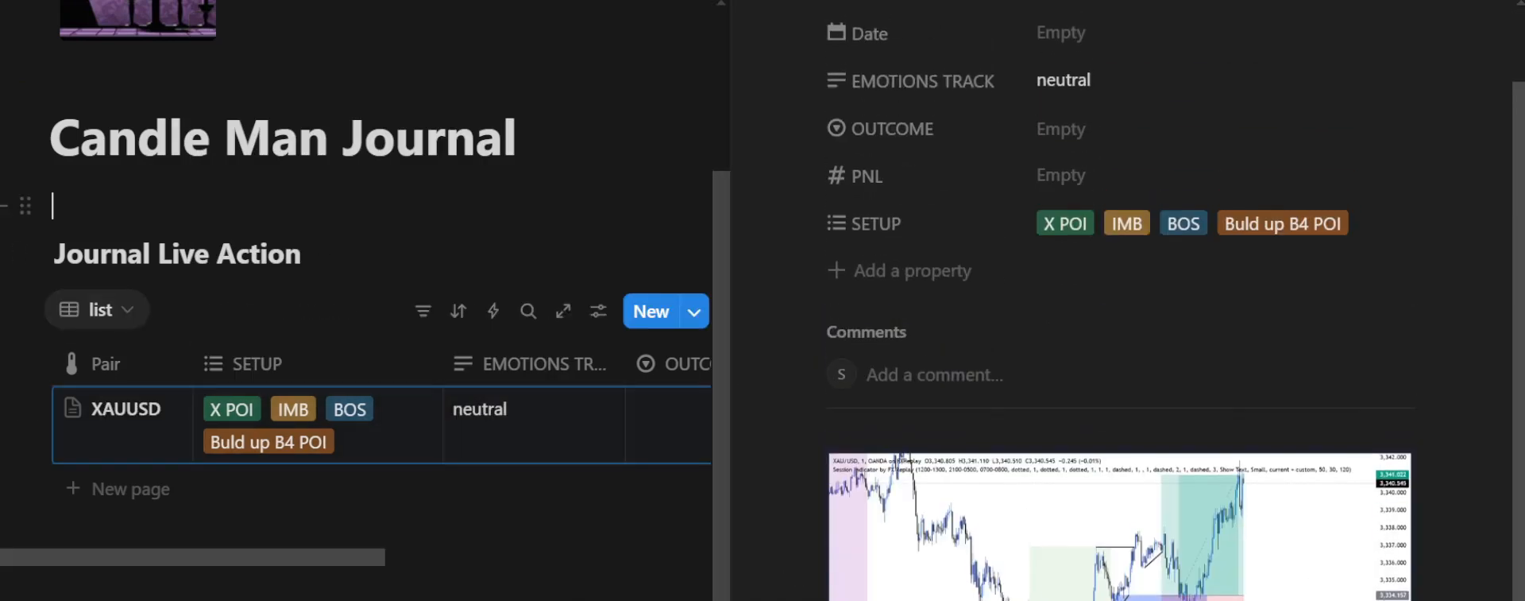
pyautogui.click(532, 421)
pyautogui.press('Escape')
pyautogui.press('Escape')
# - Record the XAUUSD entry's outcome as WIN, its PNL as 5%, and its date as July 2, 2025
pyautogui.click(689, 424)
pyautogui.click(695, 528)
pyautogui.click(818, 424)
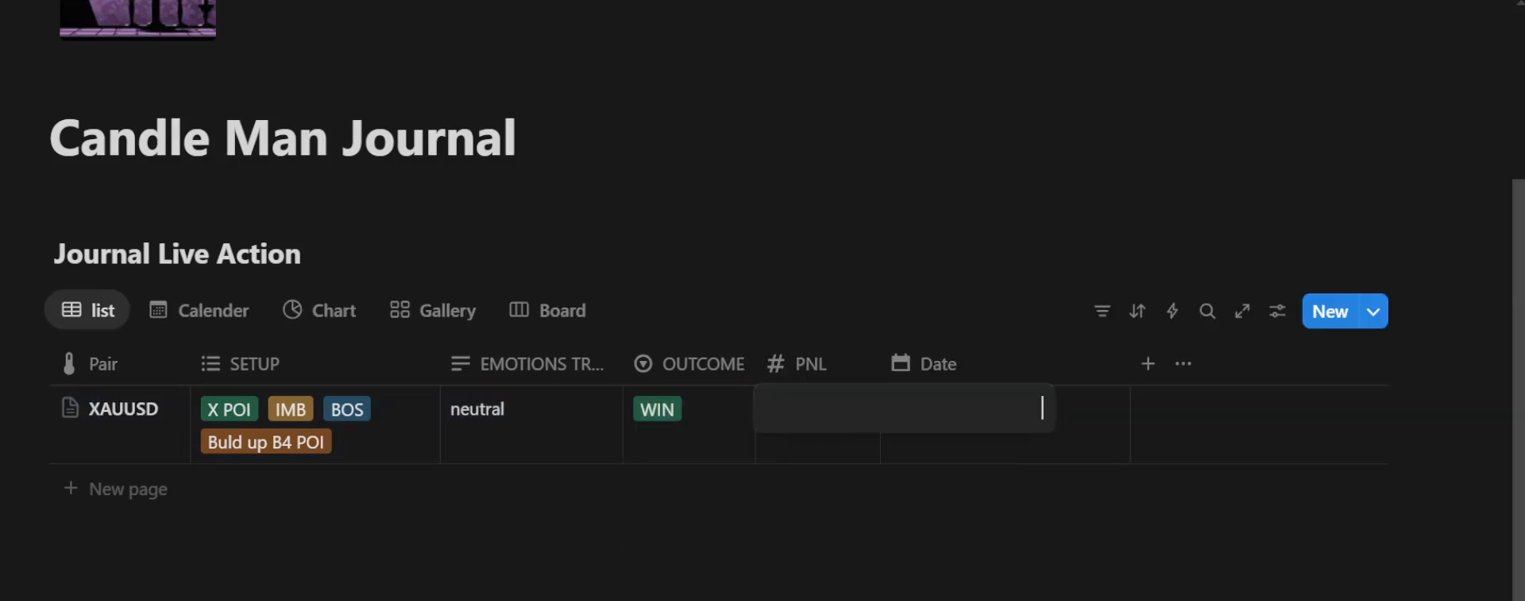
pyautogui.write('5%')
pyautogui.click(993, 421)
pyautogui.click(1034, 104)
pyautogui.press('Escape')
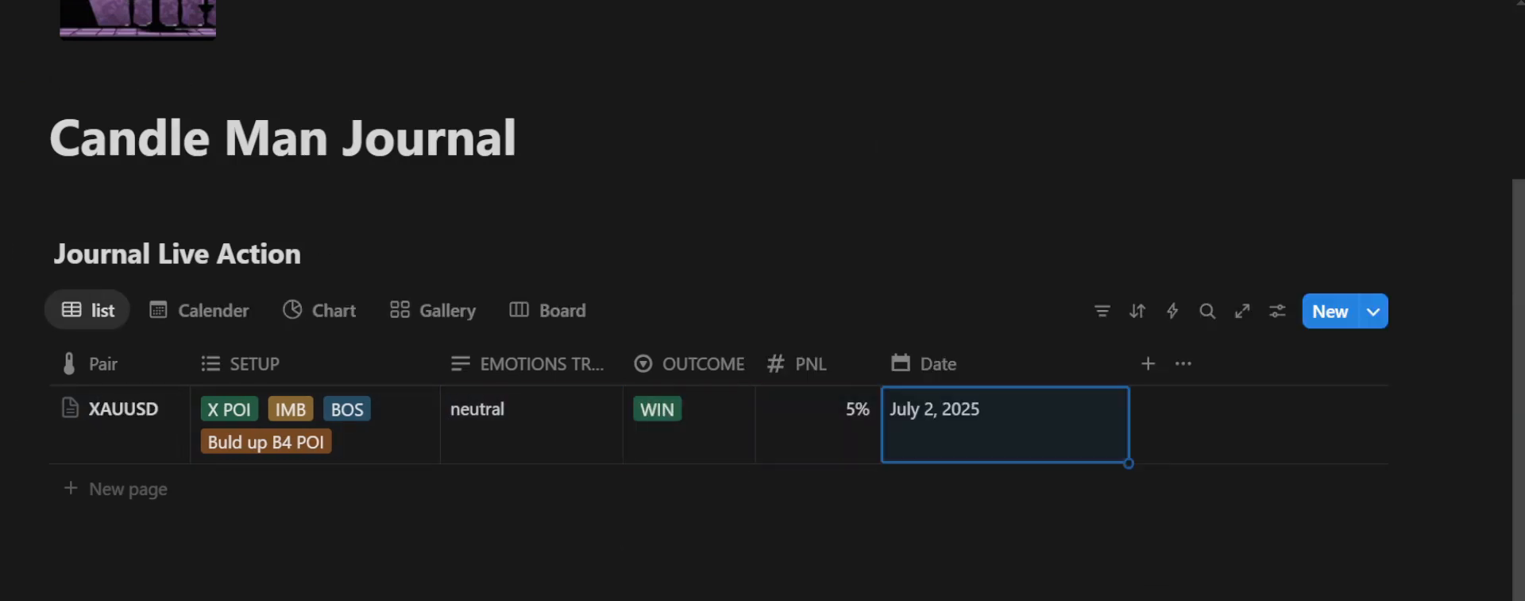
pyautogui.press('Escape')
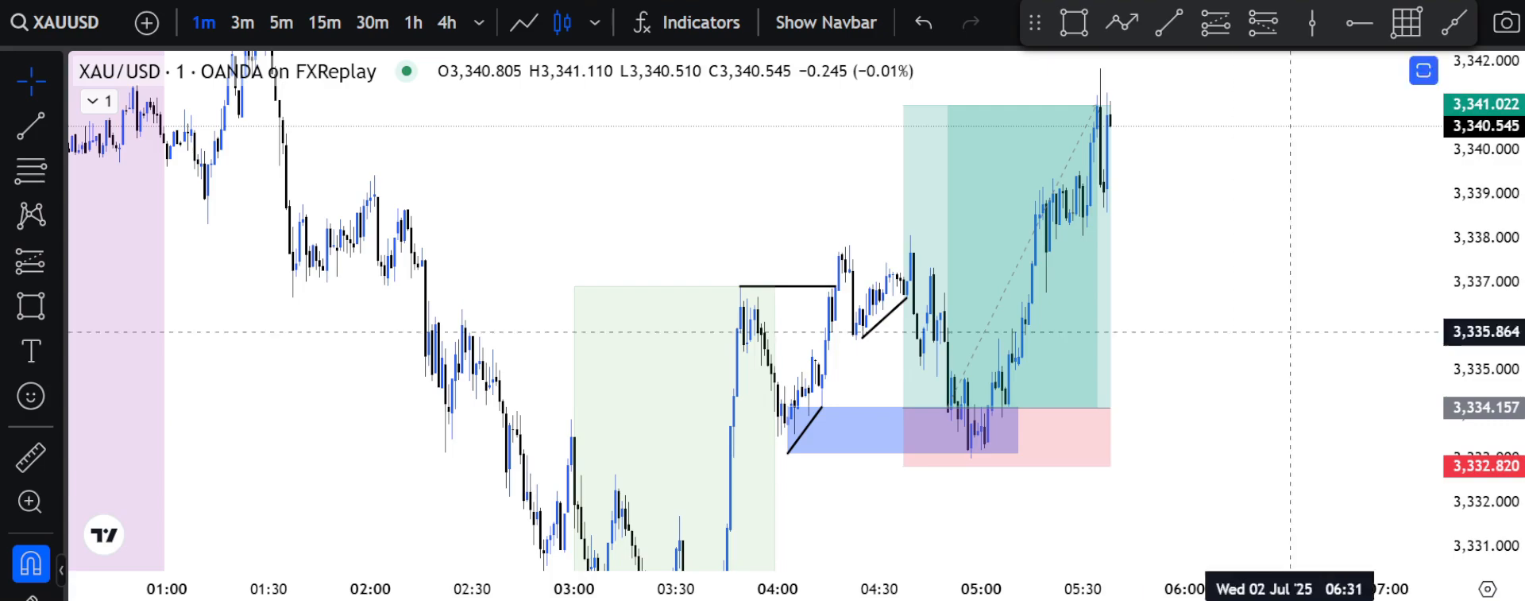
# - Switch to the FXReplay chart, advance the replay to about 09:00 using the 5-minute timeframe, and return to 1-minute
pyautogui.hscroll(5, 1223, 338)
pyautogui.click(281, 22)
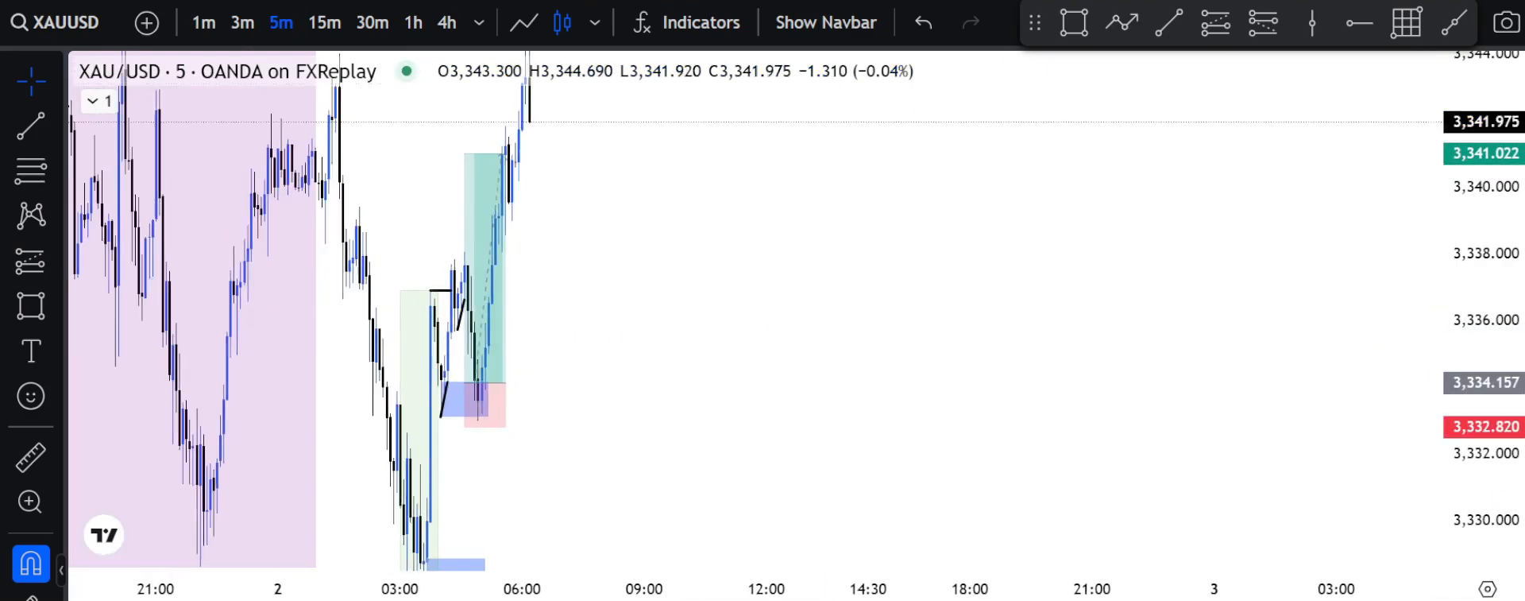
pyautogui.moveTo(847, 198); pyautogui.dragTo(1082, 479)
pyautogui.press('1')
pyautogui.press('Return')
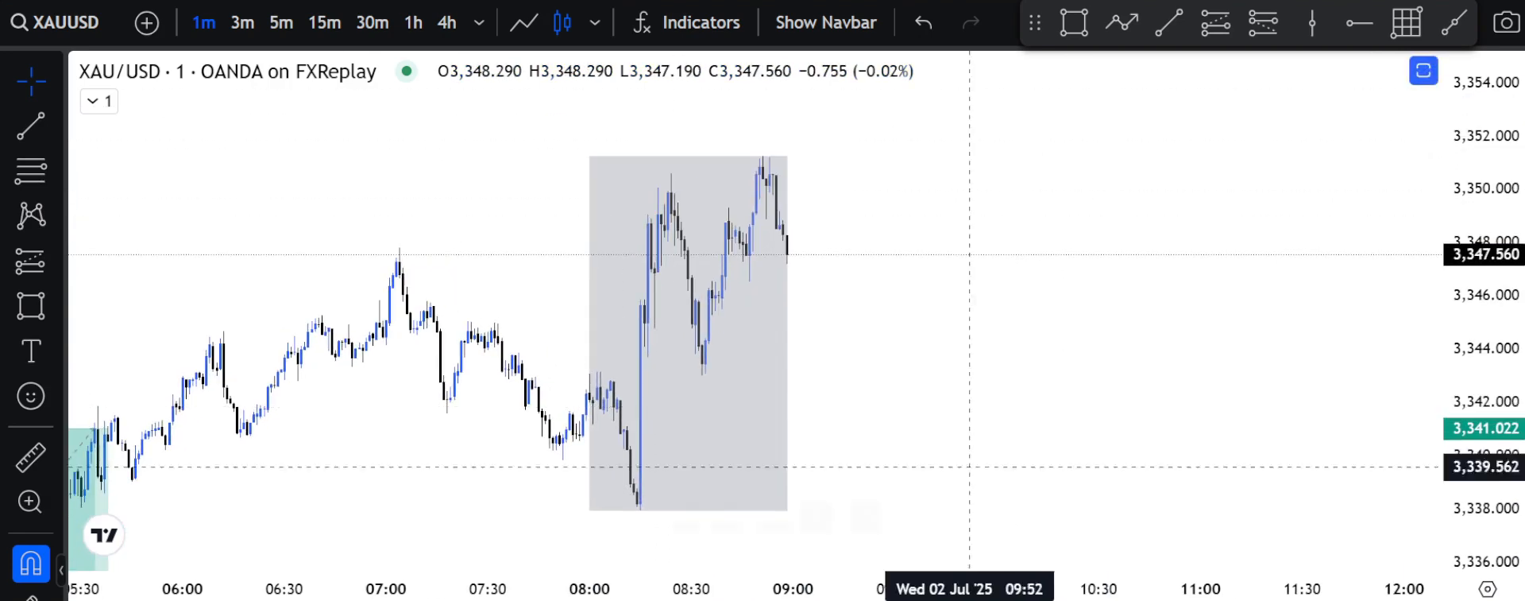
# - Try marking a zone on the 08:57 candle between 3,348.860 and 3,348.055, and delete the rectangle
pyautogui.click(1074, 22)
pyautogui.click(770, 221)
pyautogui.click(770, 240)
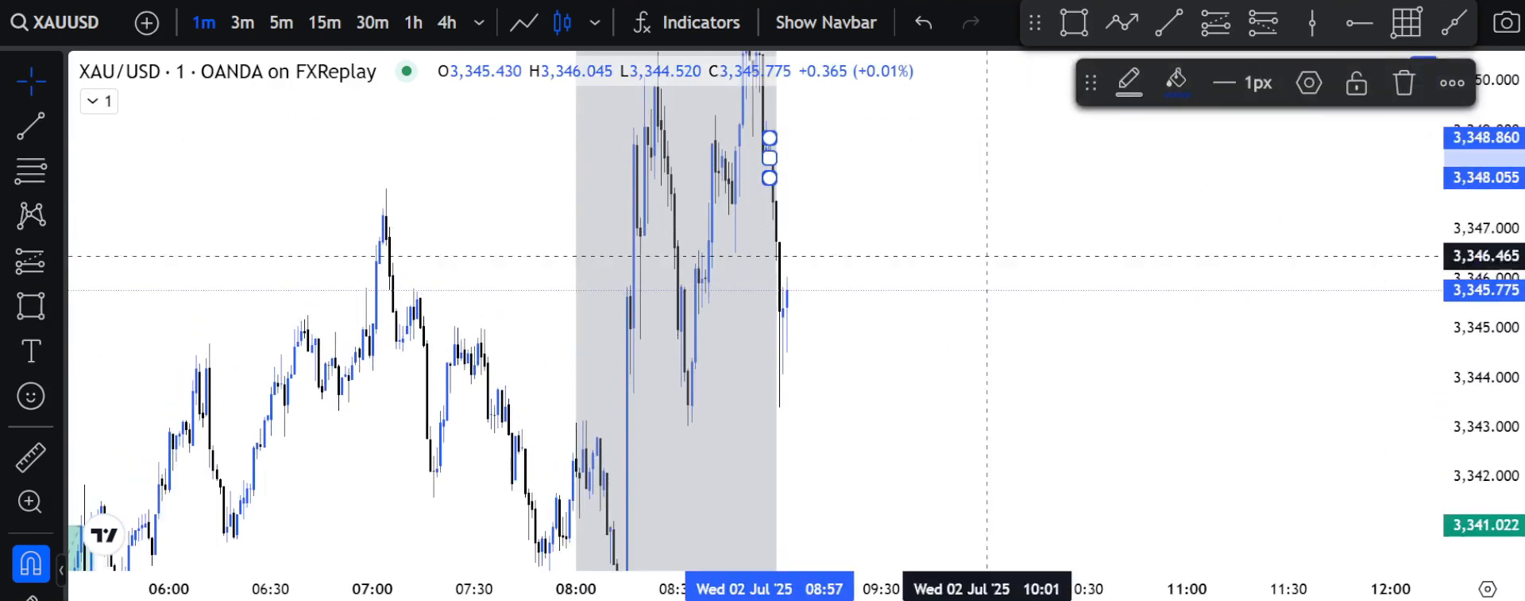
pyautogui.moveTo(770, 157); pyautogui.dragTo(989, 163)
pyautogui.moveTo(1043, 278); pyautogui.dragTo(1082, 441)
pyautogui.moveTo(1485, 357); pyautogui.dragTo(1484, 491)
pyautogui.click(888, 321)
pyautogui.press('Delete')
# - Draw a small rectangle upward from 3,342.515 at 09:34, and place a short position with its entry at 3,342.515
pyautogui.moveTo(898, 381); pyautogui.dragTo(897, 328)
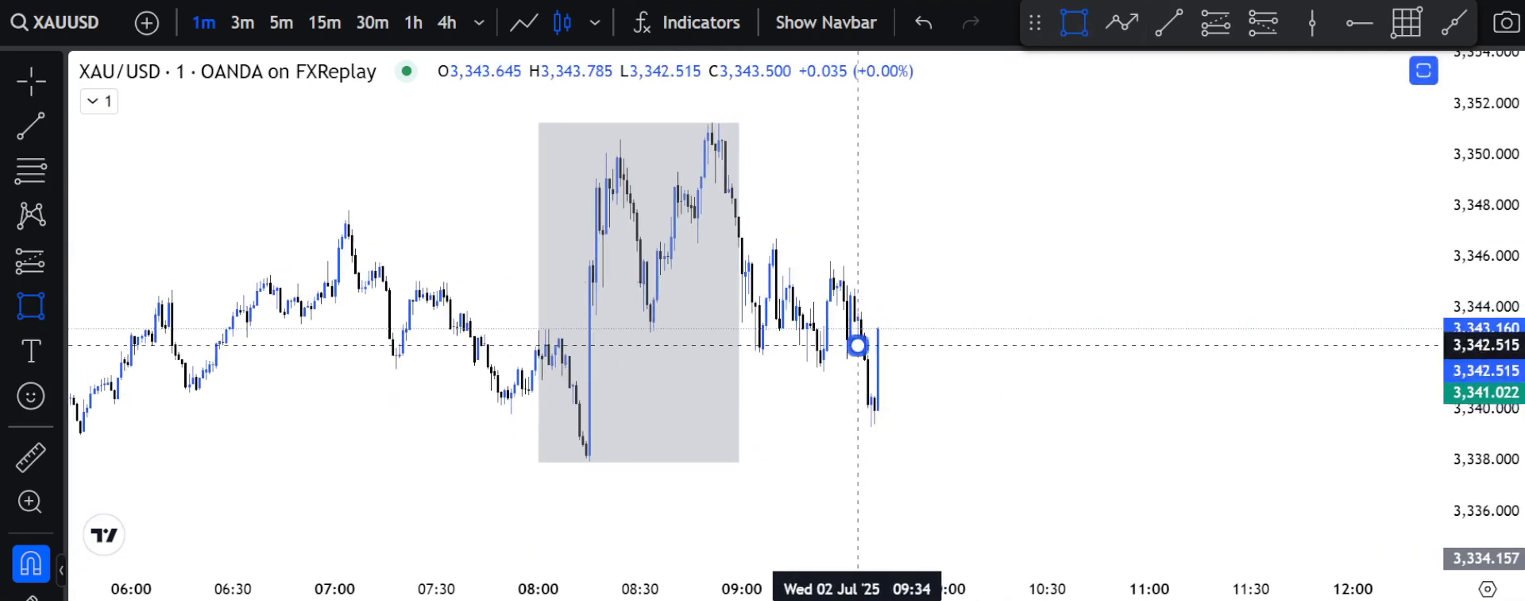
pyautogui.click(1263, 22)
pyautogui.click(872, 345)
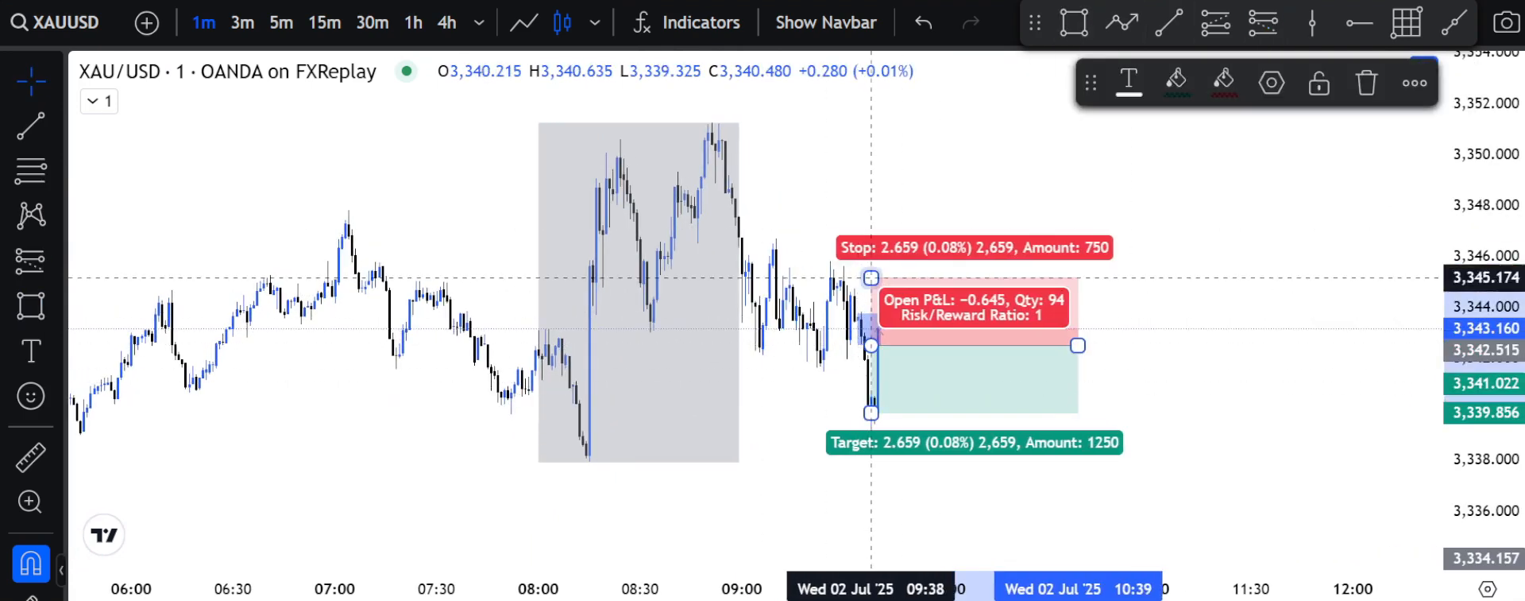
# - Set the short position's stop to 3,343.825 and target to 3,335.816, and submit it as a sell stop order at 1% risk
pyautogui.moveTo(872, 277); pyautogui.dragTo(872, 311)
pyautogui.moveTo(871, 412); pyautogui.dragTo(872, 516)
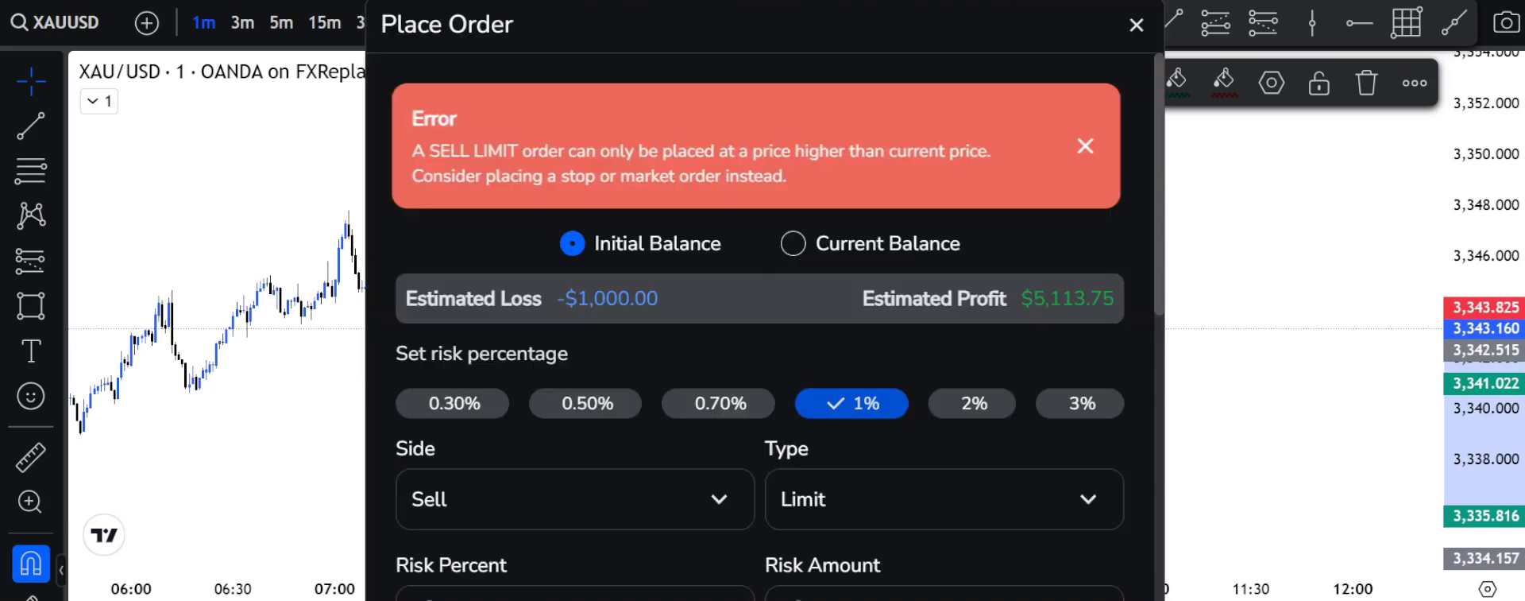
pyautogui.click(943, 497)
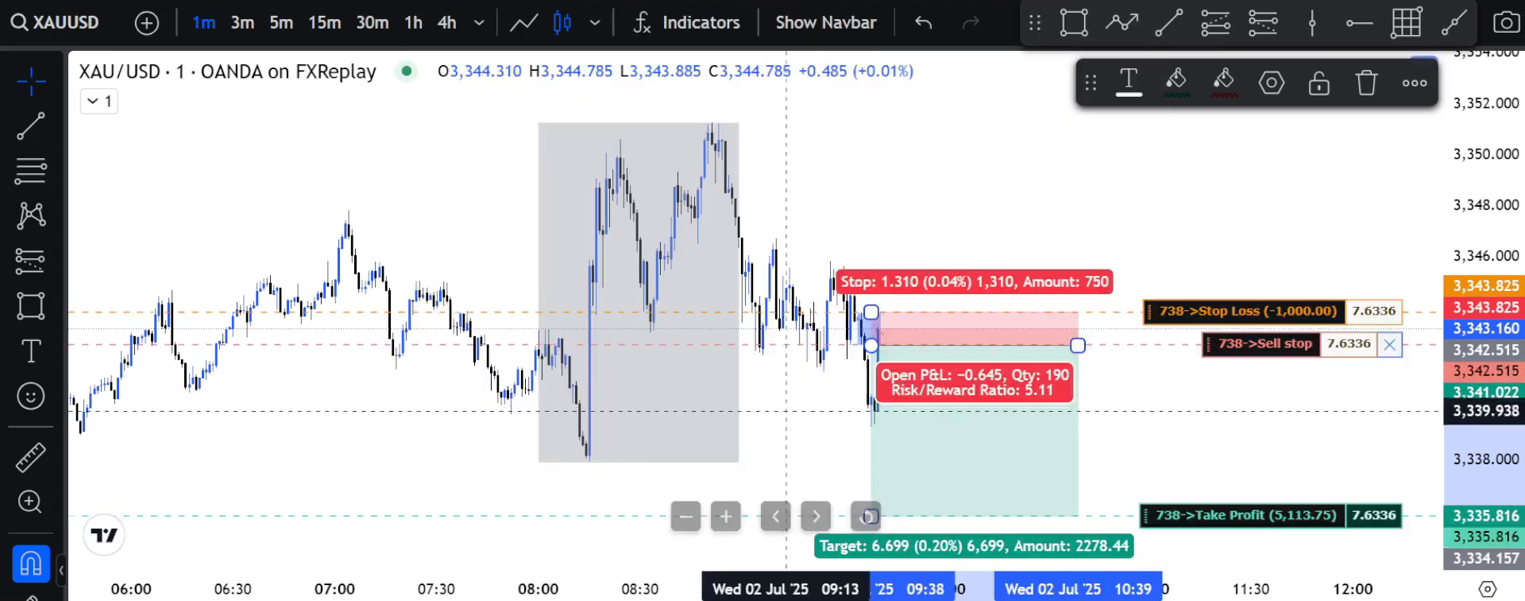
pyautogui.moveTo(787, 409); pyautogui.dragTo(750, 349)
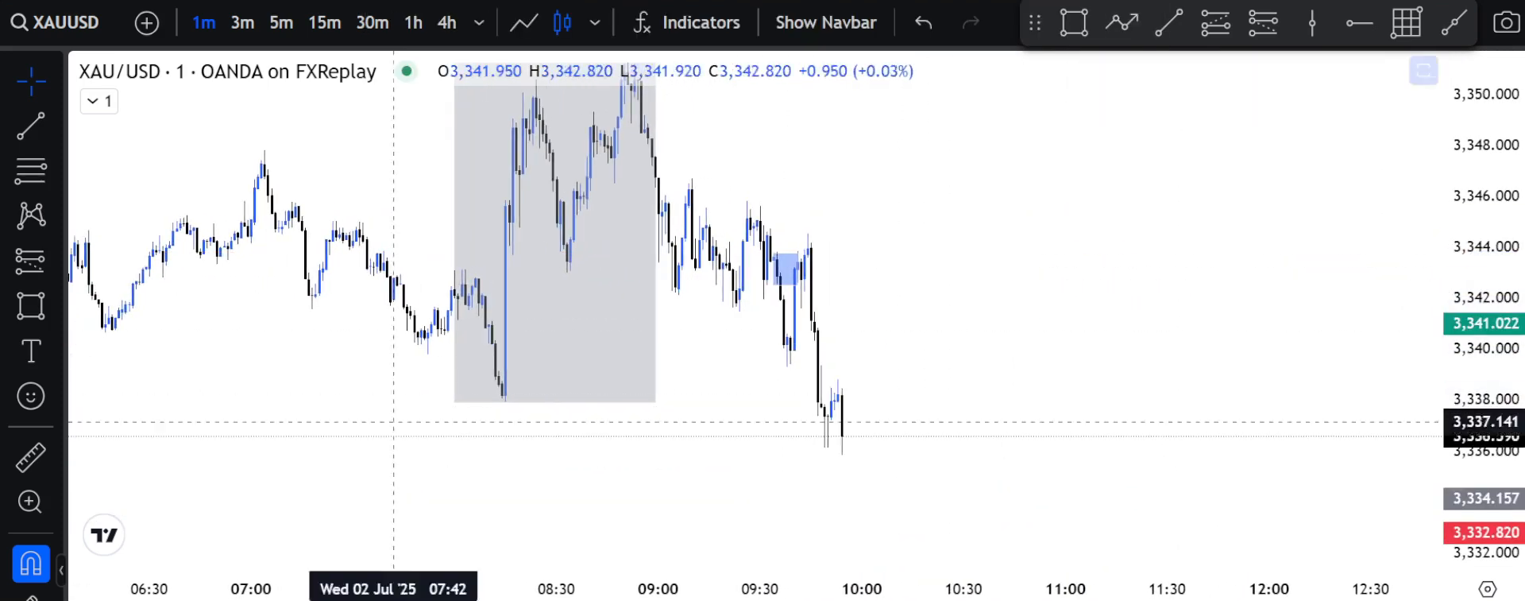
# - Add a callout reading "choking SL" that points to the small zone near 09:38
pyautogui.click(57, 351)
pyautogui.click(135, 357)
pyautogui.click(789, 274)
pyautogui.write('choking')
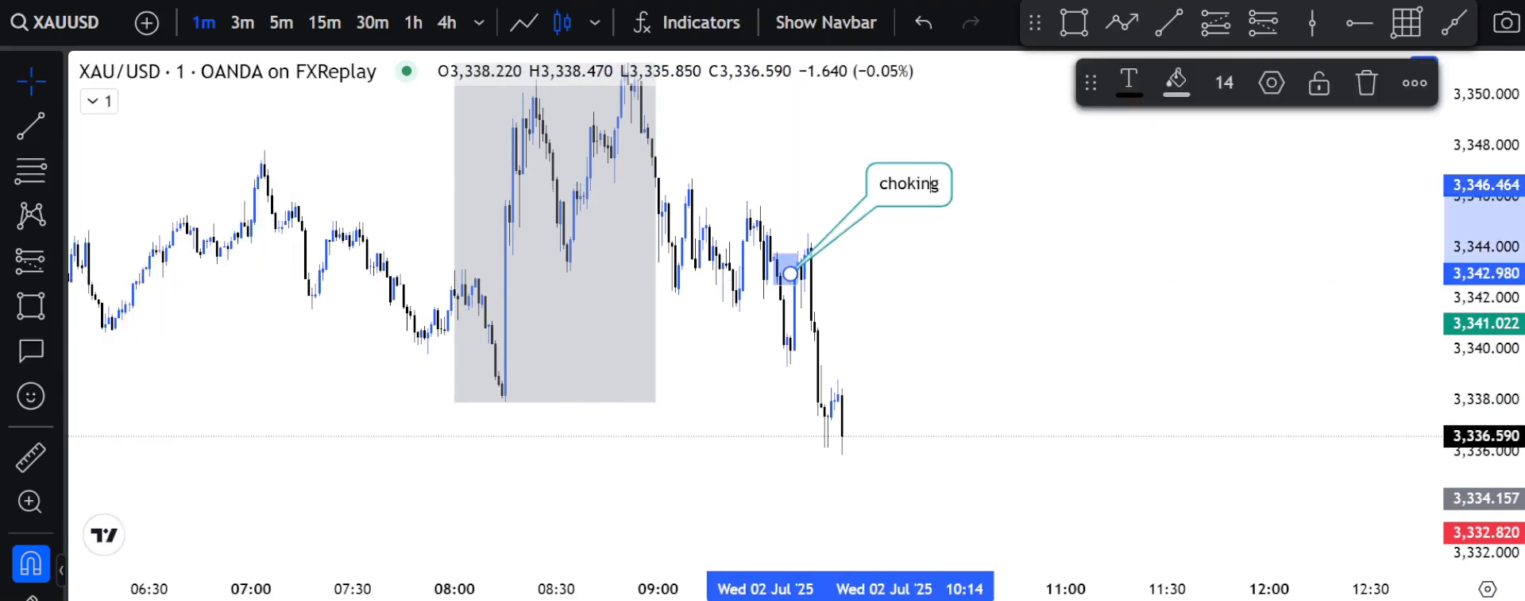
pyautogui.write(' SL')
pyautogui.click(795, 445)
# - Advance the replay to July 3 on the 30-minute and 15-minute timeframes, and return to the 1-minute chart
pyautogui.click(325, 22)
pyautogui.click(372, 22)
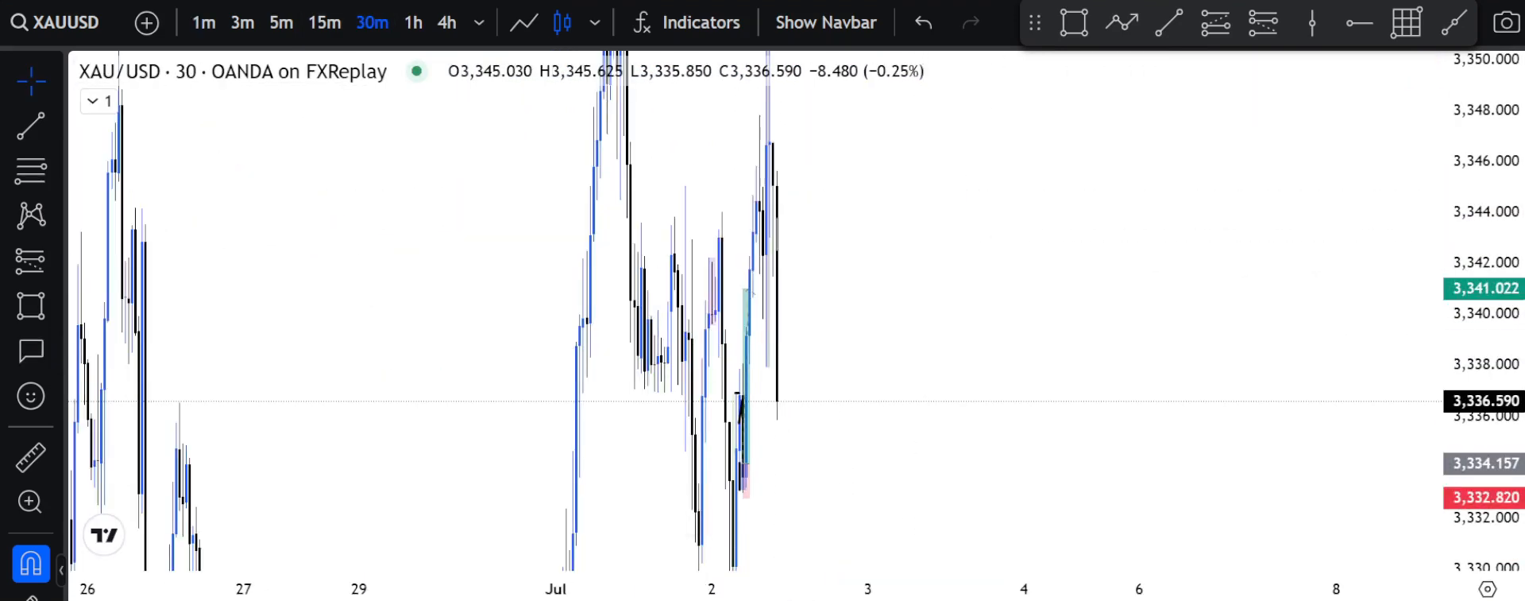
pyautogui.moveTo(1482, 246); pyautogui.dragTo(1481, 505)
pyautogui.moveTo(977, 588); pyautogui.dragTo(721, 587)
pyautogui.moveTo(476, 323); pyautogui.dragTo(773, 371)
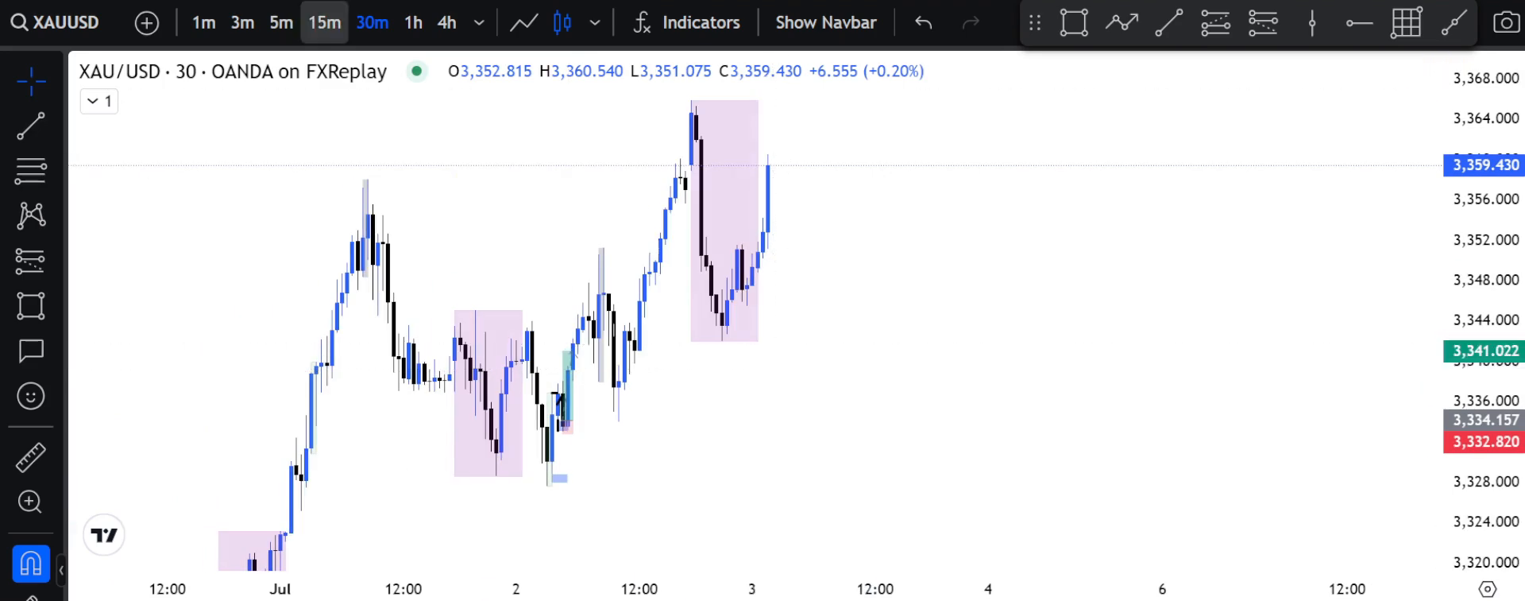
pyautogui.click(325, 22)
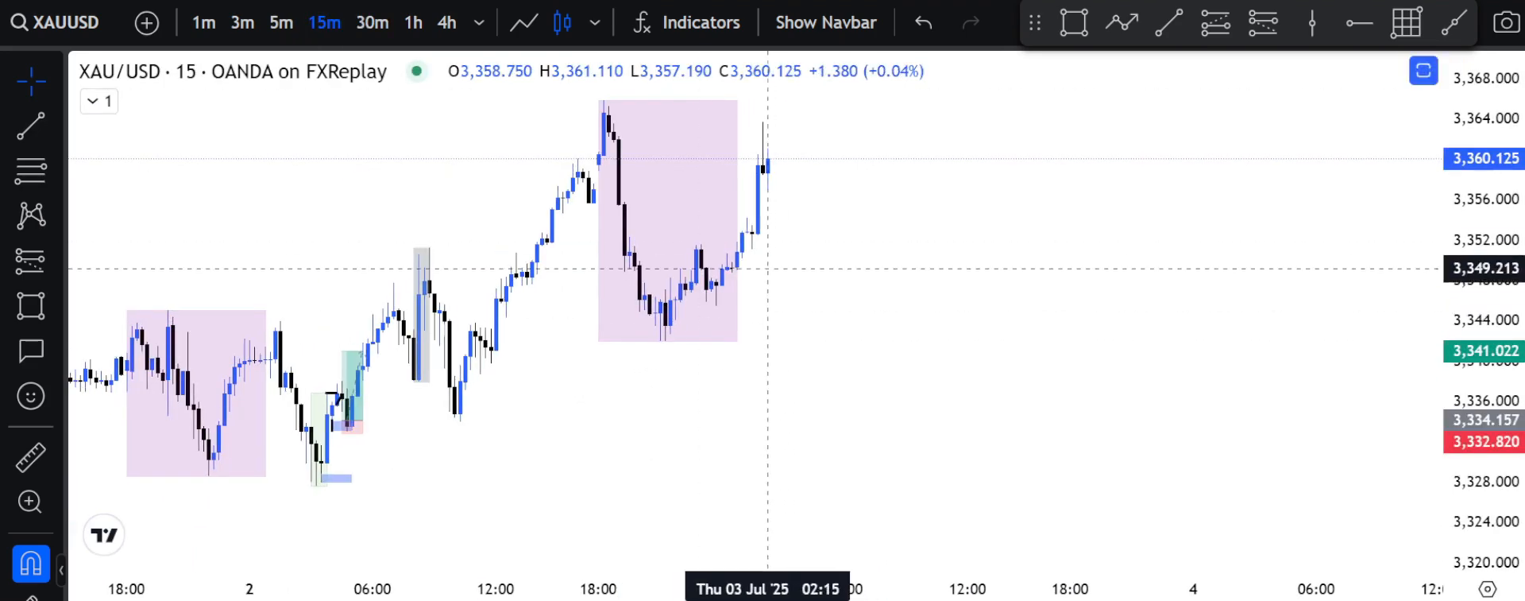
pyautogui.click(203, 22)
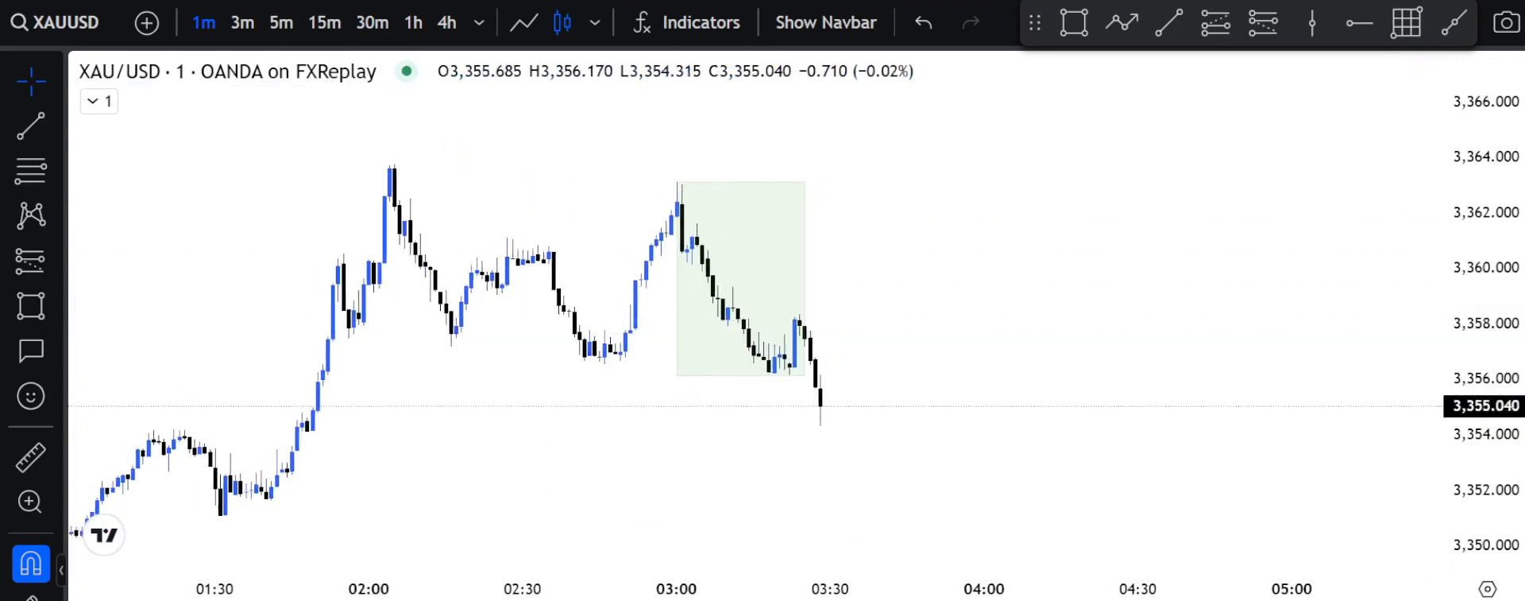
# - Mark zones from the 03:00 candle, 3,363.166 to 3,361.830, and from the swing high near 03:35, extending to about 04:38
pyautogui.click(1074, 22)
pyautogui.click(664, 102)
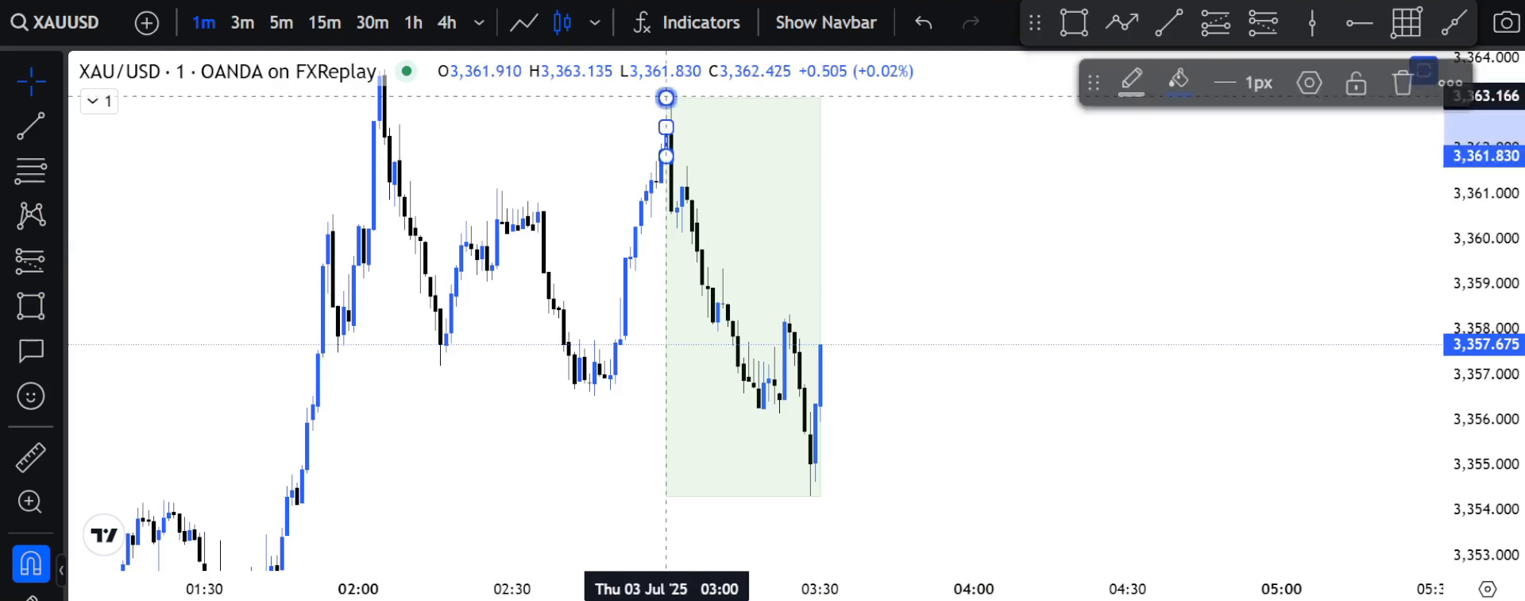
pyautogui.click(937, 147)
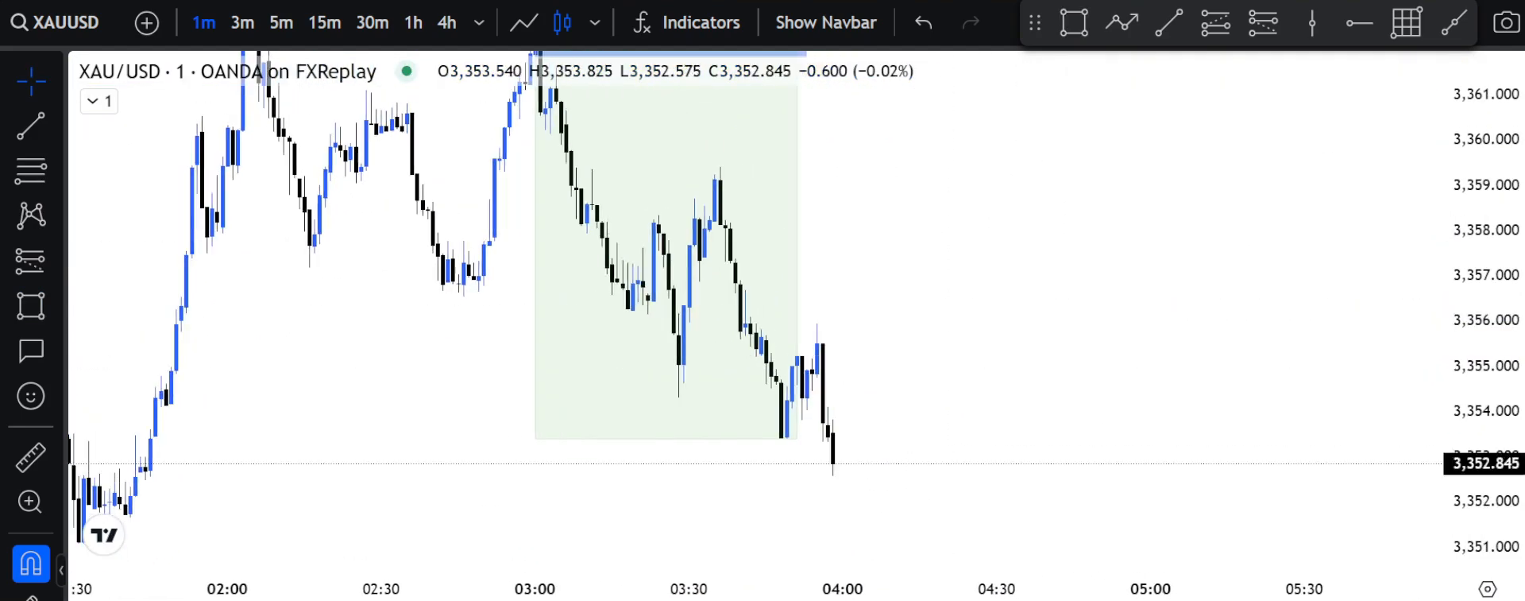
pyautogui.moveTo(669, 197); pyautogui.dragTo(991, 197)
# - Place a short position with entry 3,358.243, stop 3,359.570 and target 3,351.439, and submit it as a sell limit order at 1% risk
pyautogui.click(1263, 22)
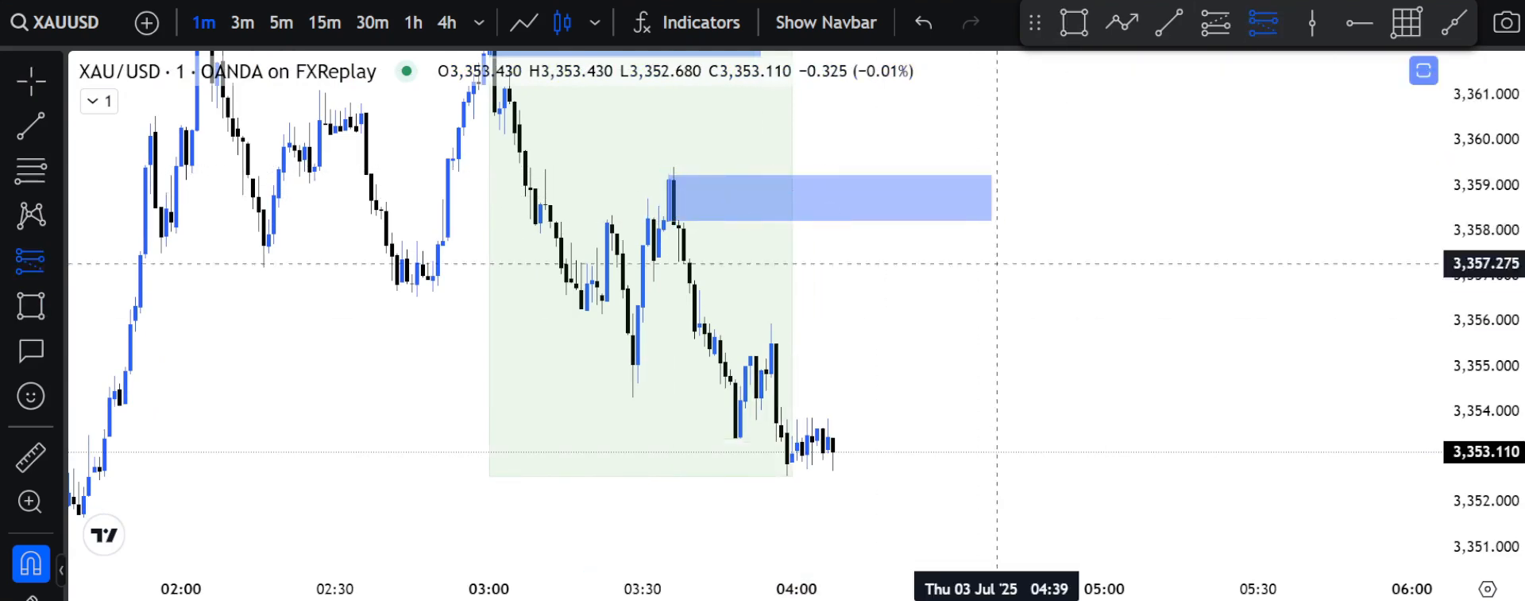
pyautogui.click(926, 219)
pyautogui.moveTo(926, 110); pyautogui.dragTo(925, 174)
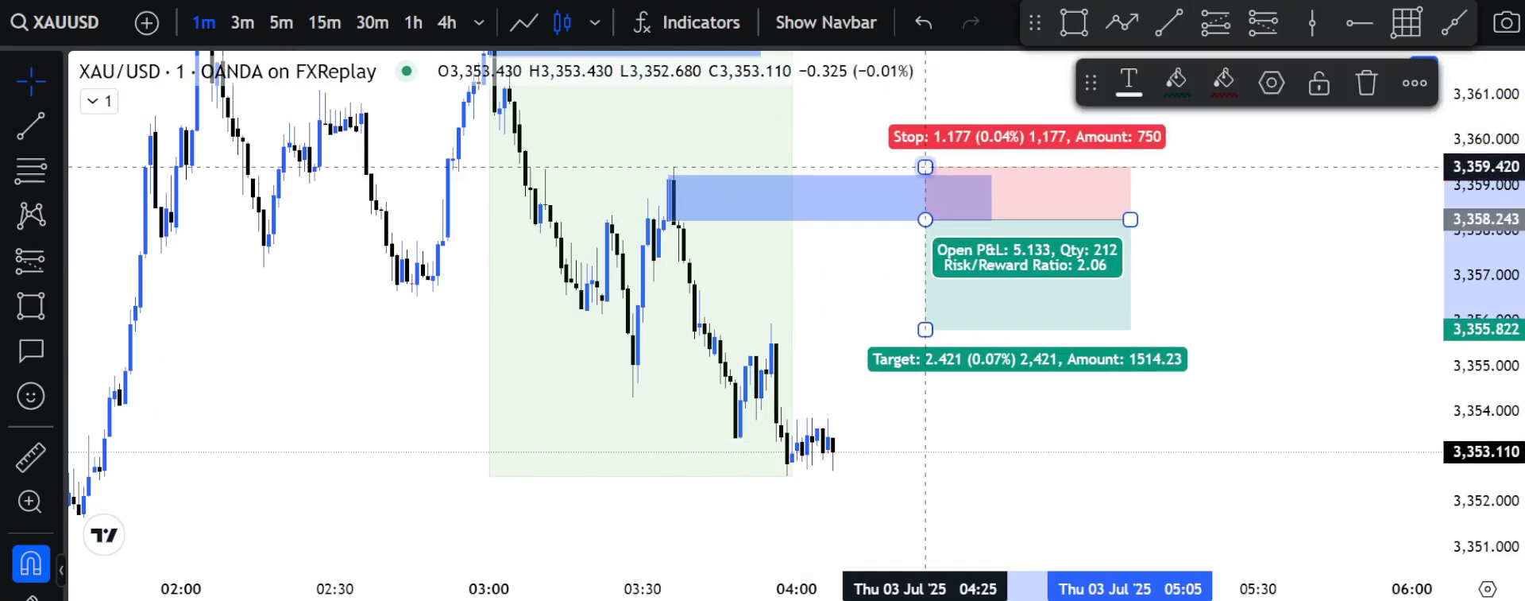
pyautogui.moveTo(882, 273); pyautogui.dragTo(990, 472)
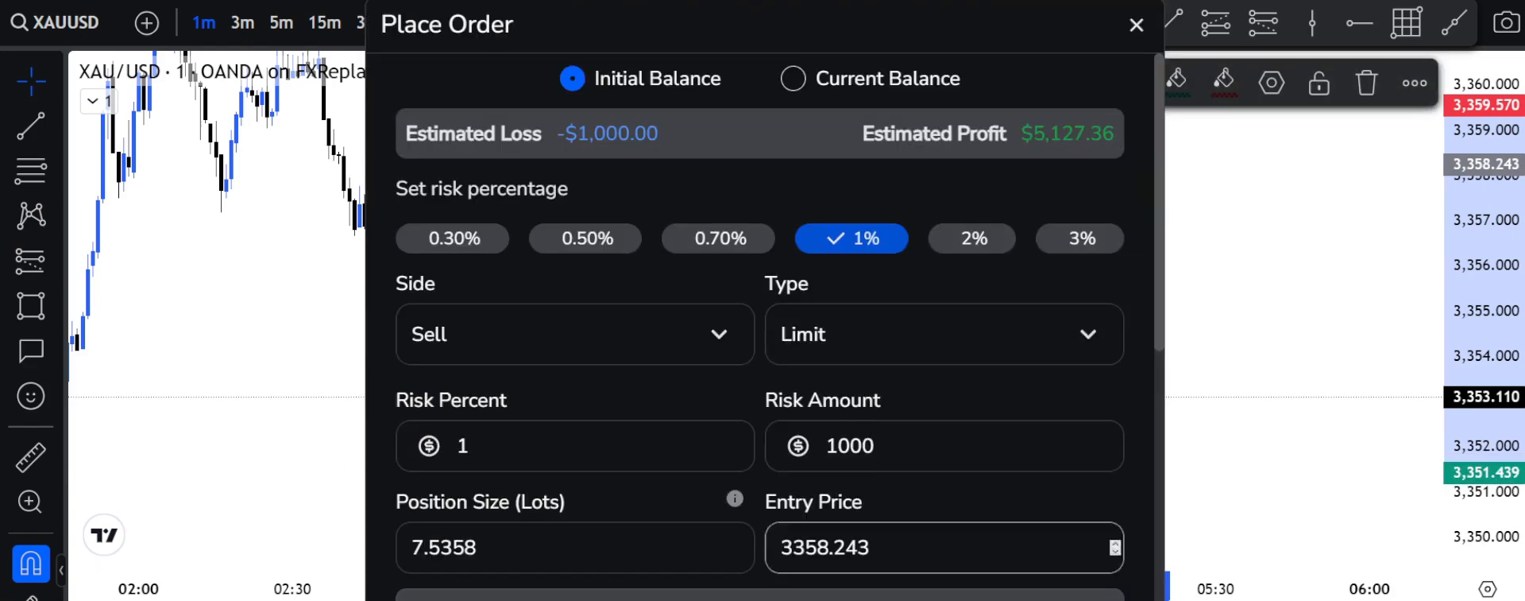
pyautogui.press('Return')
pyautogui.moveTo(722, 433); pyautogui.dragTo(715, 427)
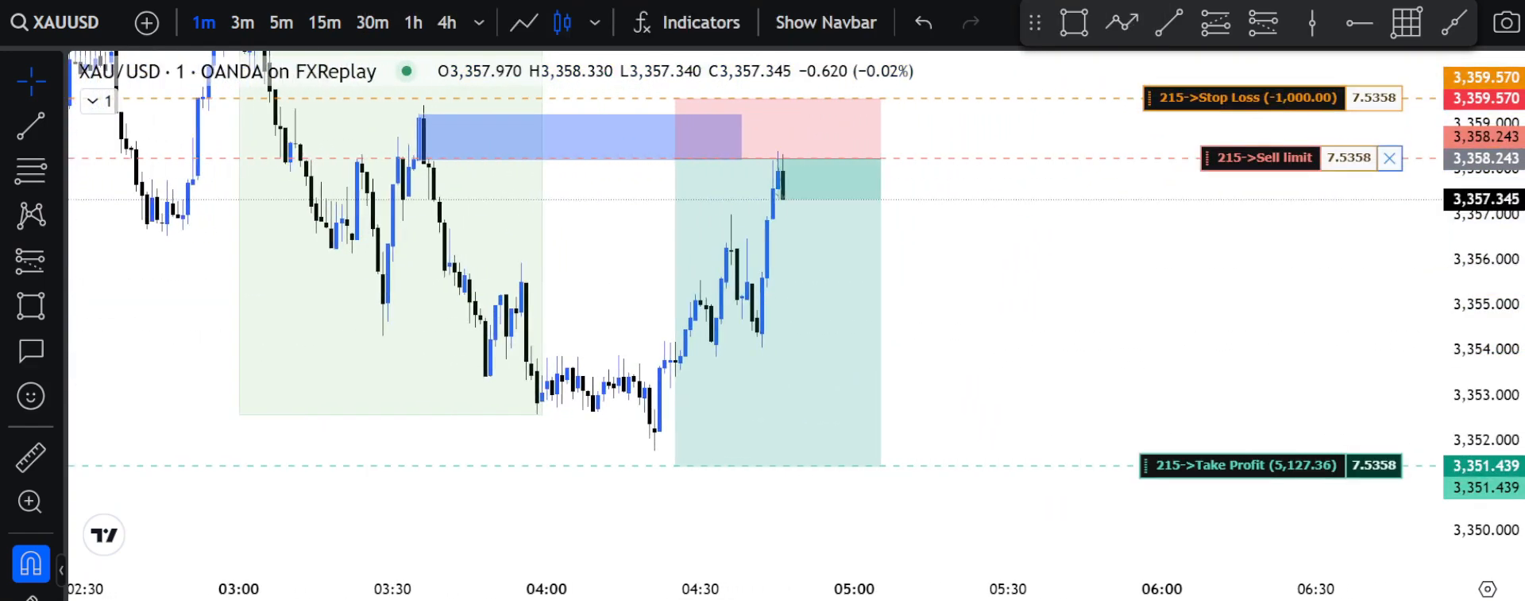
# - Copy an image of the July 3 short trade's chart to the clipboard
pyautogui.scroll(-3, 755, 318)
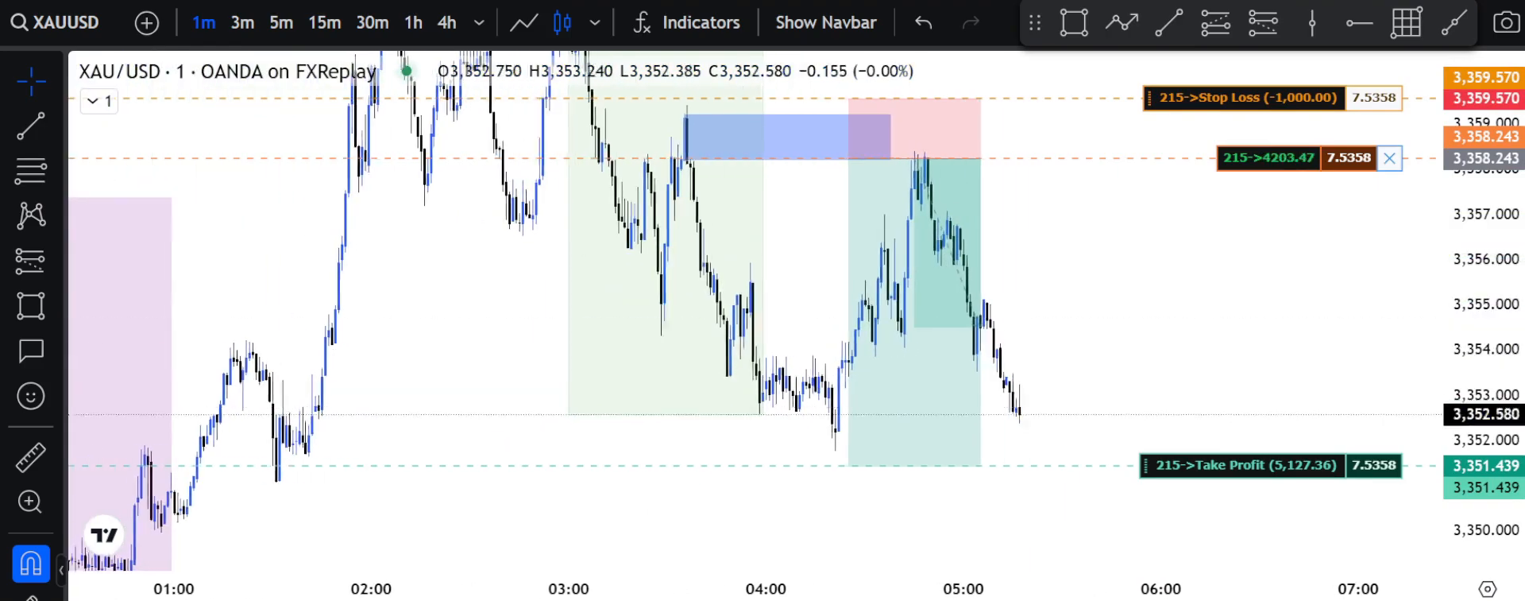
pyautogui.click(1507, 22)
pyautogui.click(1255, 191)
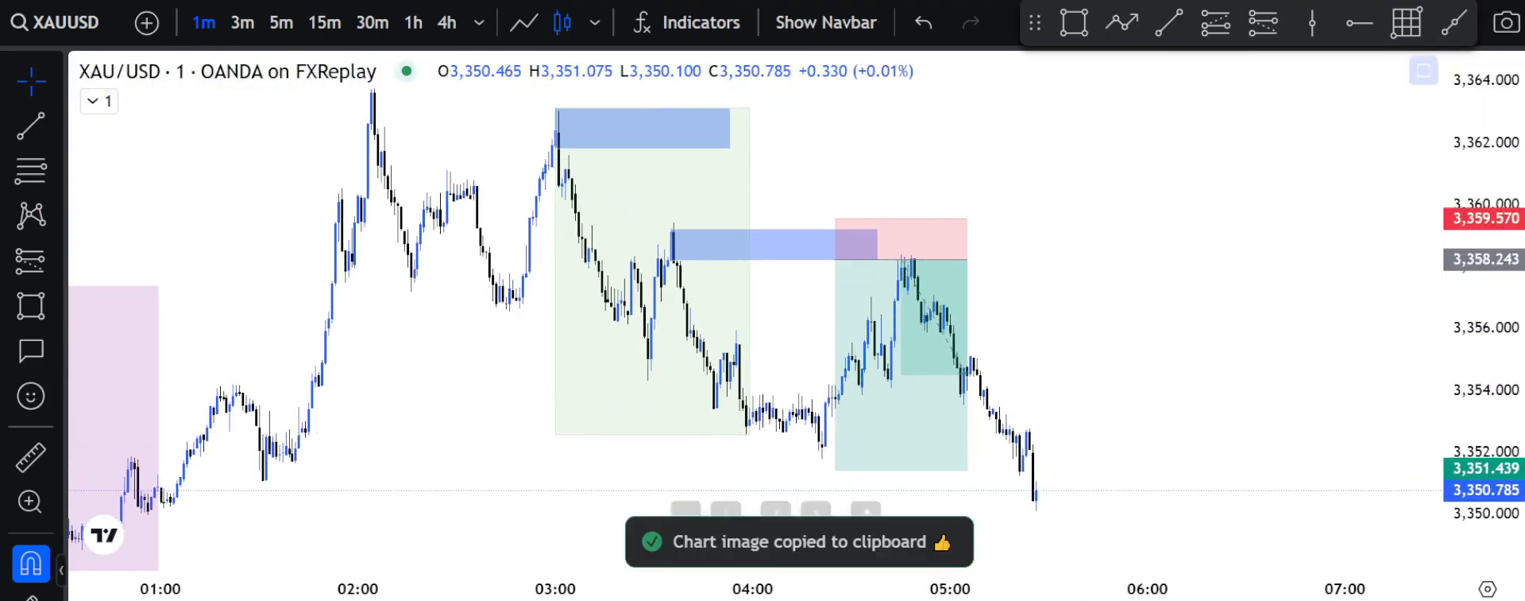
# - Add a second XAUUSD entry to the journal with setup tags X POI, IMB, BOS and Buld up B4 POI, and NEUTRAL as emotion
pyautogui.hotkey('alt', 'Tab')
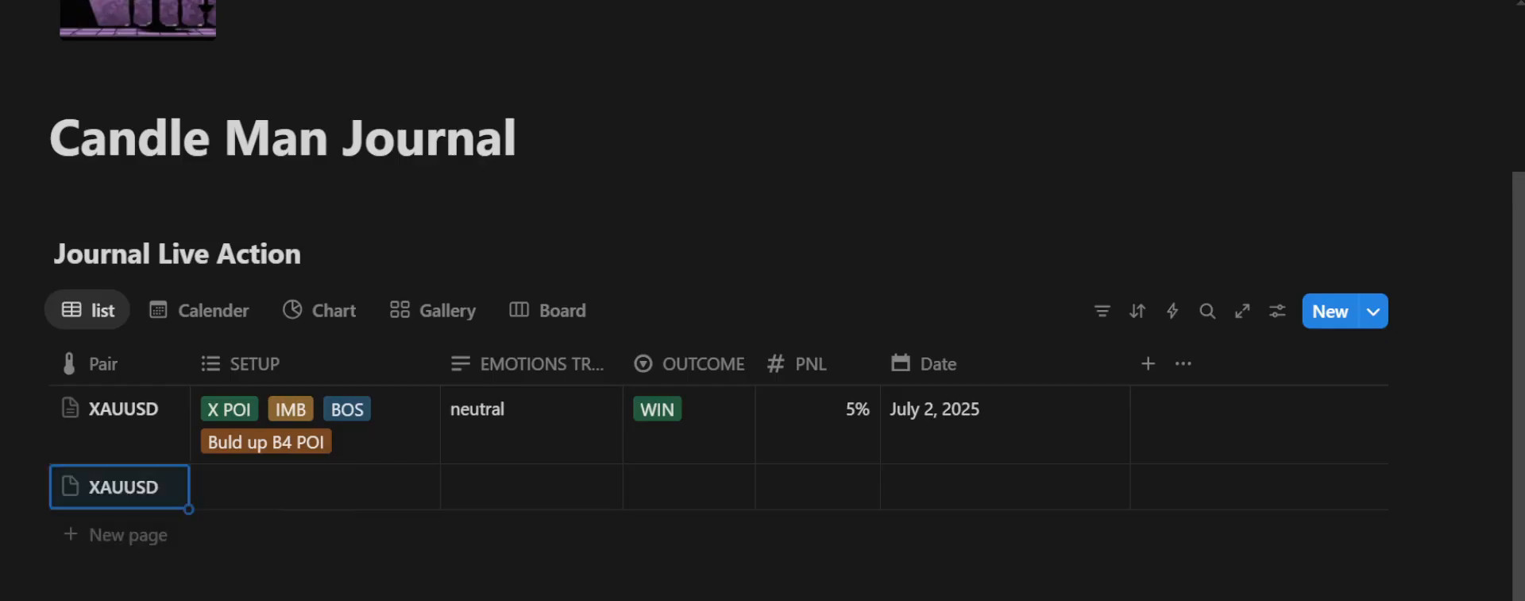
pyautogui.hotkey('alt', 'Tab')
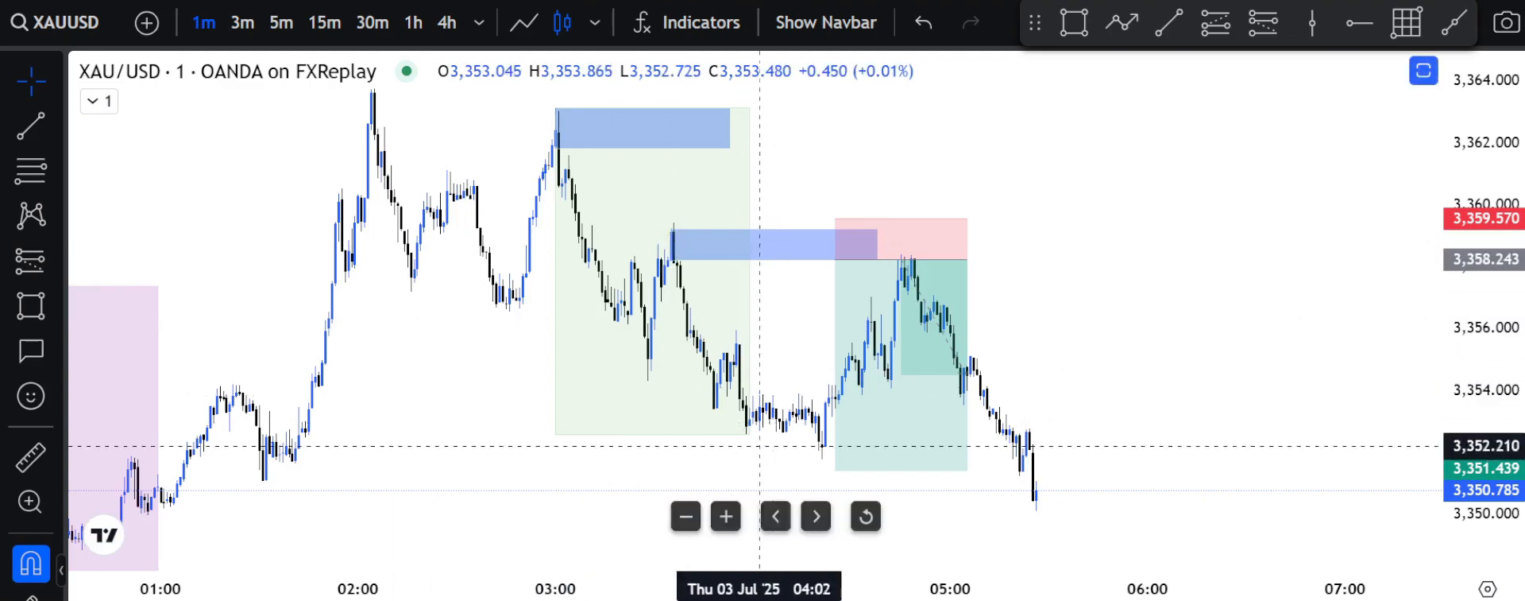
pyautogui.hotkey('alt', 'Tab')
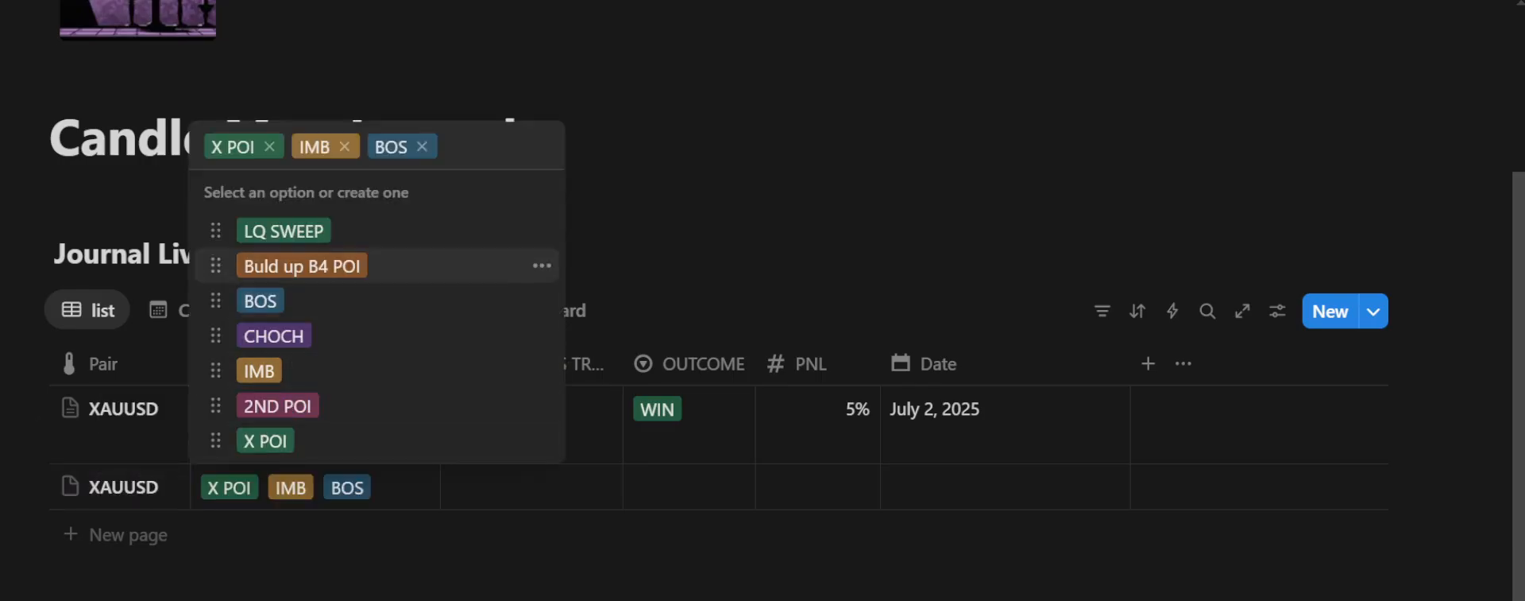
pyautogui.click(524, 500)
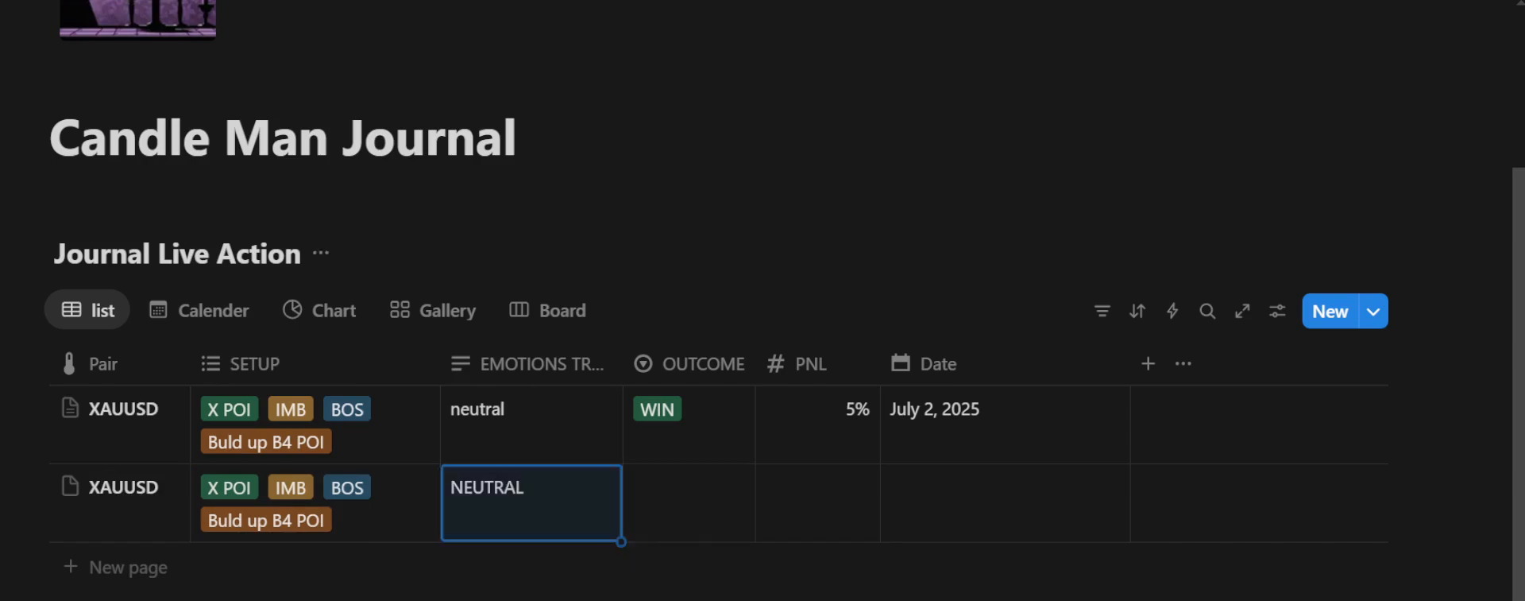
# - Complete the second XAUUSD entry with outcome WIN, PNL 5% and date July 3, 2025
pyautogui.click(689, 502)
pyautogui.click(694, 596)
pyautogui.click(818, 502)
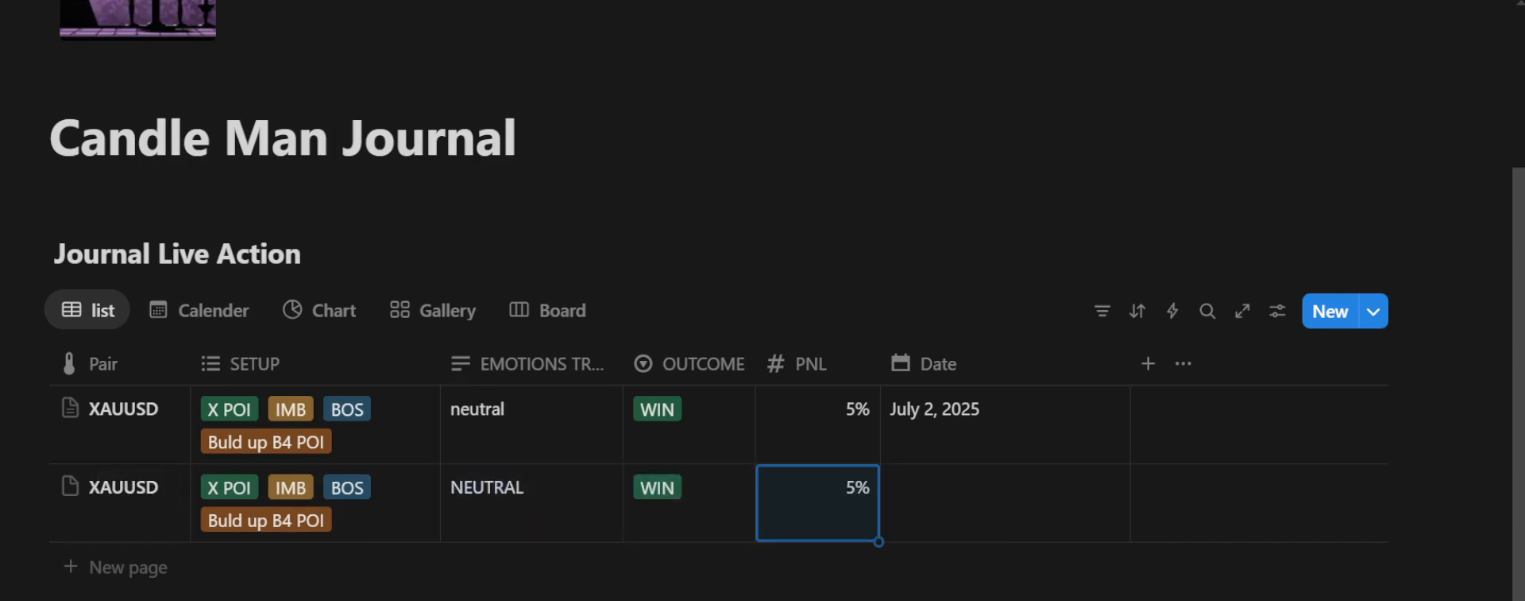
pyautogui.hotkey('alt', 'Tab')
pyautogui.hotkey('alt', 'Tab')
pyautogui.click(1005, 502)
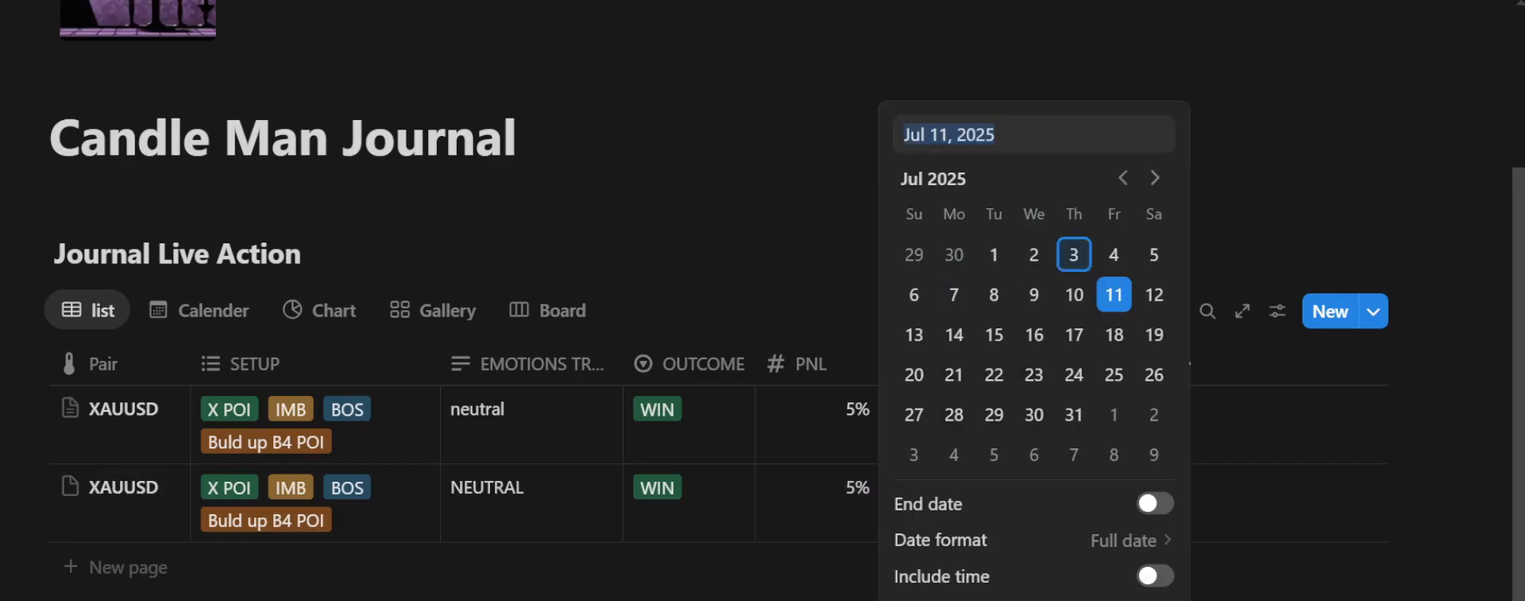
pyautogui.click(1074, 254)
# - Switch to the replay chart, advance July 3 on the 5-minute and 1-minute timeframes, and mark a zone near 07:03 at about 3,352 to 3,353
pyautogui.hotkey('alt', 'Tab')
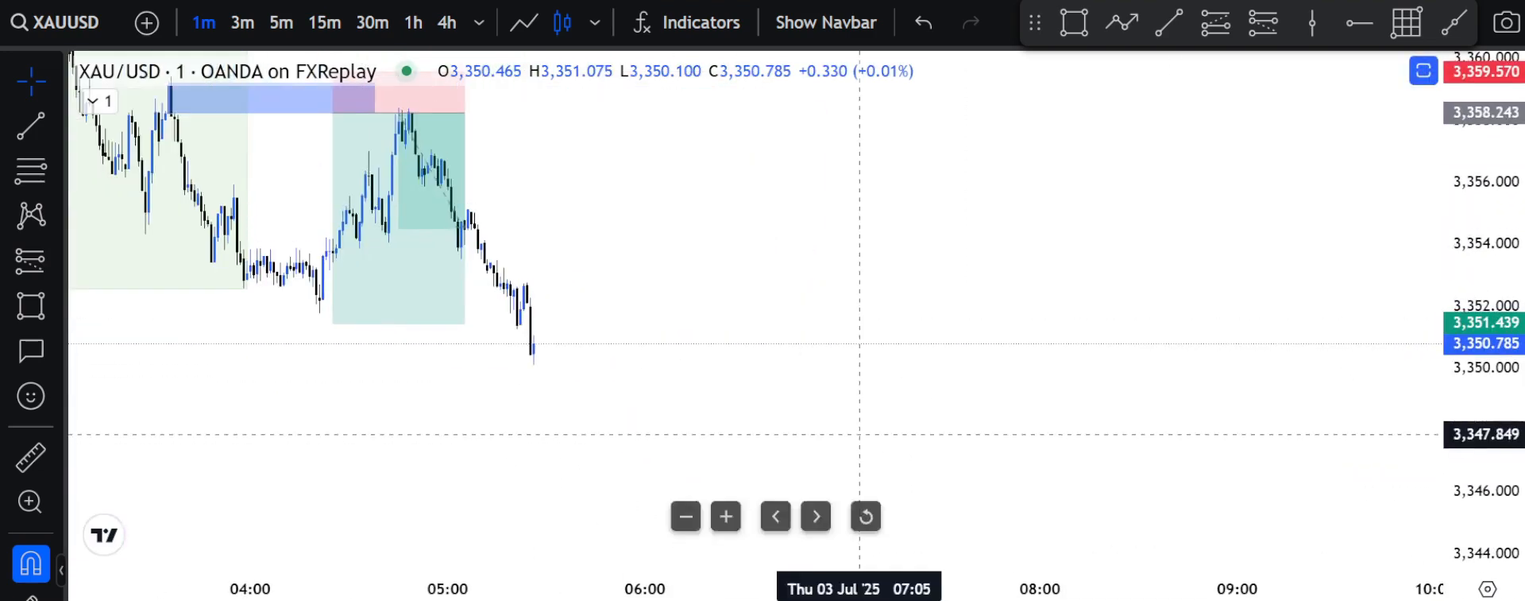
pyautogui.click(282, 22)
pyautogui.scroll(-3, 866, 287)
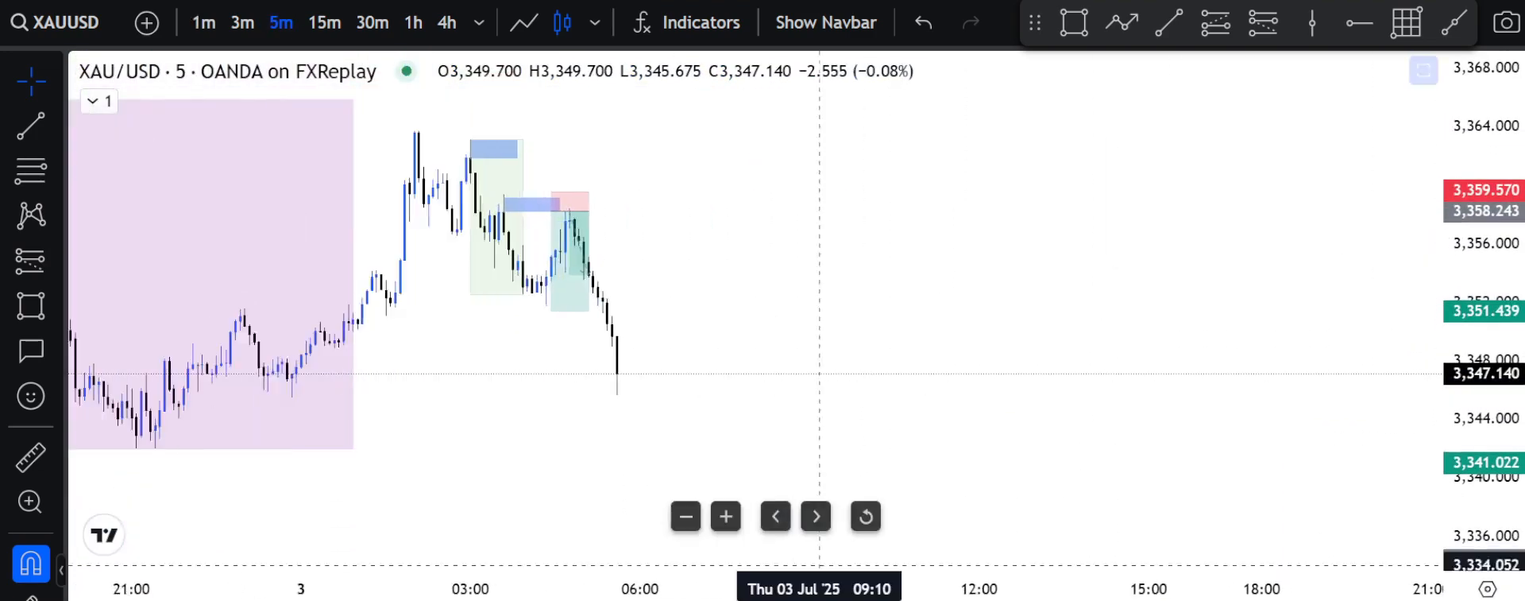
pyautogui.scroll(3, 1097, 397)
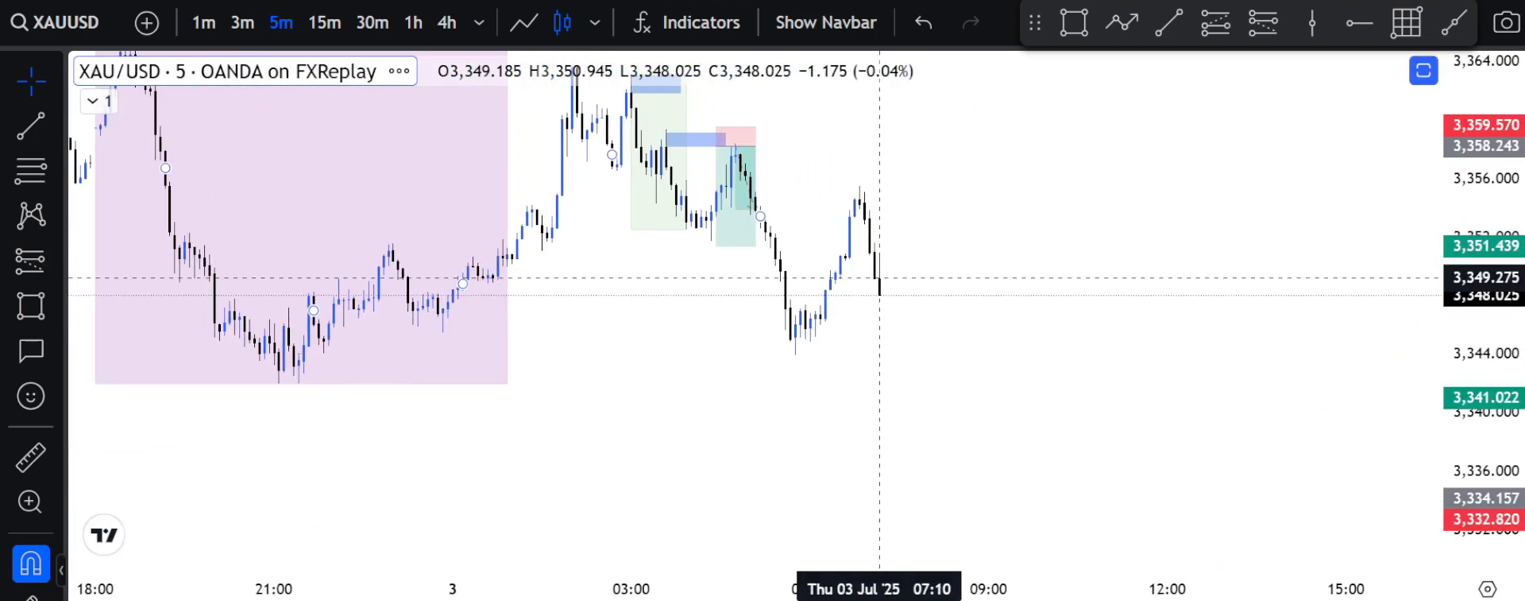
pyautogui.scroll(3, 879, 278)
pyautogui.click(204, 22)
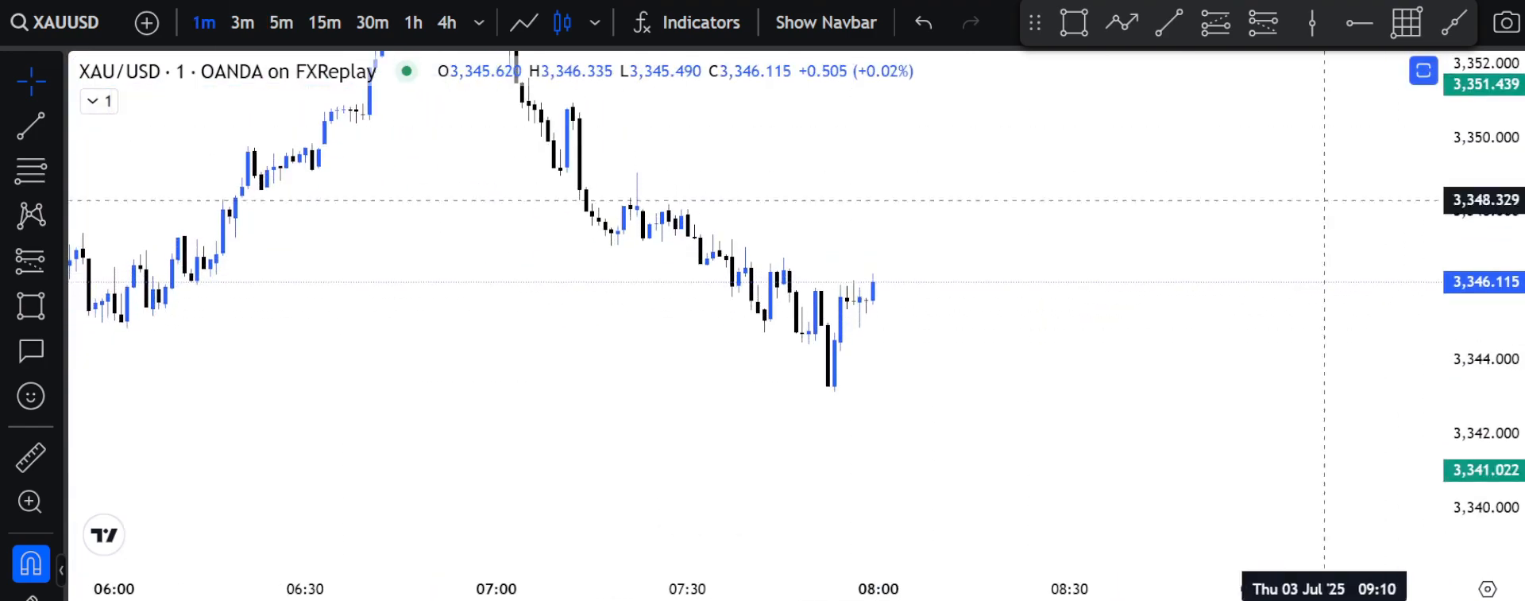
pyautogui.scroll(-3, 1261, 403)
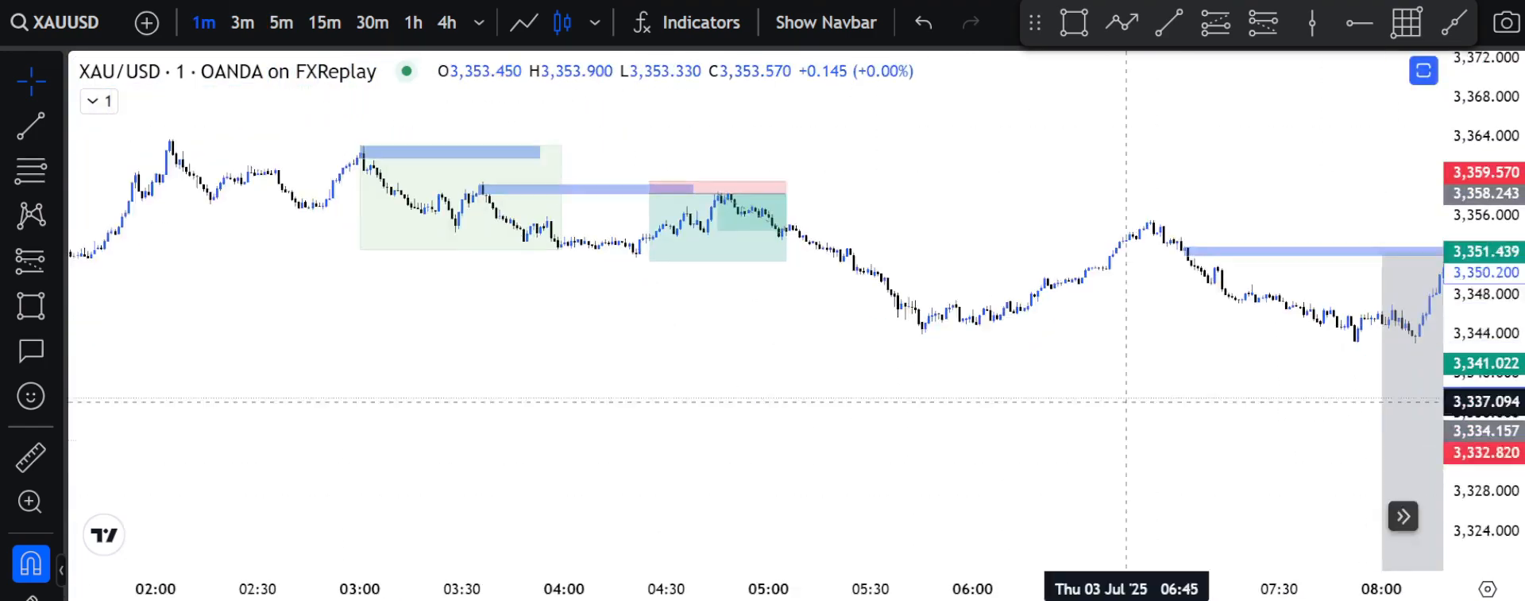
pyautogui.scroll(3, 1260, 403)
# - Advance the XAUUSD replay on the 15-minute timeframe from July 3 to the early session of July 4
pyautogui.click(325, 22)
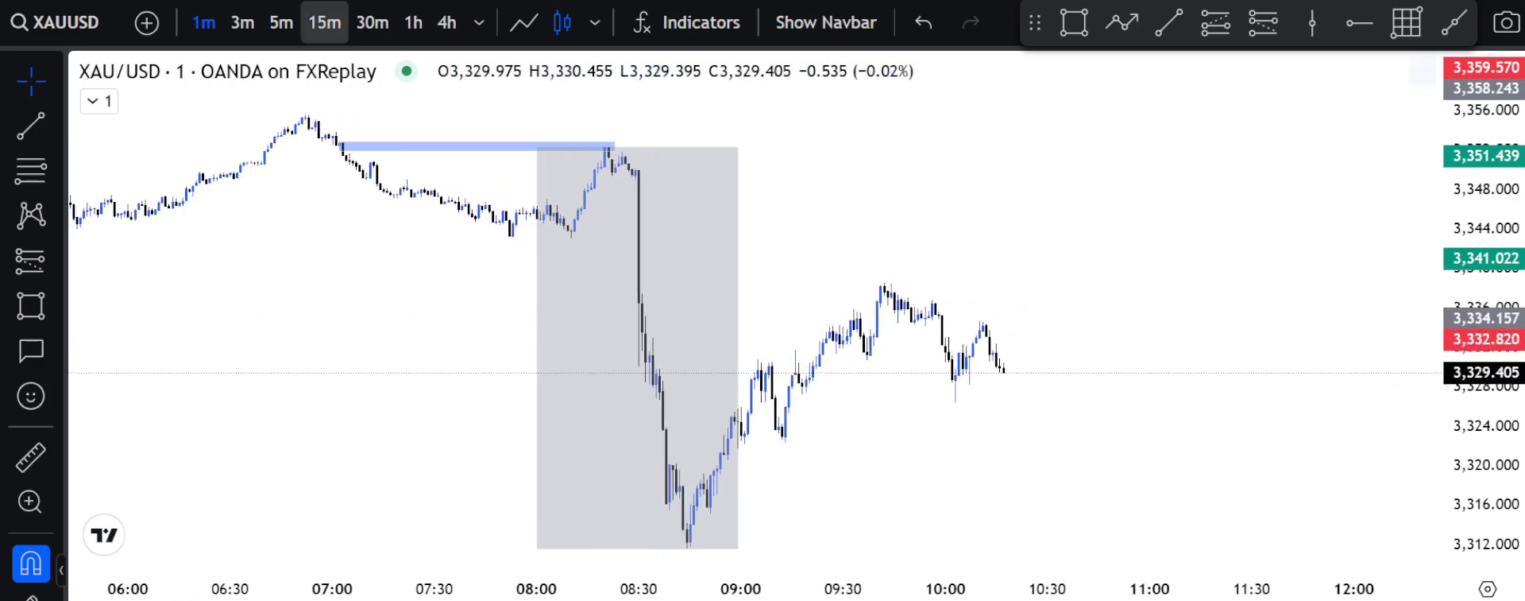
pyautogui.moveTo(1482, 318); pyautogui.dragTo(1483, 384)
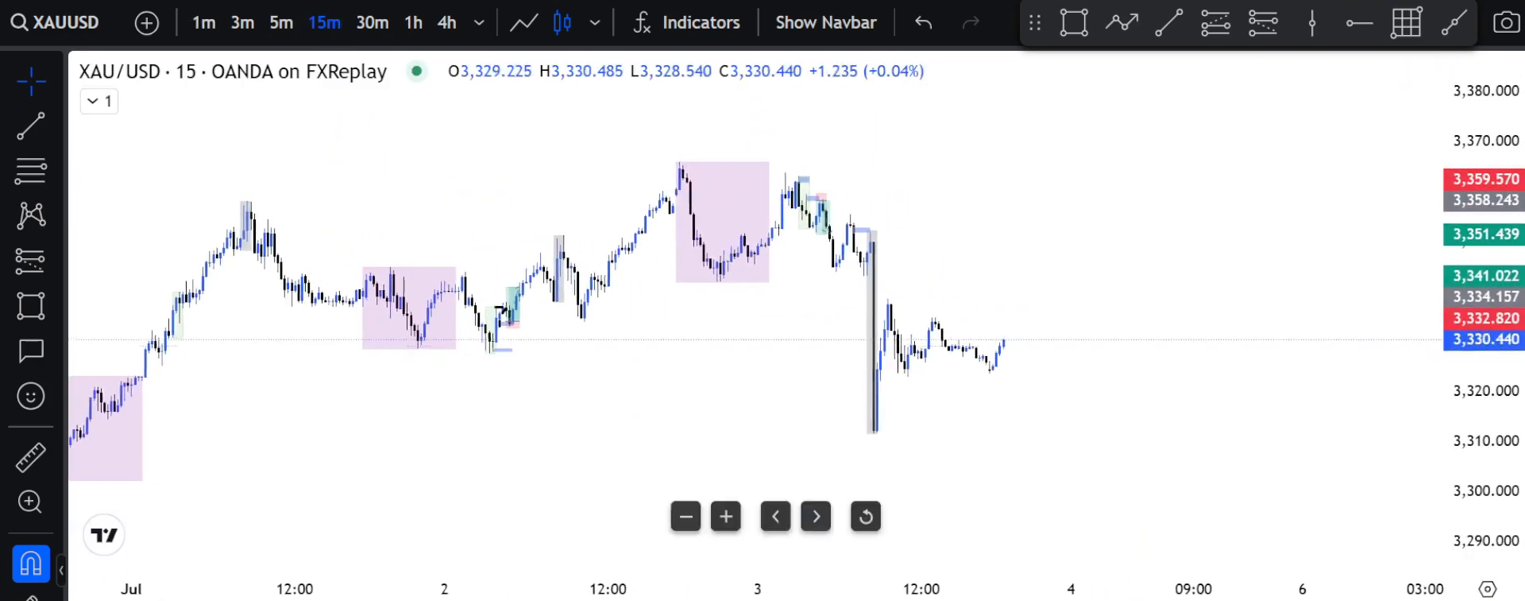
pyautogui.moveTo(1038, 589); pyautogui.dragTo(508, 589)
pyautogui.moveTo(501, 398); pyautogui.dragTo(672, 342)
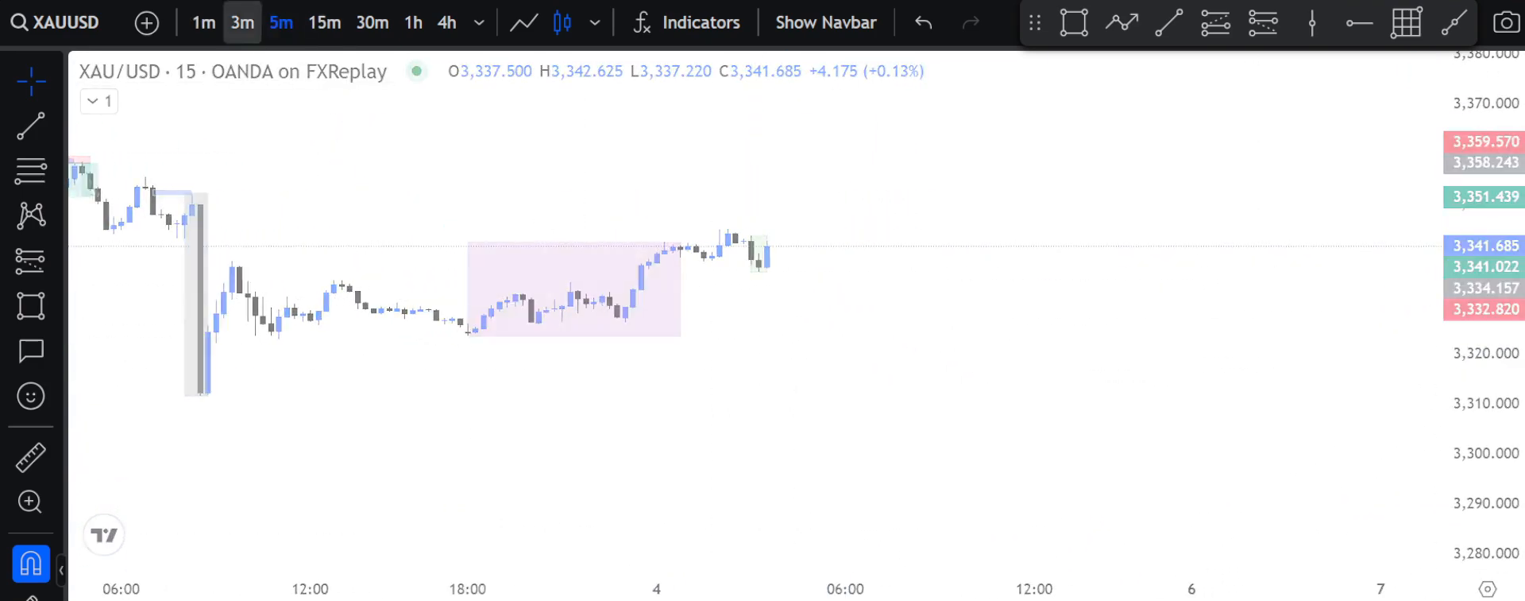
# - Show the 1-minute timeframe and draw a trend line from the 02:24 high to the high near 03:08 on July 4
pyautogui.click(204, 22)
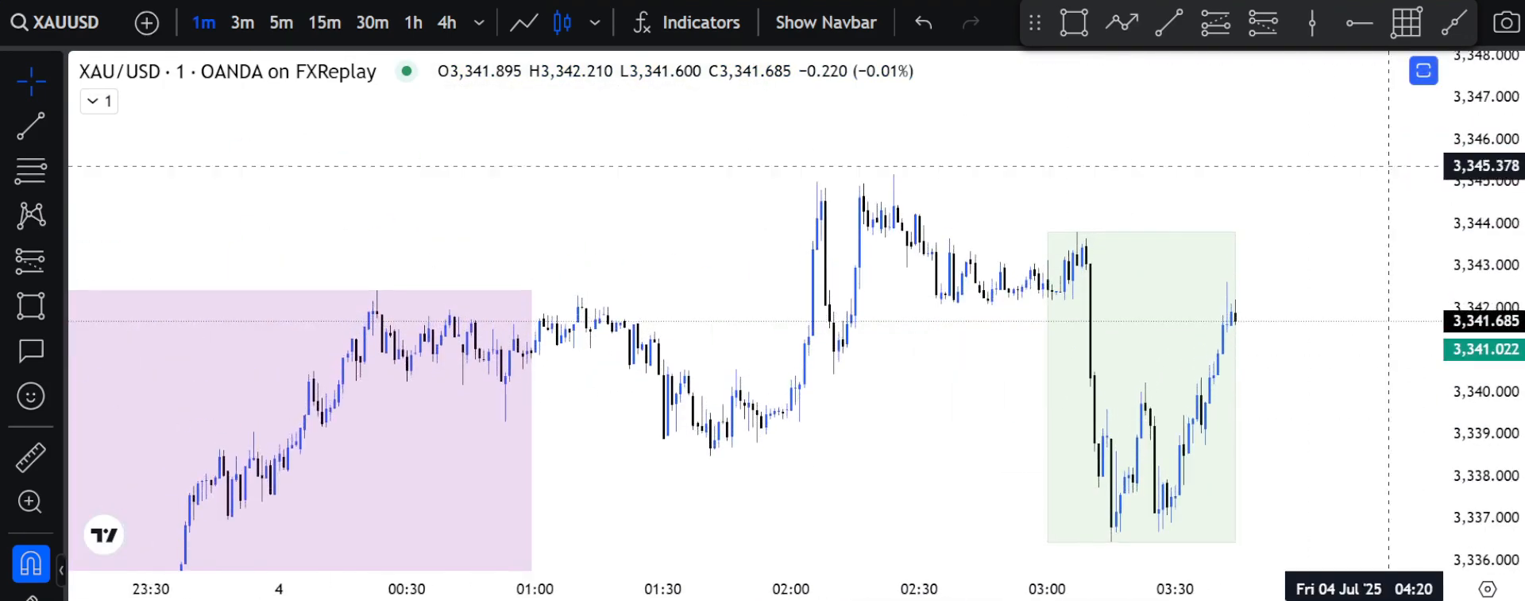
pyautogui.moveTo(1388, 166); pyautogui.dragTo(1180, 166)
pyautogui.scroll(-5, 1014, 315)
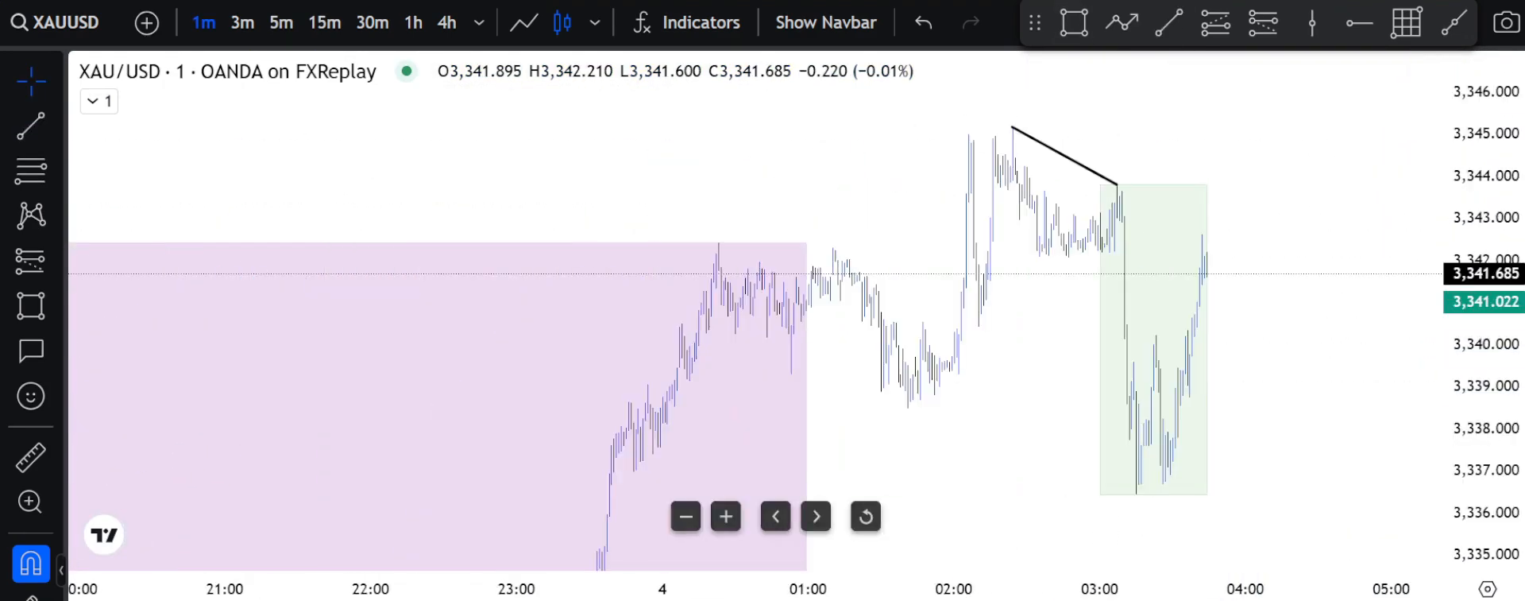
pyautogui.moveTo(473, 470); pyautogui.dragTo(563, 278)
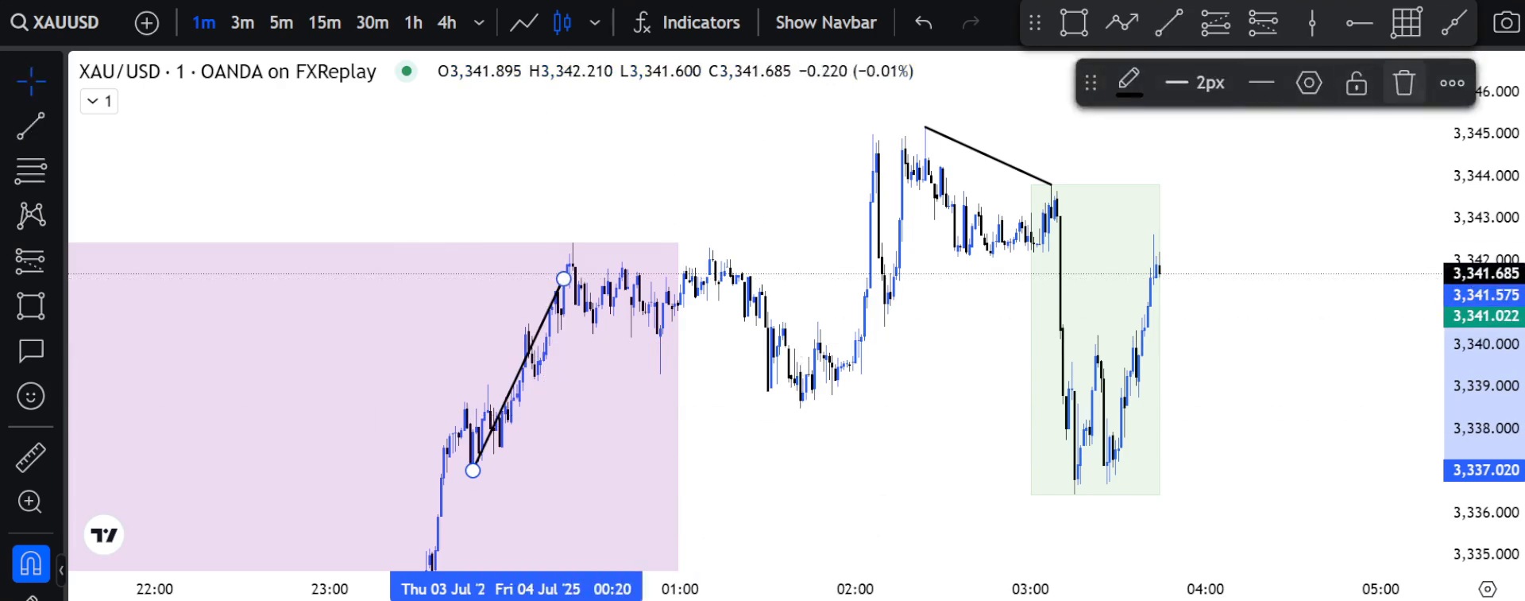
pyautogui.click(1404, 82)
pyautogui.click(1122, 23)
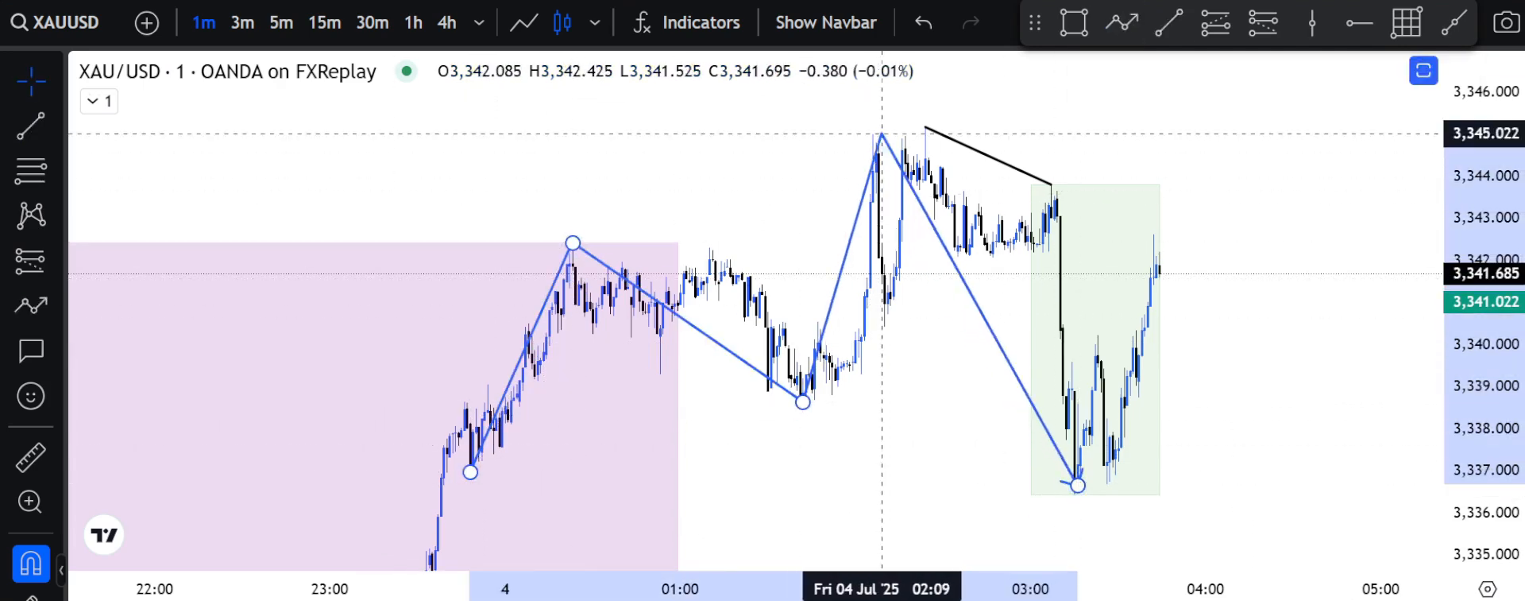
pyautogui.press('Escape')
# - Mark a zone from the 03:09 candle and place a short trade with entry 3,342.942, stop 3,345.468 and target 3,330.053
pyautogui.scroll(3, 1345, 369)
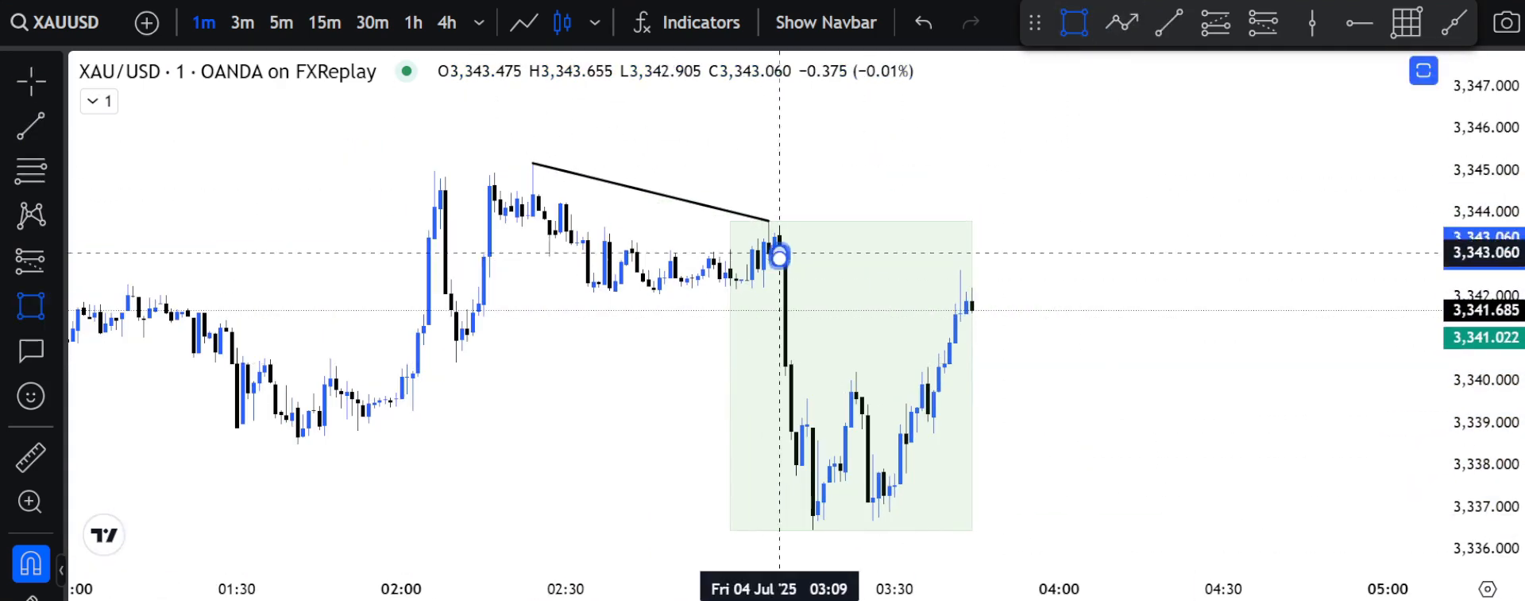
pyautogui.click(1005, 260)
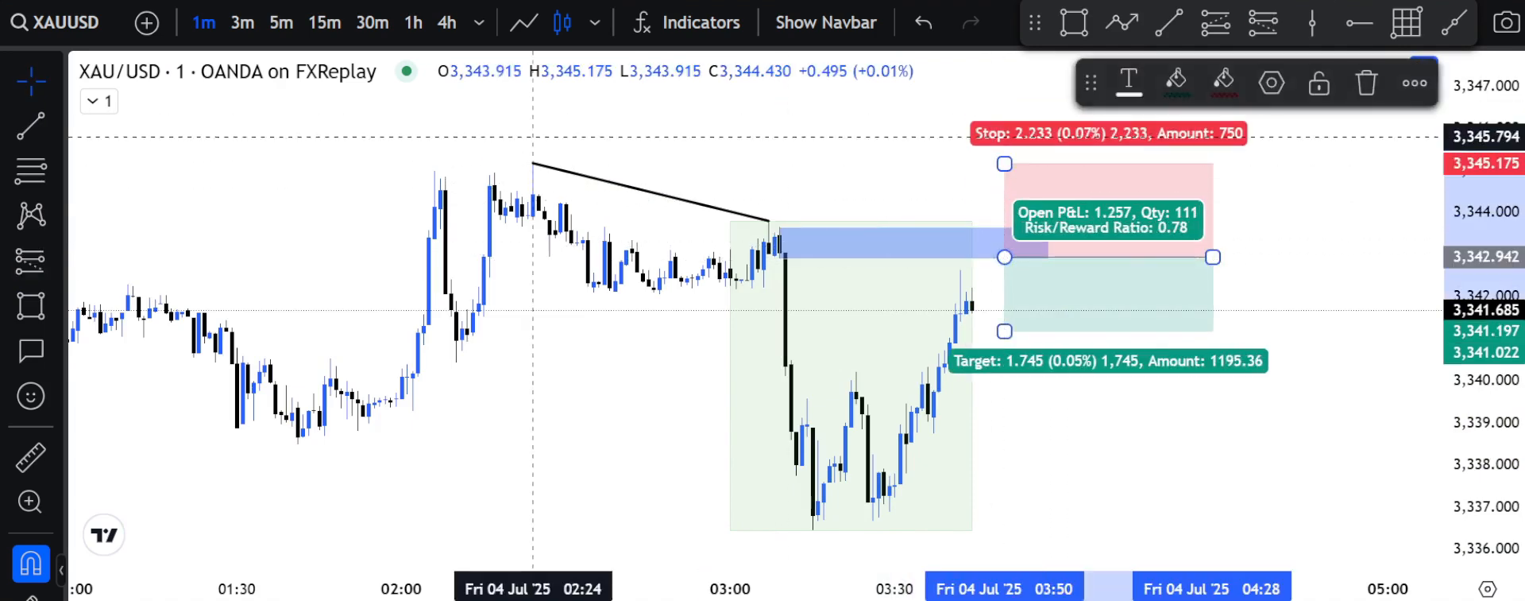
pyautogui.moveTo(1010, 148); pyautogui.dragTo(1010, 151)
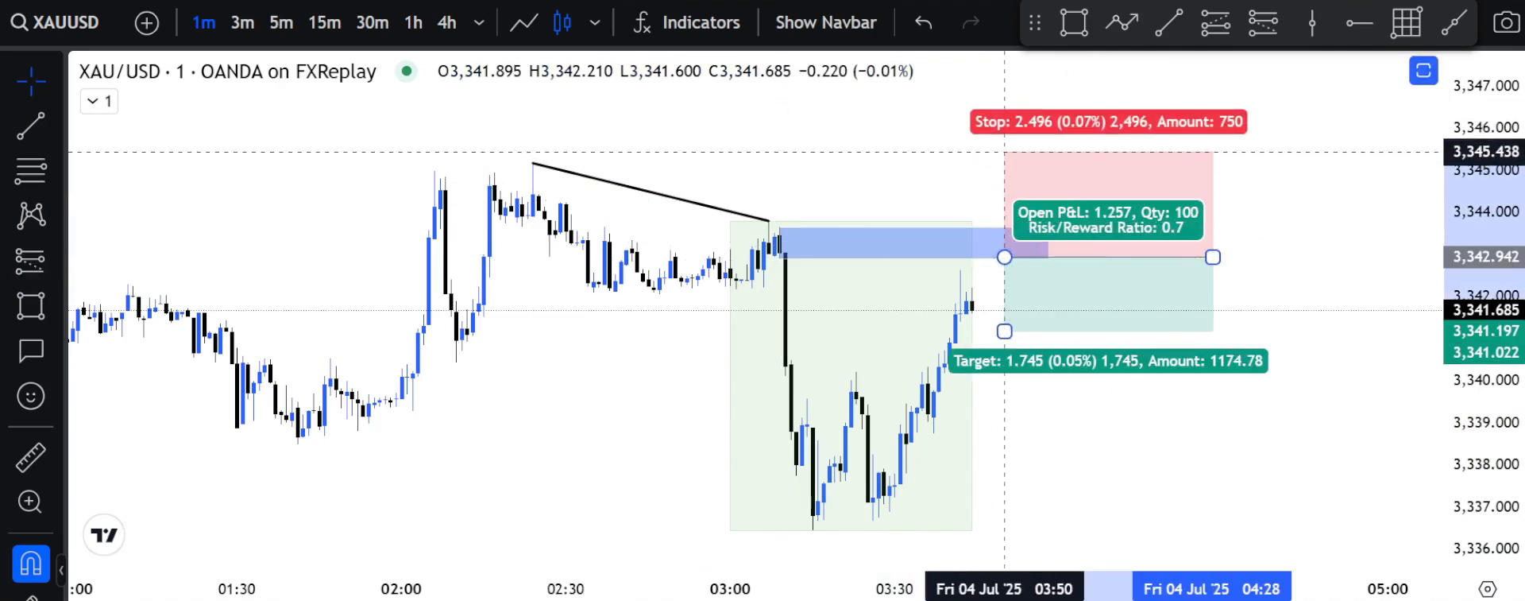
pyautogui.moveTo(1005, 331); pyautogui.dragTo(1018, 534)
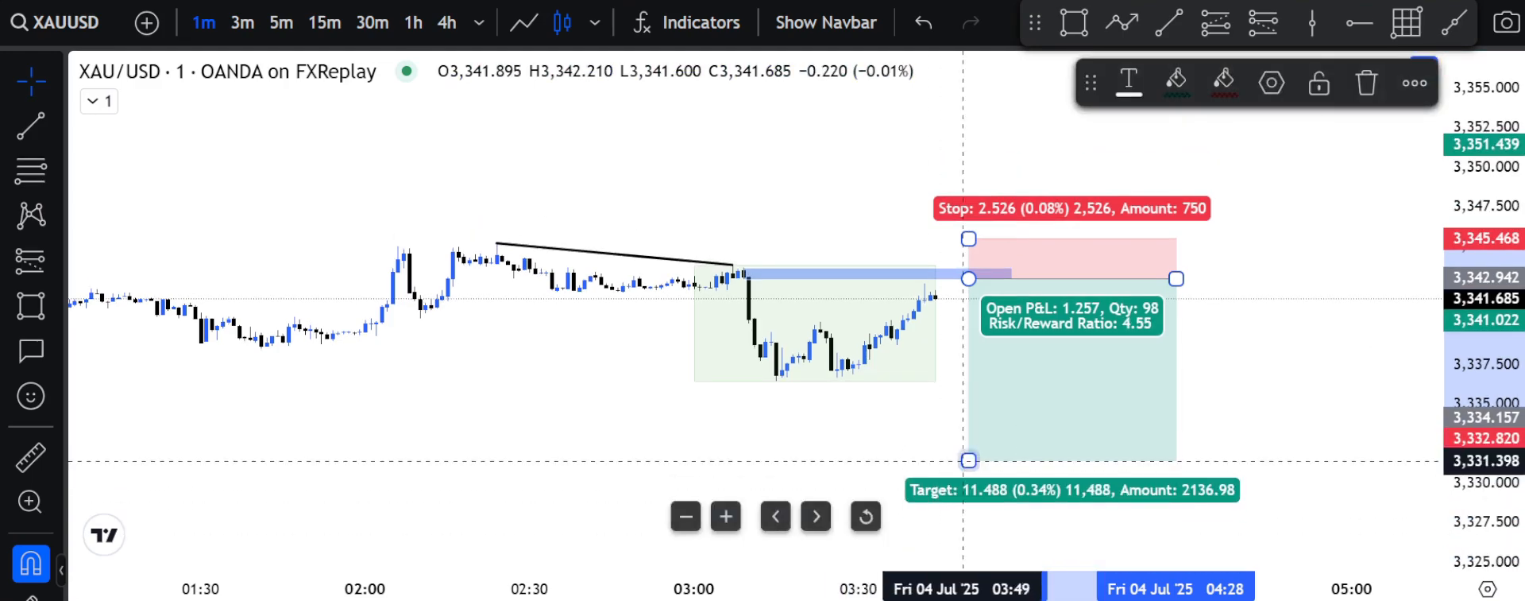
pyautogui.moveTo(1018, 448); pyautogui.dragTo(1018, 468)
pyautogui.moveTo(858, 461); pyautogui.dragTo(769, 356)
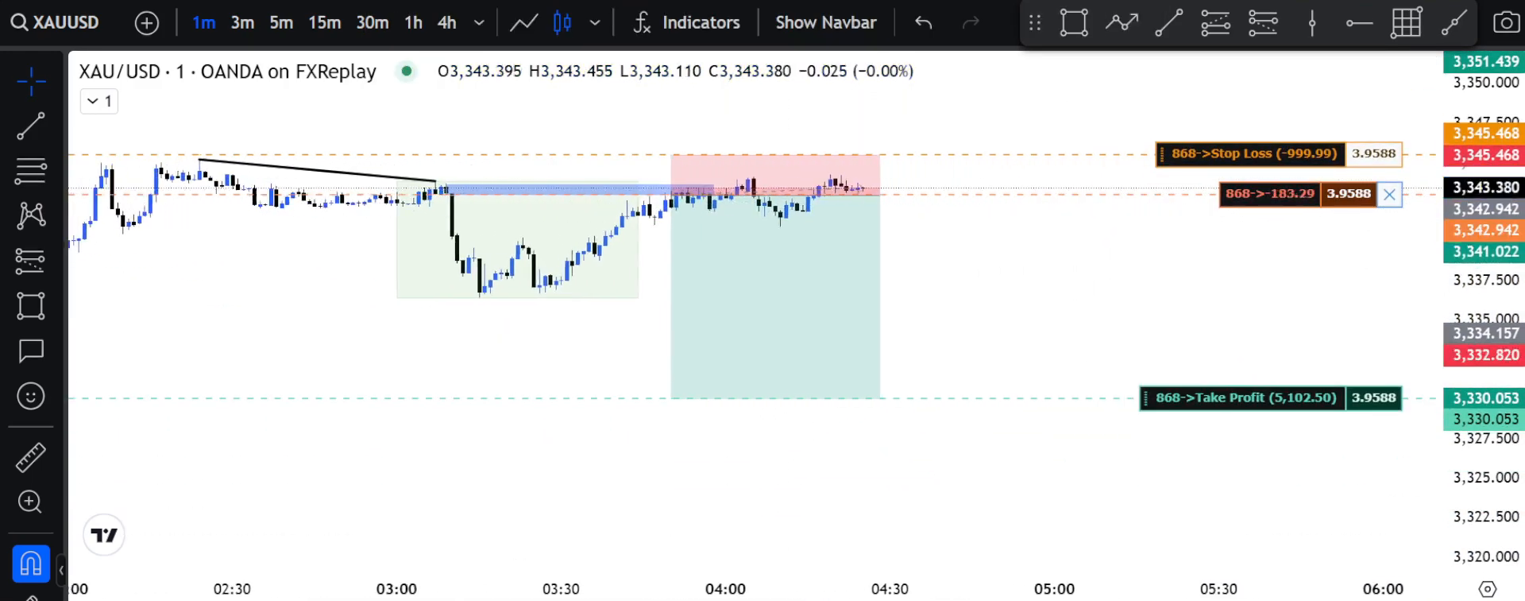
# - Replay the open July 4 short on the 5-minute and 1-minute timeframes and extend its position drawing to 06:00
pyautogui.scroll(-6, 937, 350)
pyautogui.moveTo(938, 349); pyautogui.dragTo(655, 361)
pyautogui.click(281, 22)
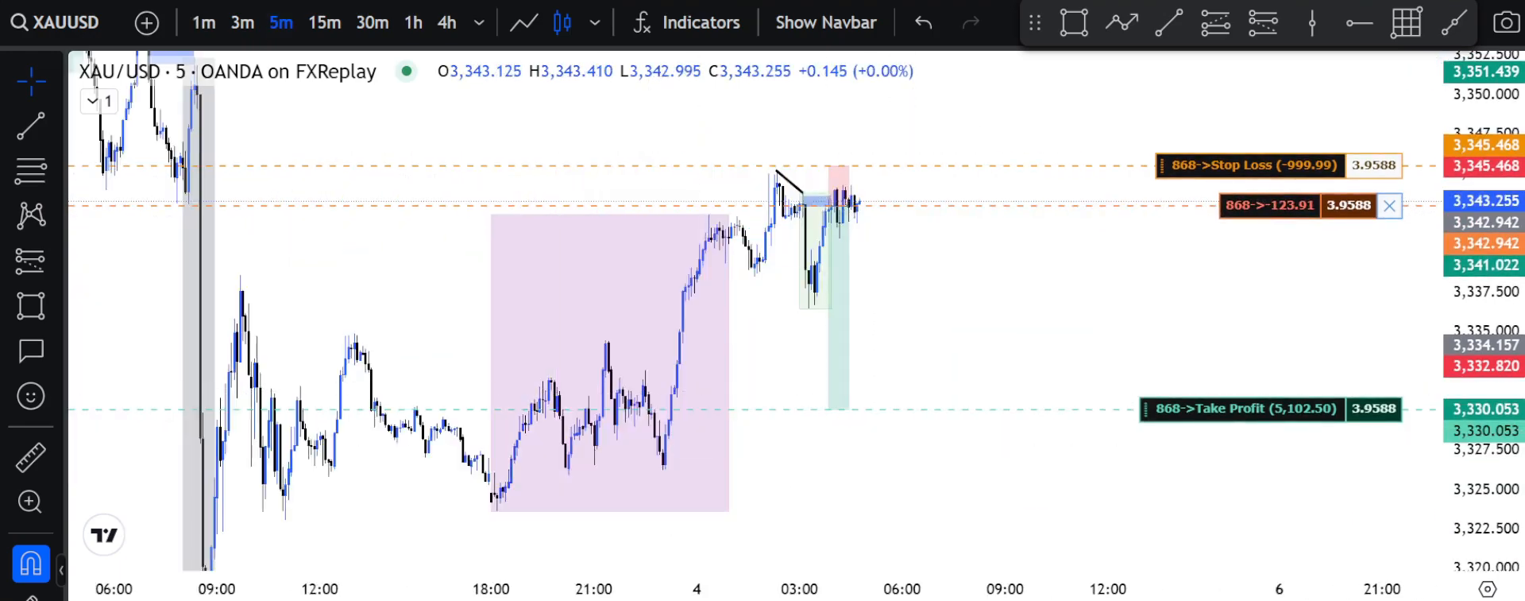
pyautogui.moveTo(817, 206); pyautogui.dragTo(868, 205)
pyautogui.click(203, 22)
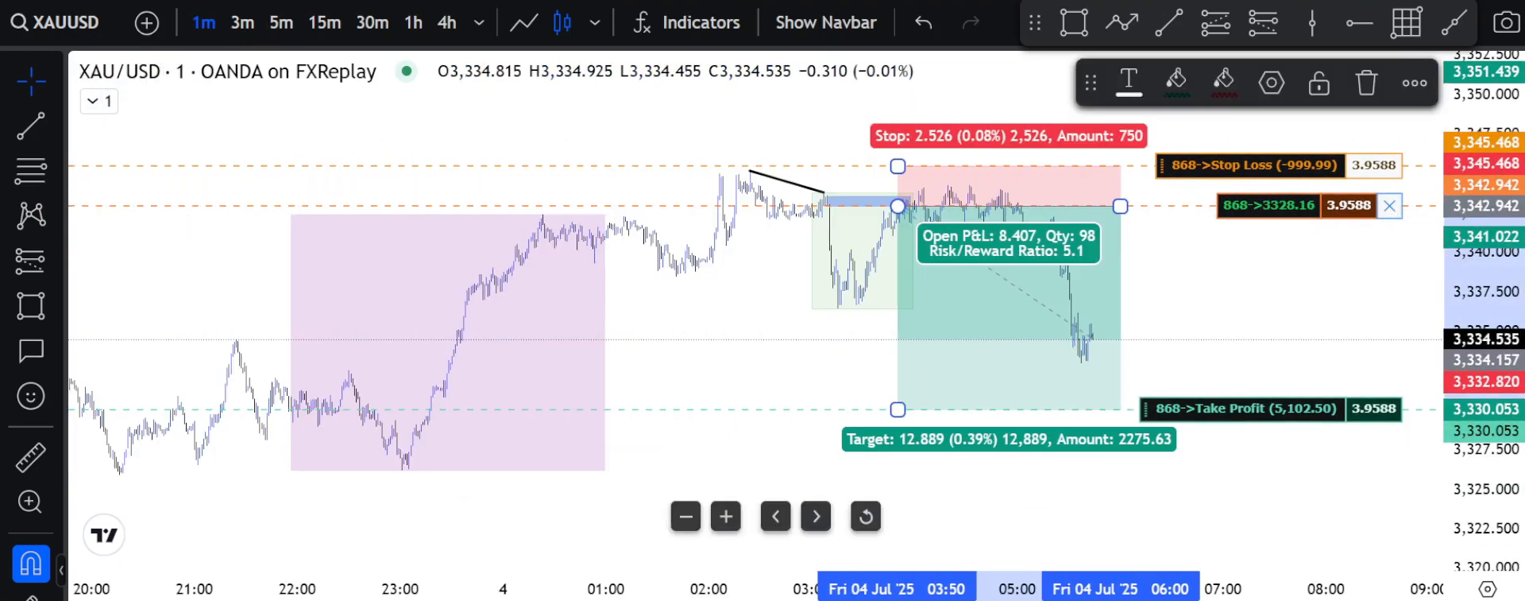
pyautogui.click(1051, 304)
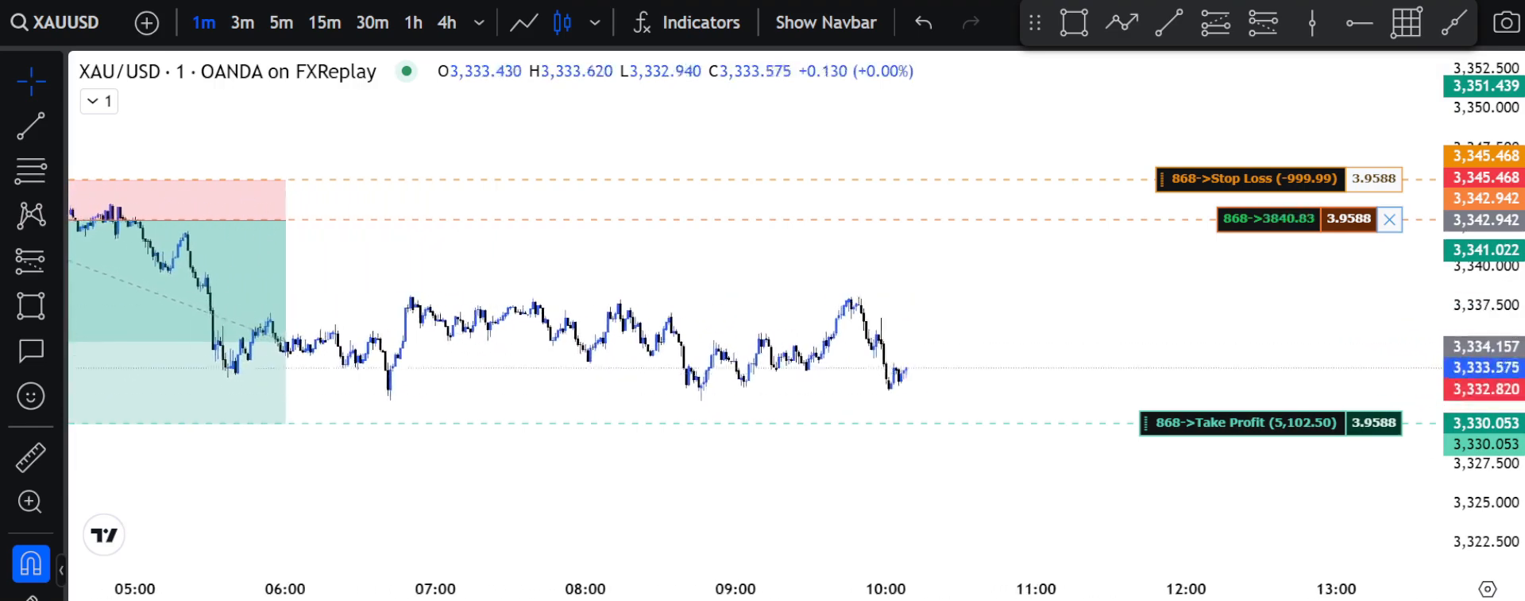
# - Advance the replay on the 5-minute timeframe to the July 6 evening session and lengthen the short position drawing
pyautogui.press('5')
pyautogui.press('Return')
pyautogui.click(967, 244)
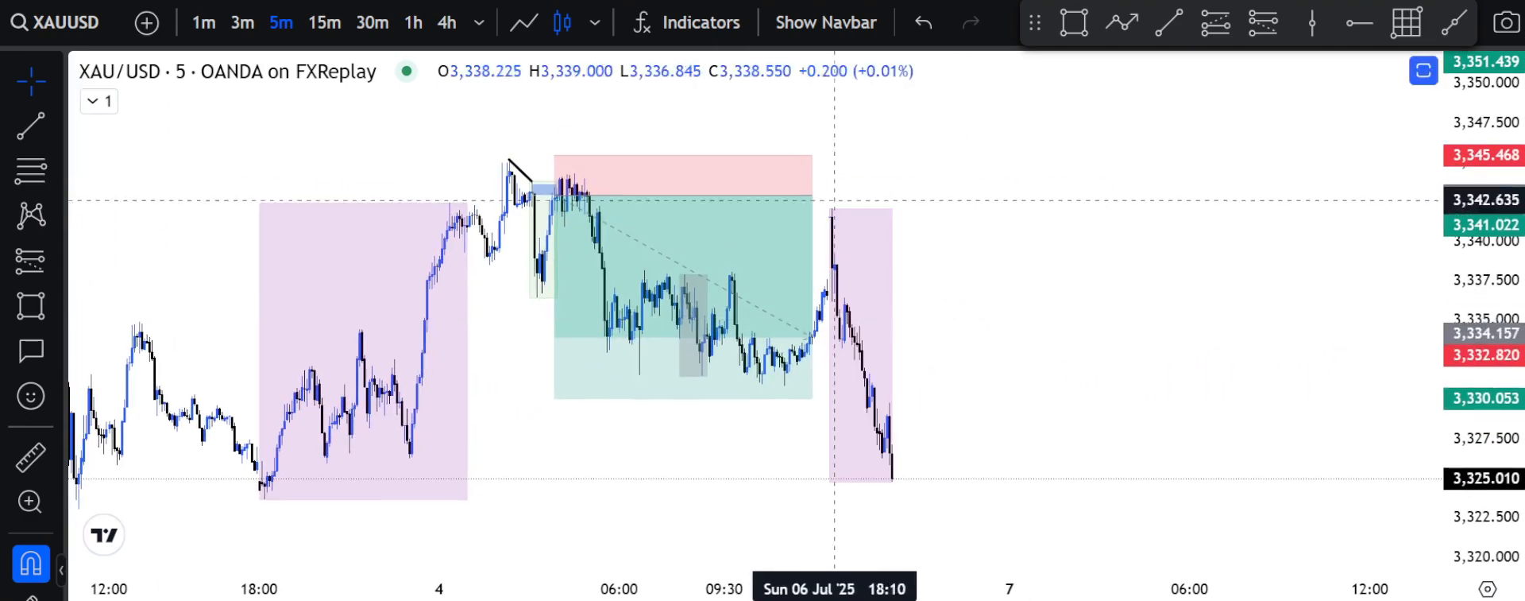
# - Extend the short position to the July 6 target hit on the 1-minute timeframe and copy the chart image to the clipboard
pyautogui.press('1')
pyautogui.press('Return')
pyautogui.click(1506, 22)
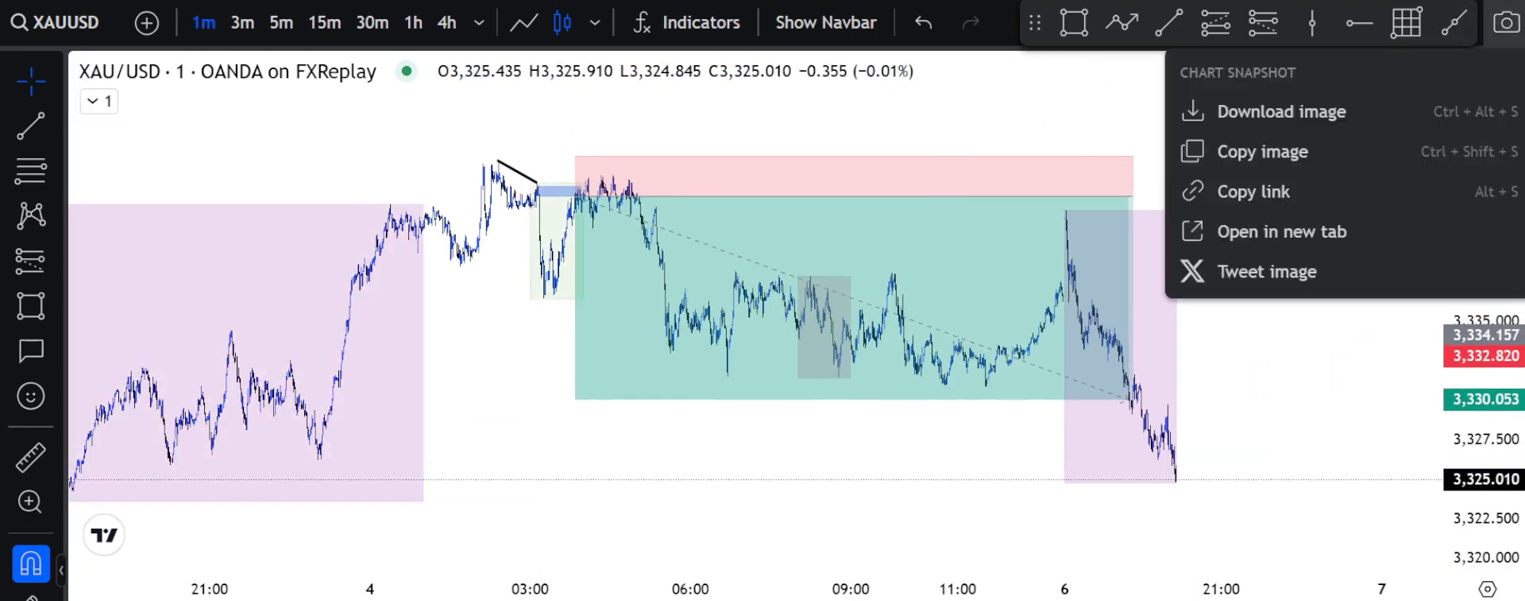
pyautogui.click(1263, 152)
# - Switch to the journal and add a third XAUUSD entry with tags X POI, IMB, CHOCH and Buld up B4 POI, and FOMO as emotion
pyautogui.hotkey('alt', 'Tab')
pyautogui.click(141, 487)
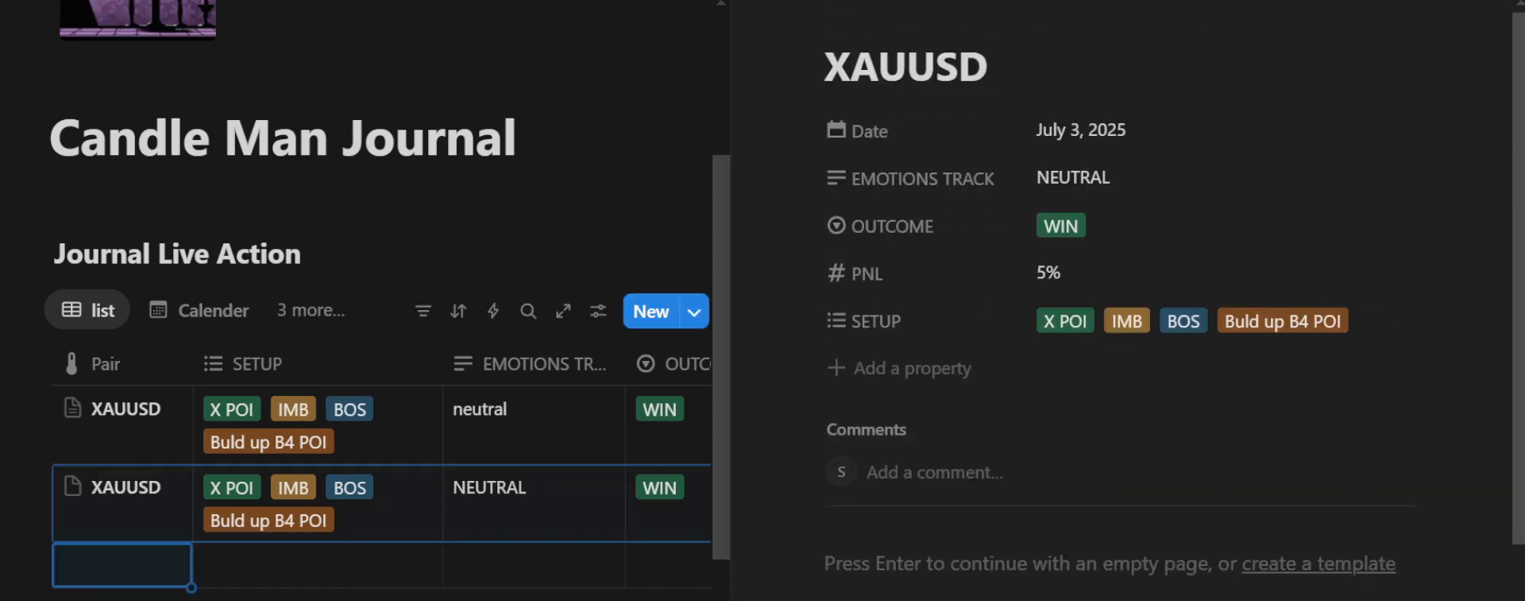
pyautogui.click(759, 5)
pyautogui.scroll(-3, 143, 350)
pyautogui.click(145, 352)
pyautogui.click(759, 4)
pyautogui.click(119, 352)
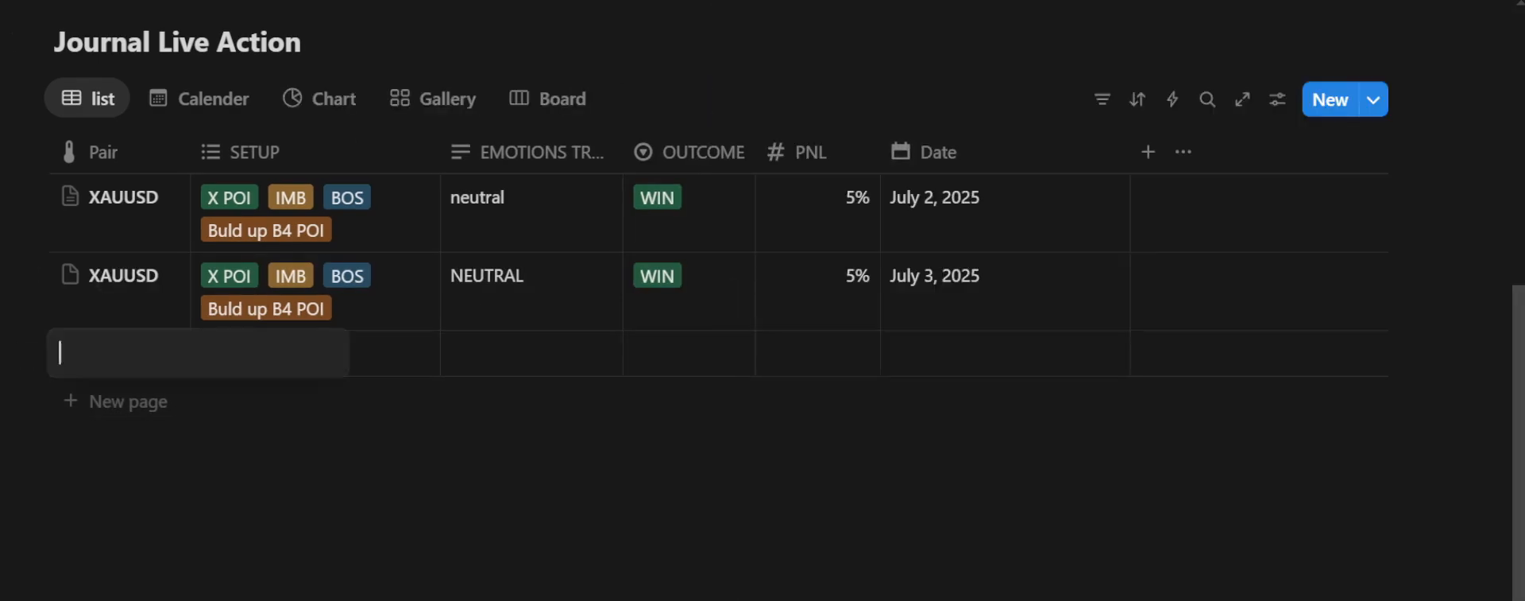
pyautogui.click(314, 354)
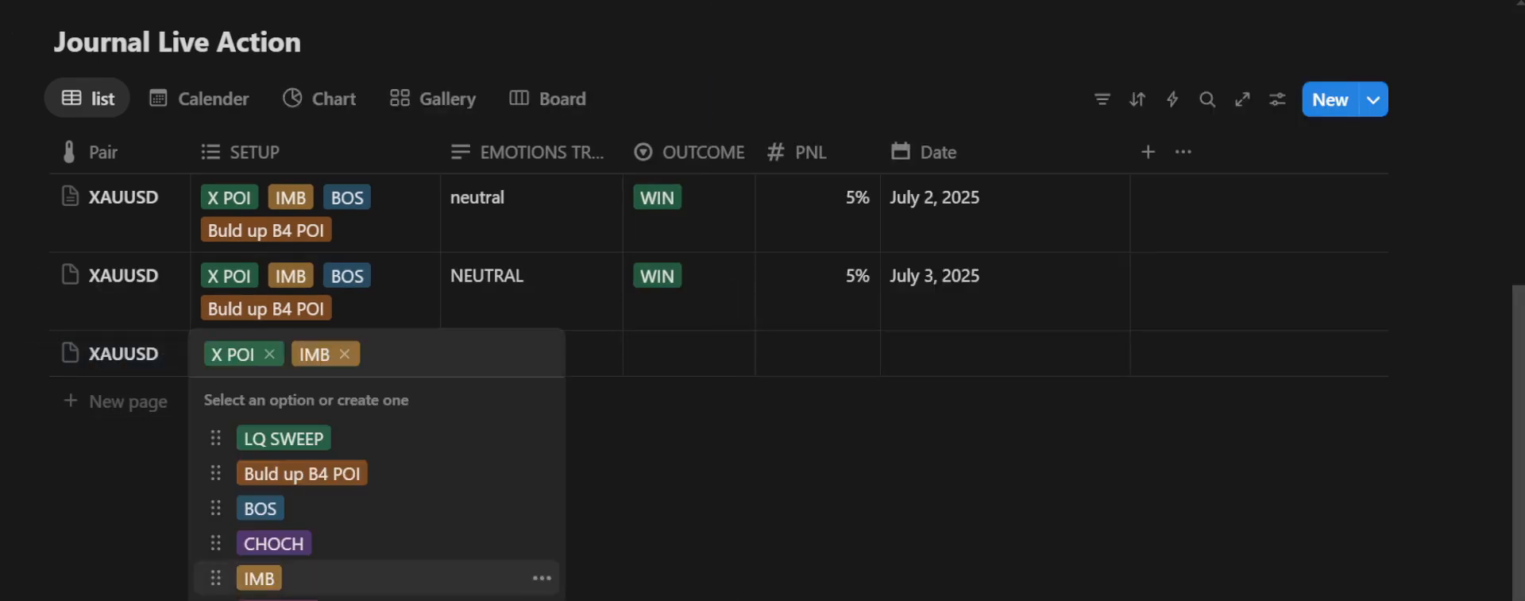
pyautogui.click(301, 473)
pyautogui.press('Escape')
# - Set the third entry's outcome to WIN, PNL to 5% and date to July 4, 2025
pyautogui.click(688, 365)
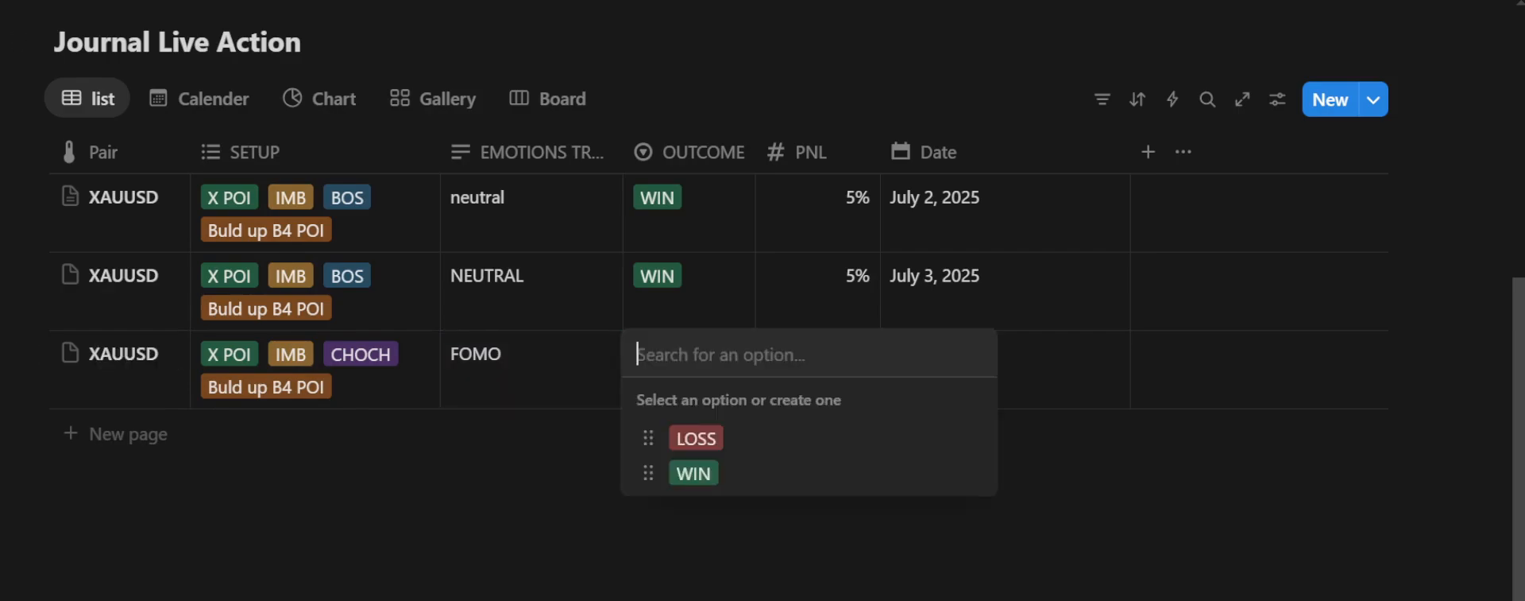
pyautogui.click(696, 473)
pyautogui.click(818, 357)
pyautogui.click(718, 594)
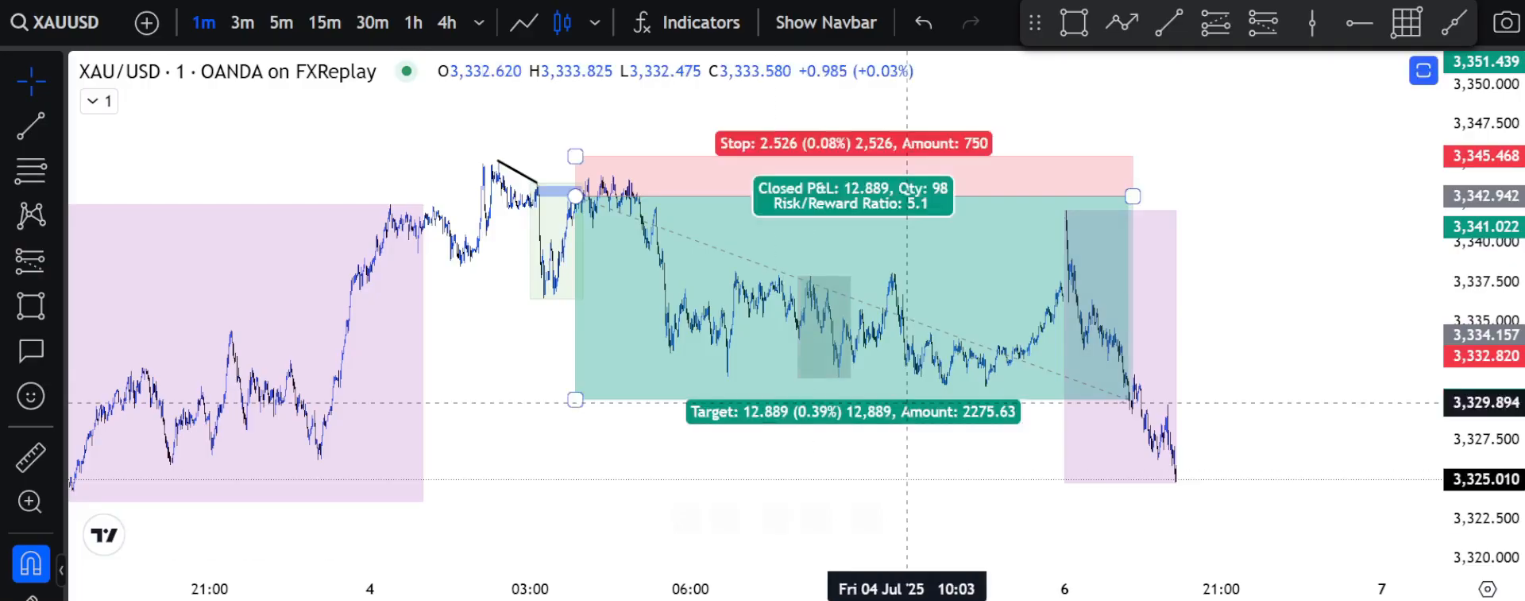
pyautogui.click(916, 594)
pyautogui.click(938, 362)
pyautogui.click(1114, 255)
pyautogui.press('Escape')
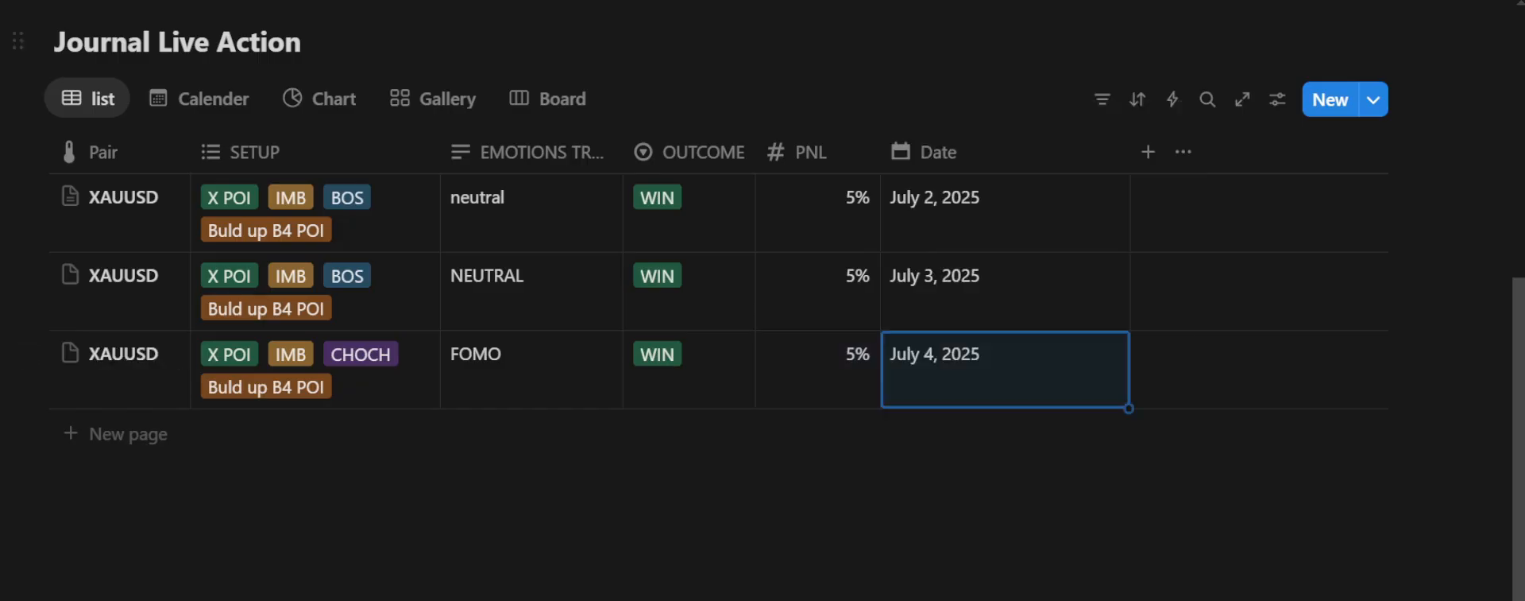
# - Paste the copied chart image into the July 4 entry's page and close the page
pyautogui.click(159, 354)
pyautogui.scroll(-3, 1120, 317)
pyautogui.press('Escape')
# - Return to the replay chart, frame the July 3 short trade and copy its chart image to the clipboard
pyautogui.click(717, 594)
pyautogui.scroll(15, 1046, 353)
pyautogui.moveTo(612, 133); pyautogui.dragTo(1147, 411)
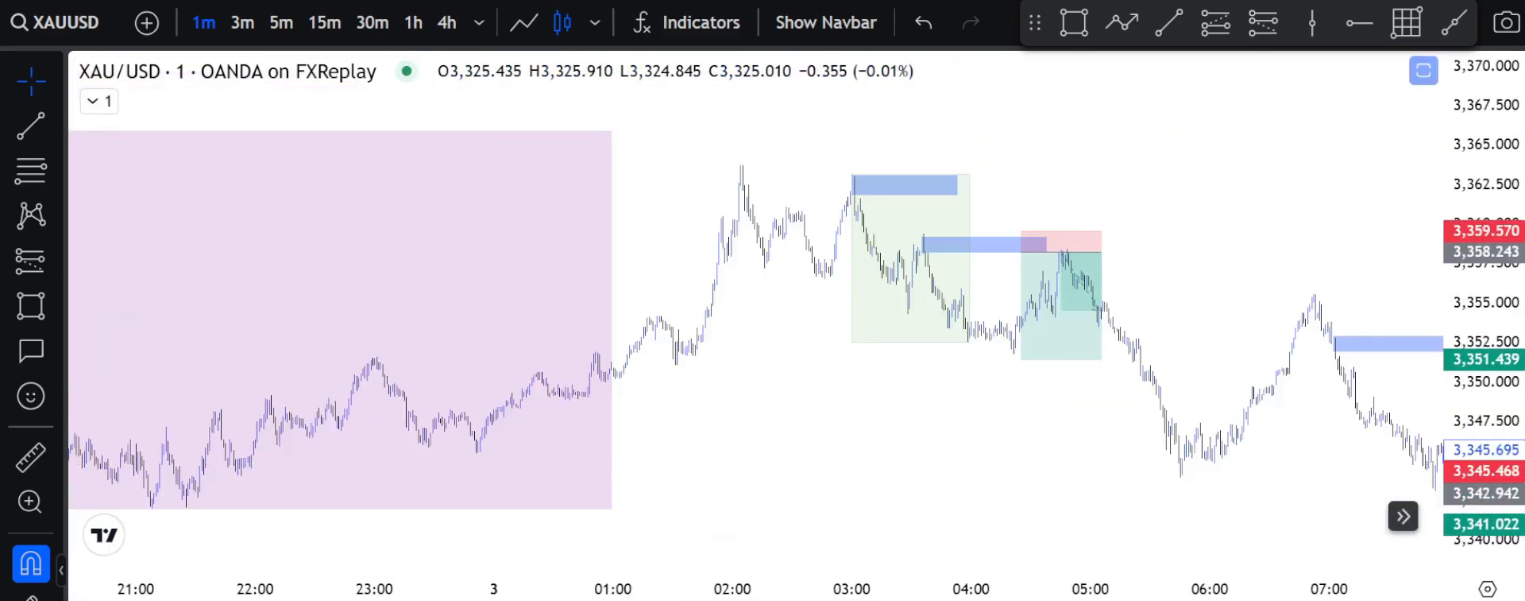
pyautogui.moveTo(1479, 433); pyautogui.dragTo(1479, 199)
pyautogui.click(1020, 212)
pyautogui.hotkey('ctrl', 'shift', 's')
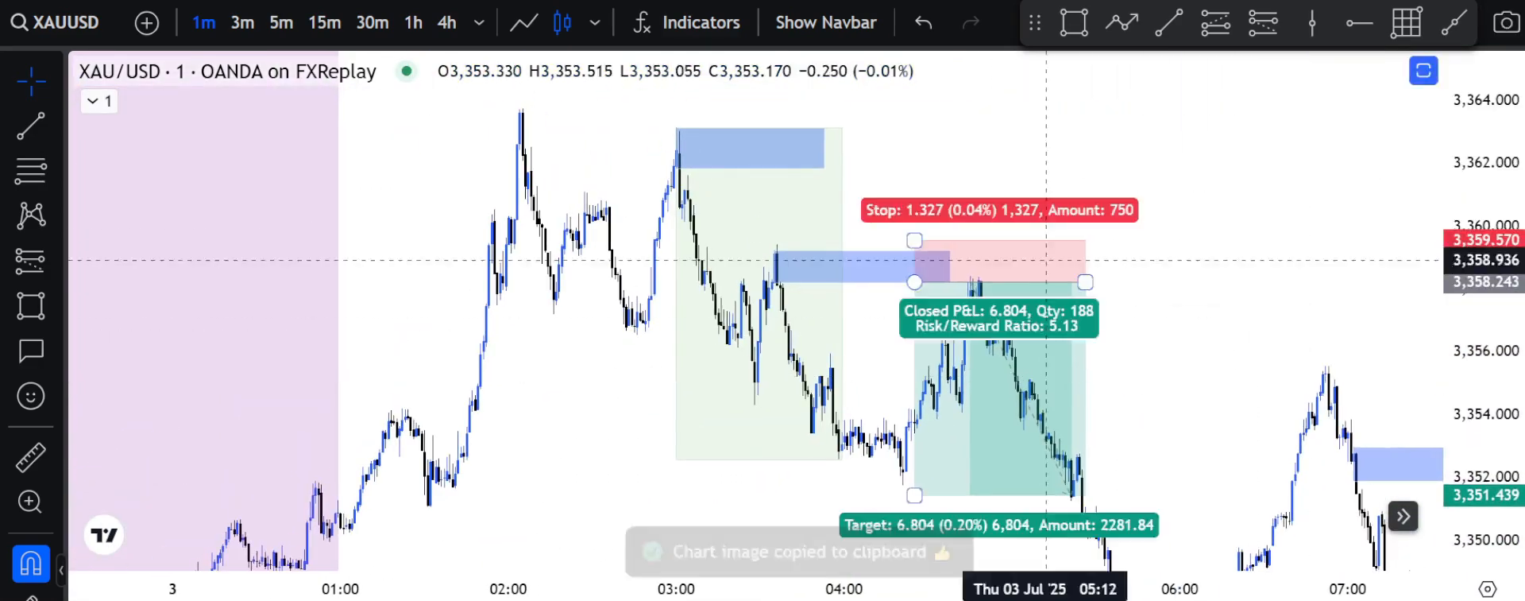
# - Paste the copied chart image into the July 3 journal entry's page, close it and start a new blank entry
pyautogui.hotkey('alt', 'Tab')
pyautogui.click(159, 275)
pyautogui.hotkey('ctrl', 'v')
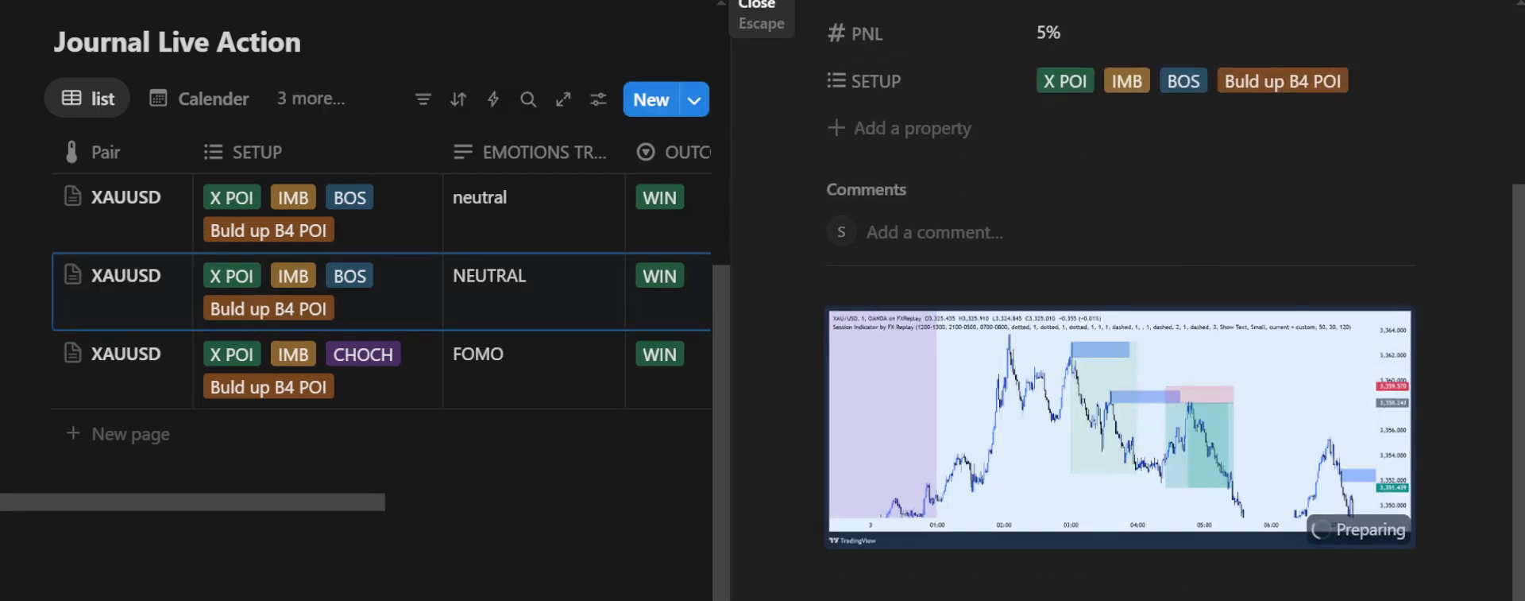
pyautogui.press('Escape')
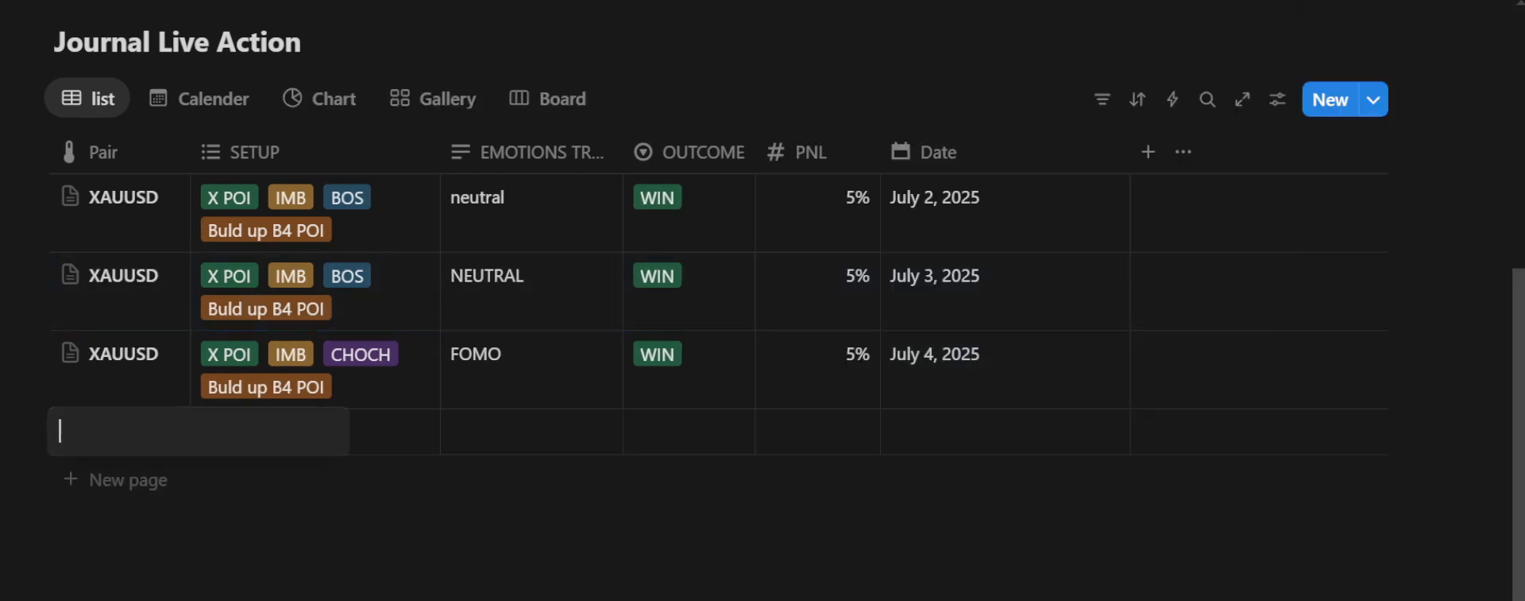
# - Switch to the replay chart and set it to the 15-minute timeframe to frame the price action leading into July 7, 2025
pyautogui.hotkey('alt', 'Tab')
pyautogui.moveTo(1068, 533); pyautogui.dragTo(668, 159)
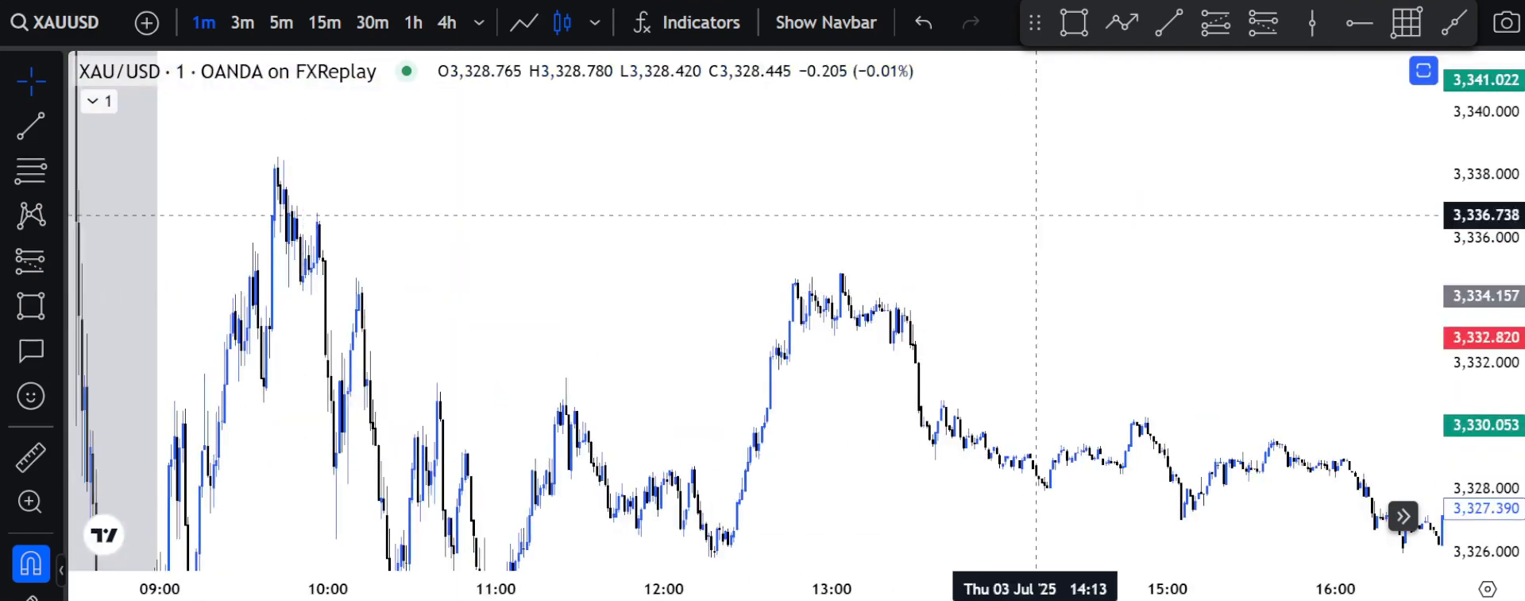
pyautogui.moveTo(1192, 493); pyautogui.dragTo(320, 408)
pyautogui.moveTo(1383, 223); pyautogui.dragTo(437, 397)
pyautogui.click(324, 22)
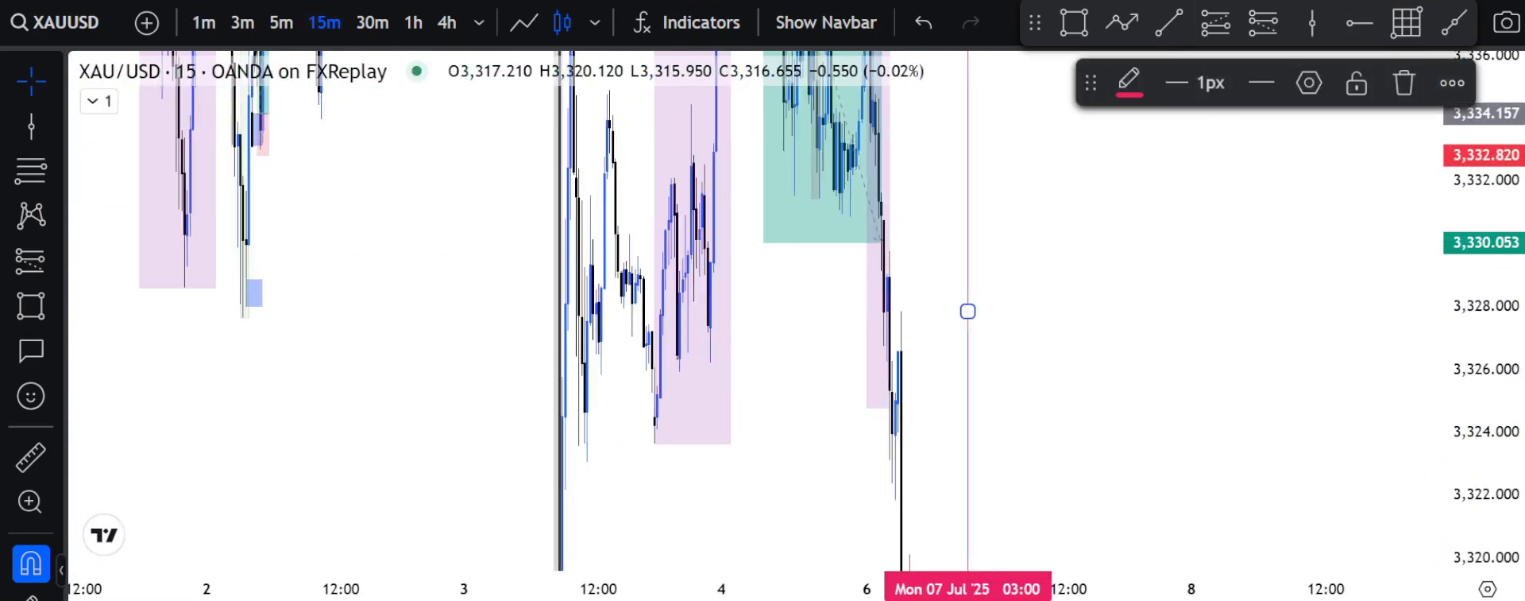
pyautogui.moveTo(1484, 175); pyautogui.dragTo(1484, 501)
pyautogui.moveTo(1123, 450); pyautogui.dragTo(1107, 360)
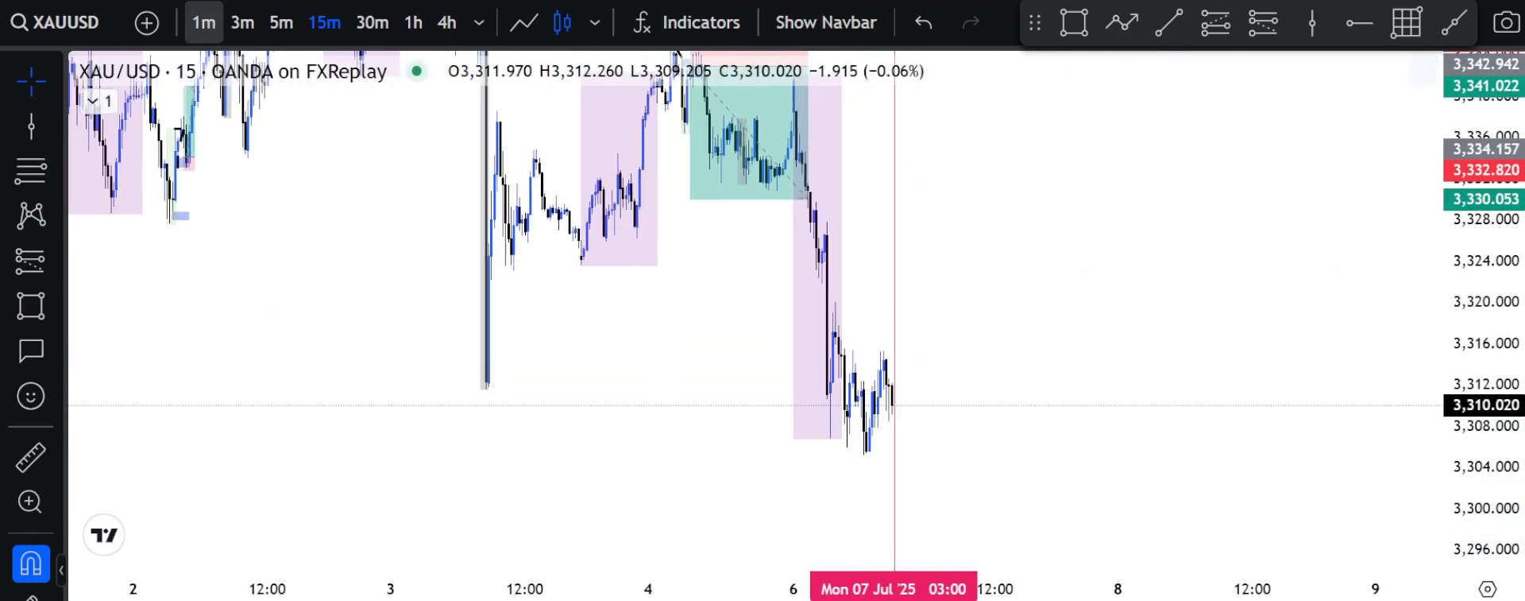
# - Change the chart to the 1-minute timeframe and replay the July 7 session from 03:00 to about 03:48
pyautogui.press('1')
pyautogui.press('Return')
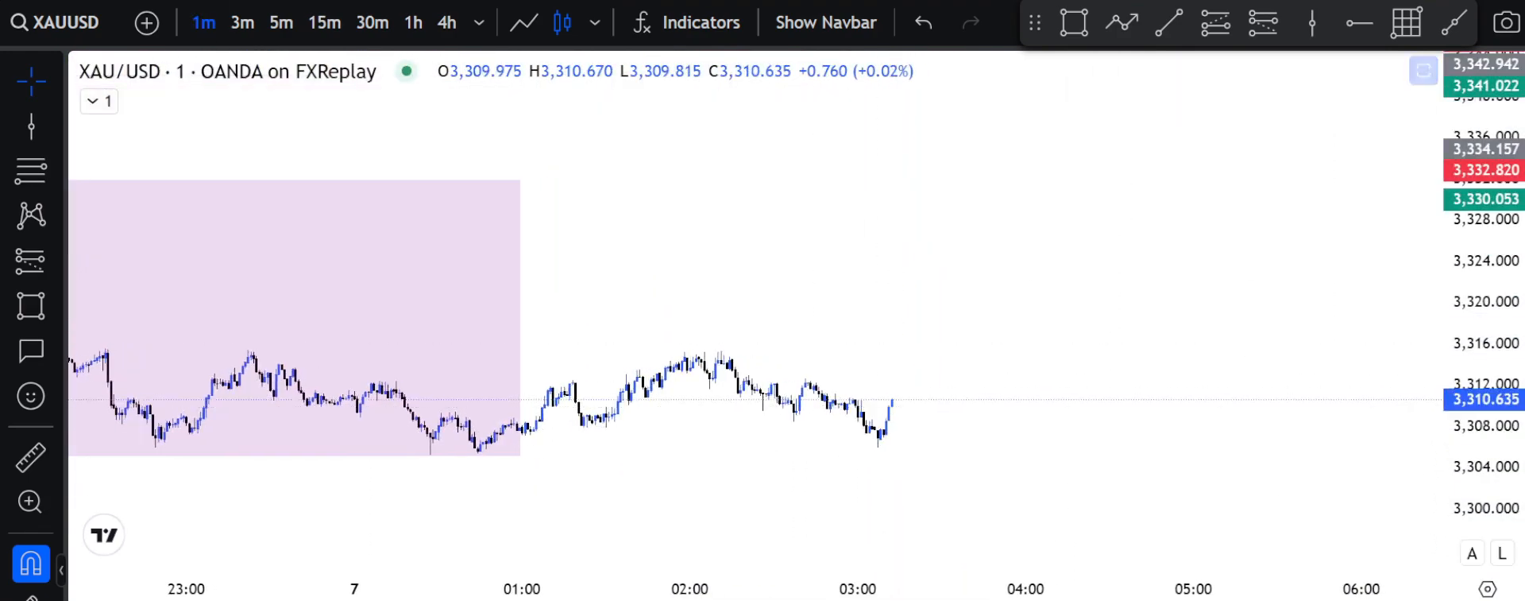
pyautogui.moveTo(1484, 445); pyautogui.dragTo(1484, 263)
pyautogui.moveTo(1057, 397); pyautogui.dragTo(1088, 207)
pyautogui.click(1074, 23)
pyautogui.moveTo(888, 336); pyautogui.dragTo(922, 464)
pyautogui.moveTo(1080, 265); pyautogui.dragTo(1121, 292)
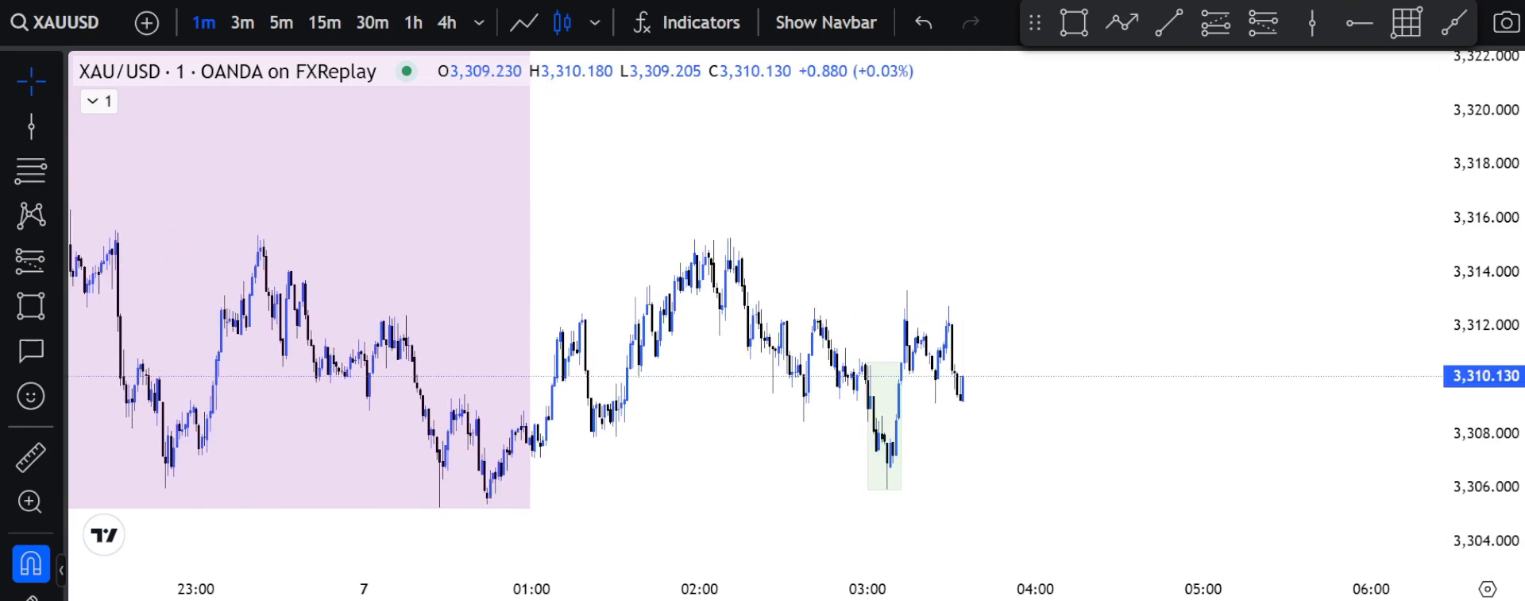
pyautogui.scroll(-2, 988, 564)
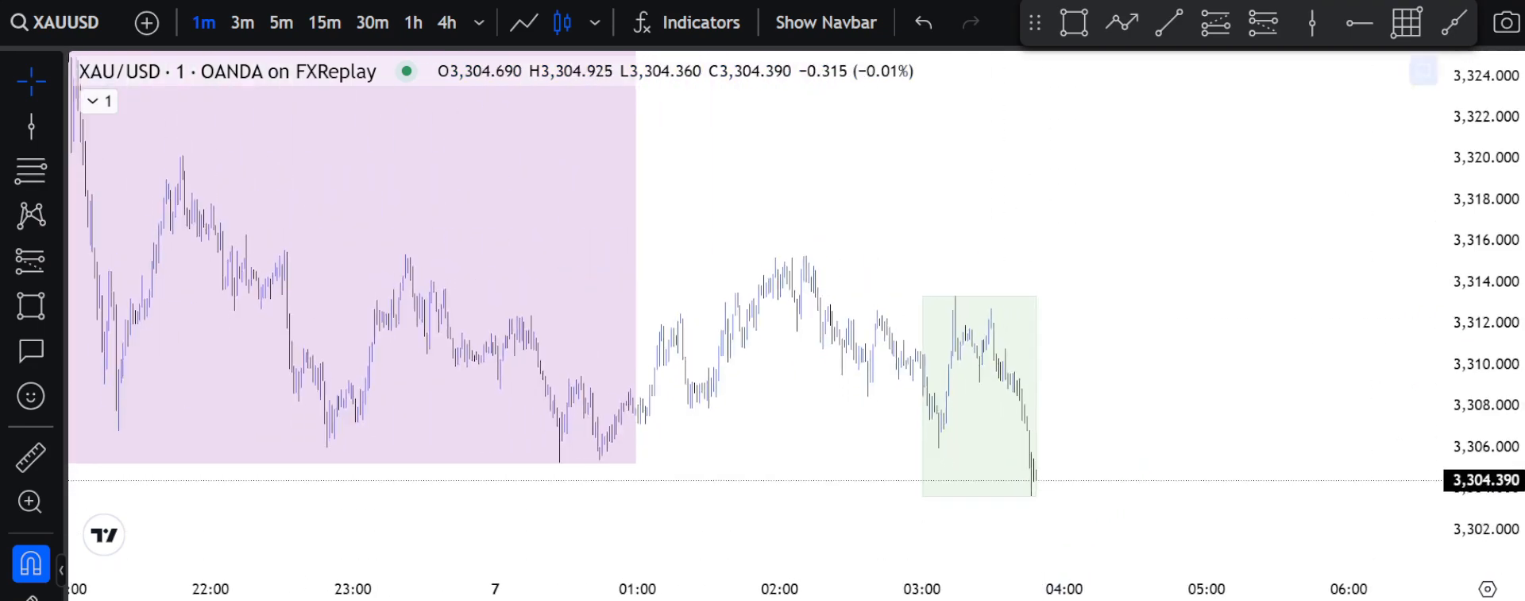
pyautogui.scroll(2, 1022, 535)
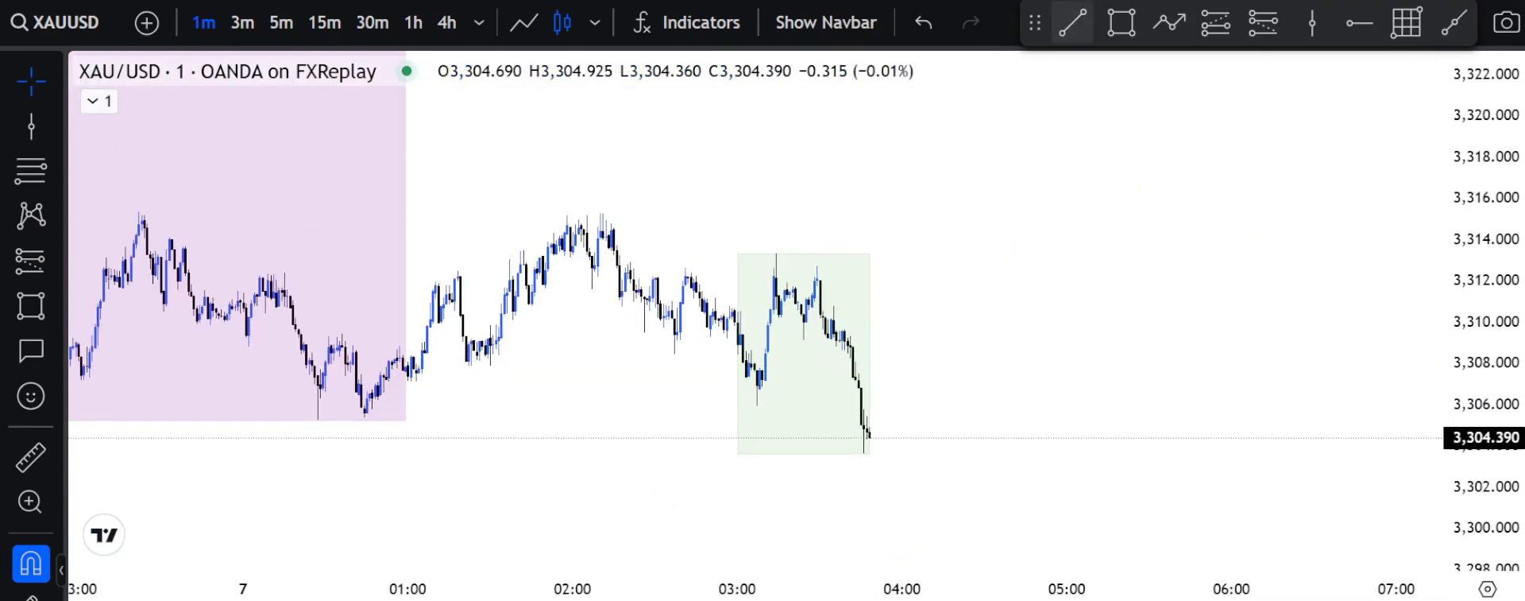
# - Draw a line marking the break of the low just after 03:00 and a supply zone rectangle from the 03:30 high
pyautogui.moveTo(757, 405); pyautogui.dragTo(862, 405)
pyautogui.hotkey('alt', 'shift', 'r')
pyautogui.moveTo(821, 272); pyautogui.dragTo(1069, 269)
# - Place a short trade from the supply zone with entry 3,311.743, stop loss 3,313.335 and take profit 3,303.667
pyautogui.click(949, 269)
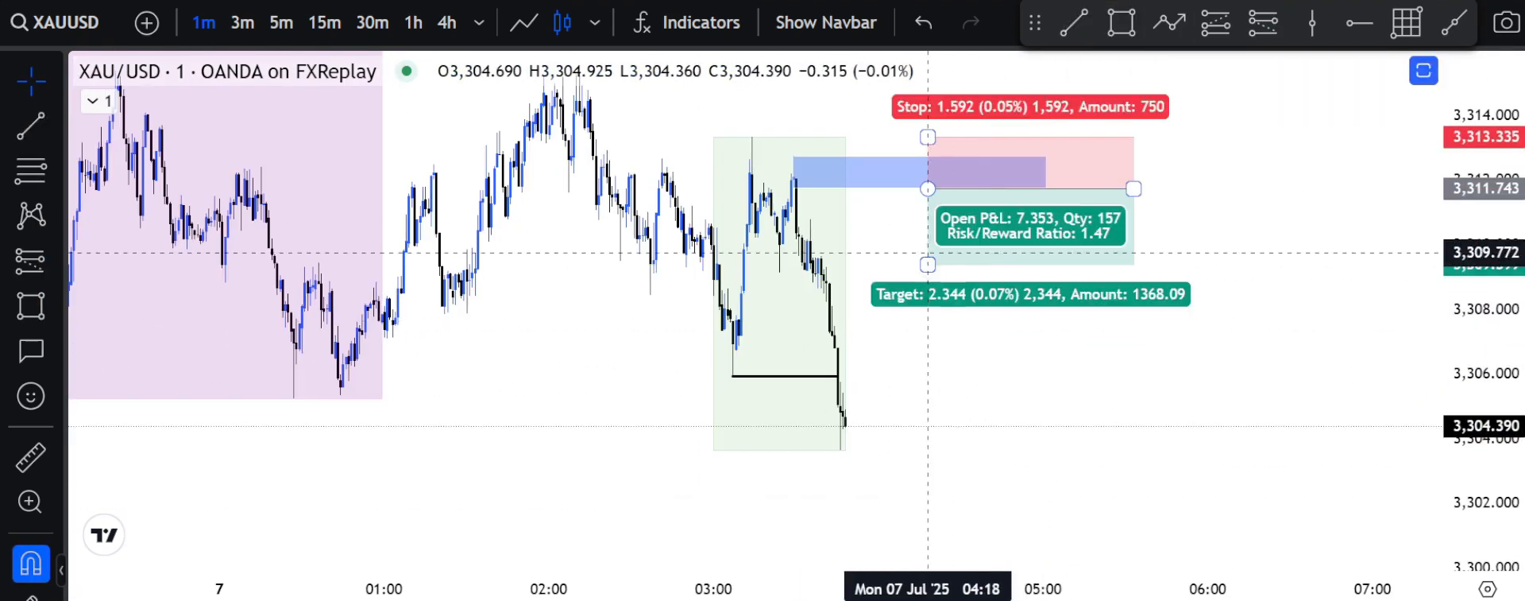
pyautogui.moveTo(928, 434); pyautogui.dragTo(928, 450)
pyautogui.moveTo(1201, 330); pyautogui.dragTo(1116, 318)
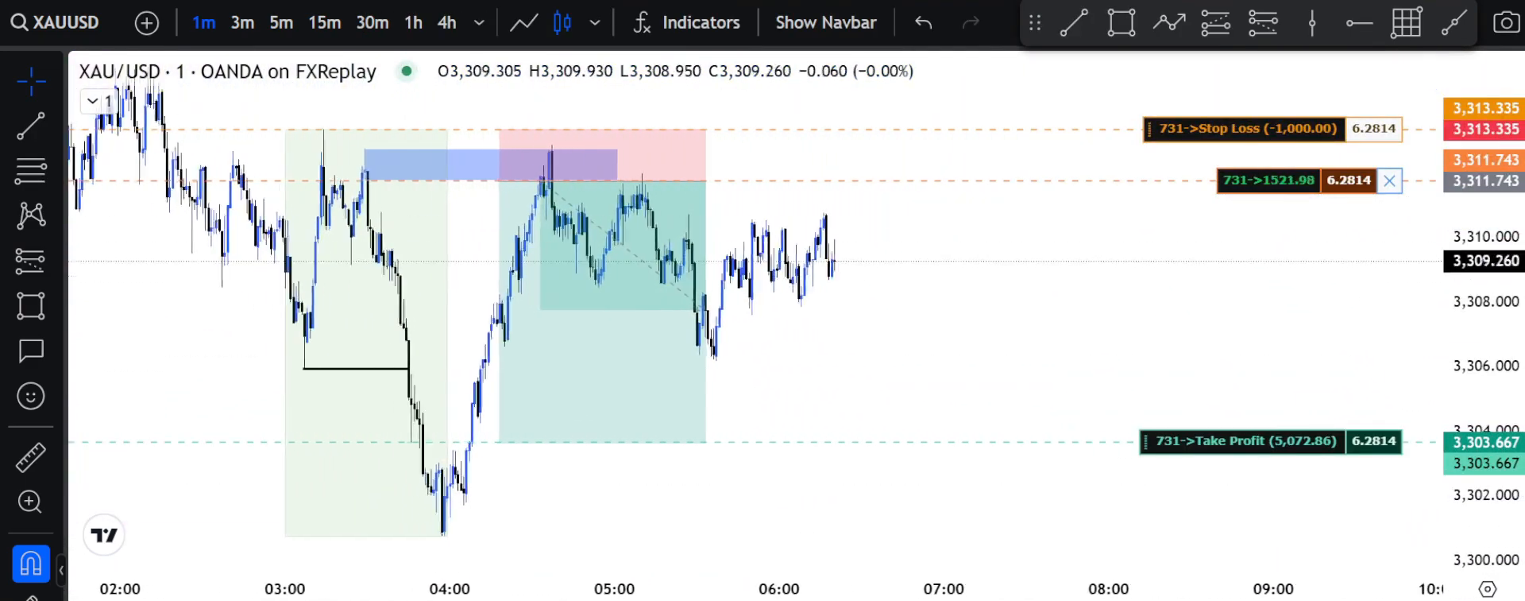
# - Frame the completed July 7 short trade and copy its chart image to the clipboard
pyautogui.moveTo(592, 318); pyautogui.dragTo(791, 318)
pyautogui.click(1506, 23)
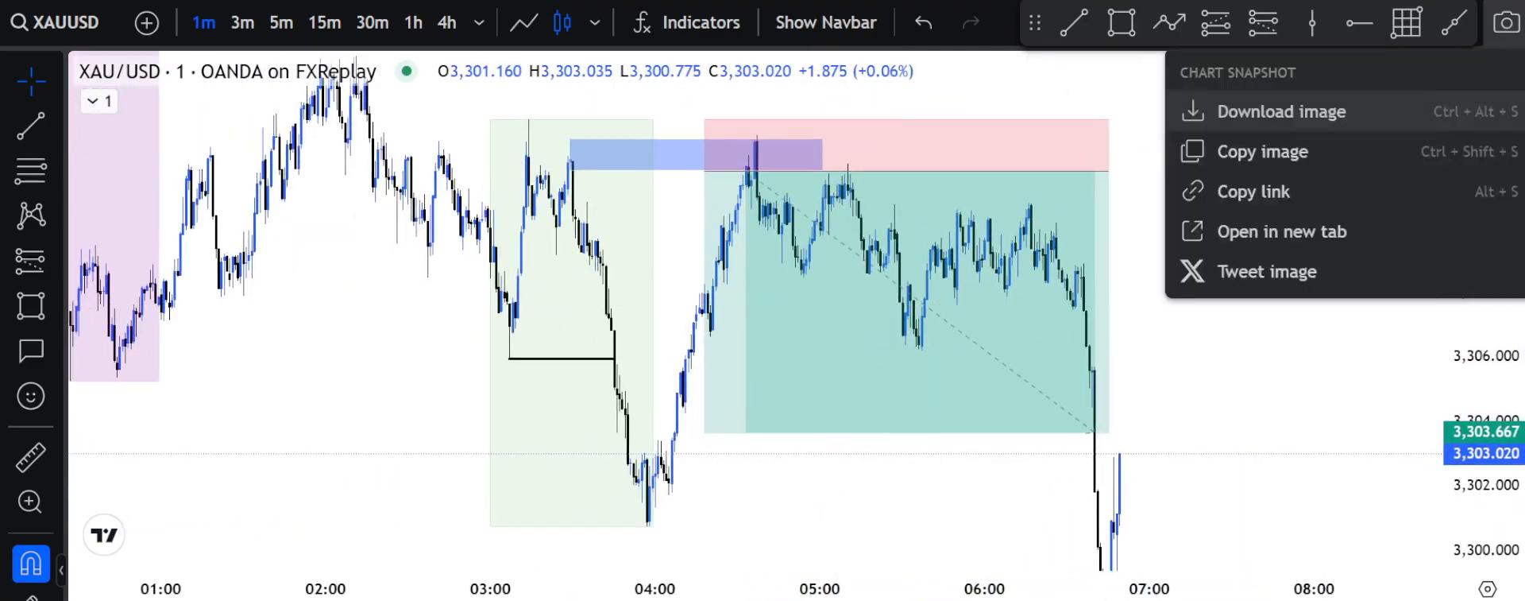
pyautogui.click(1215, 150)
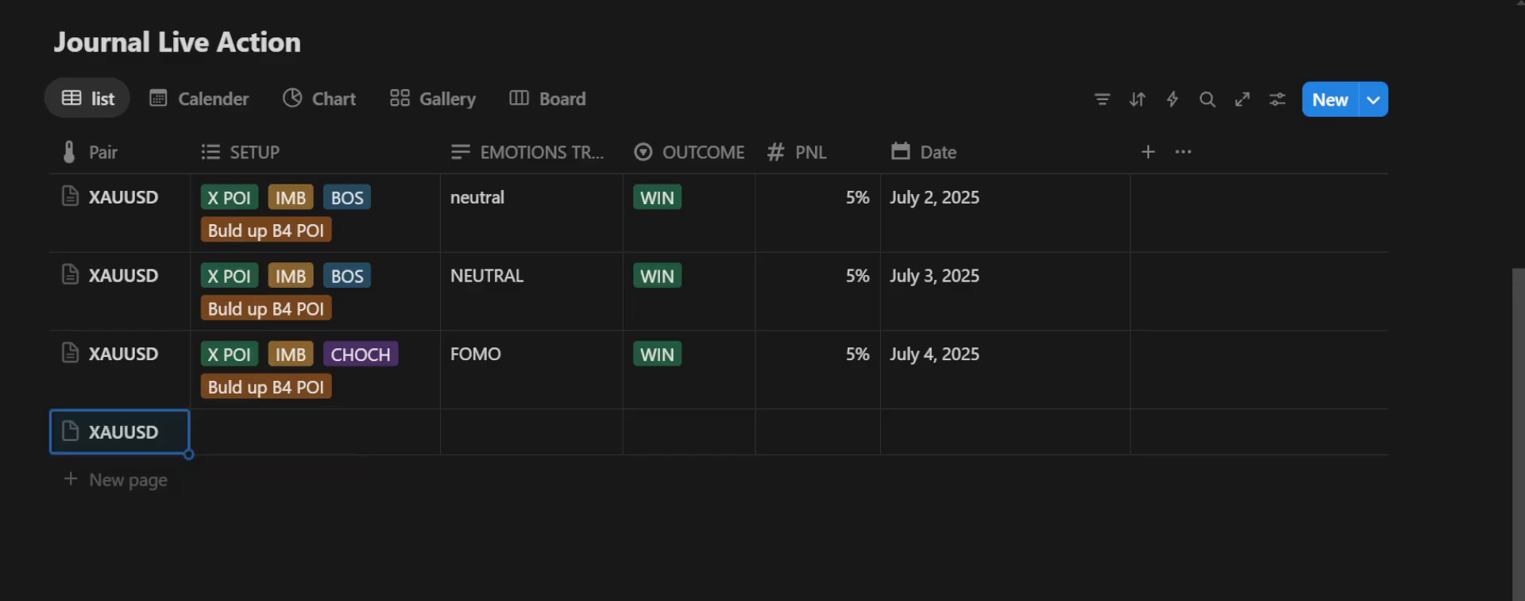
# - In the journal, tag the fourth XAUUSD entry's setup with X POI, IMB and CHOCH
pyautogui.click(314, 432)
pyautogui.click(265, 386)
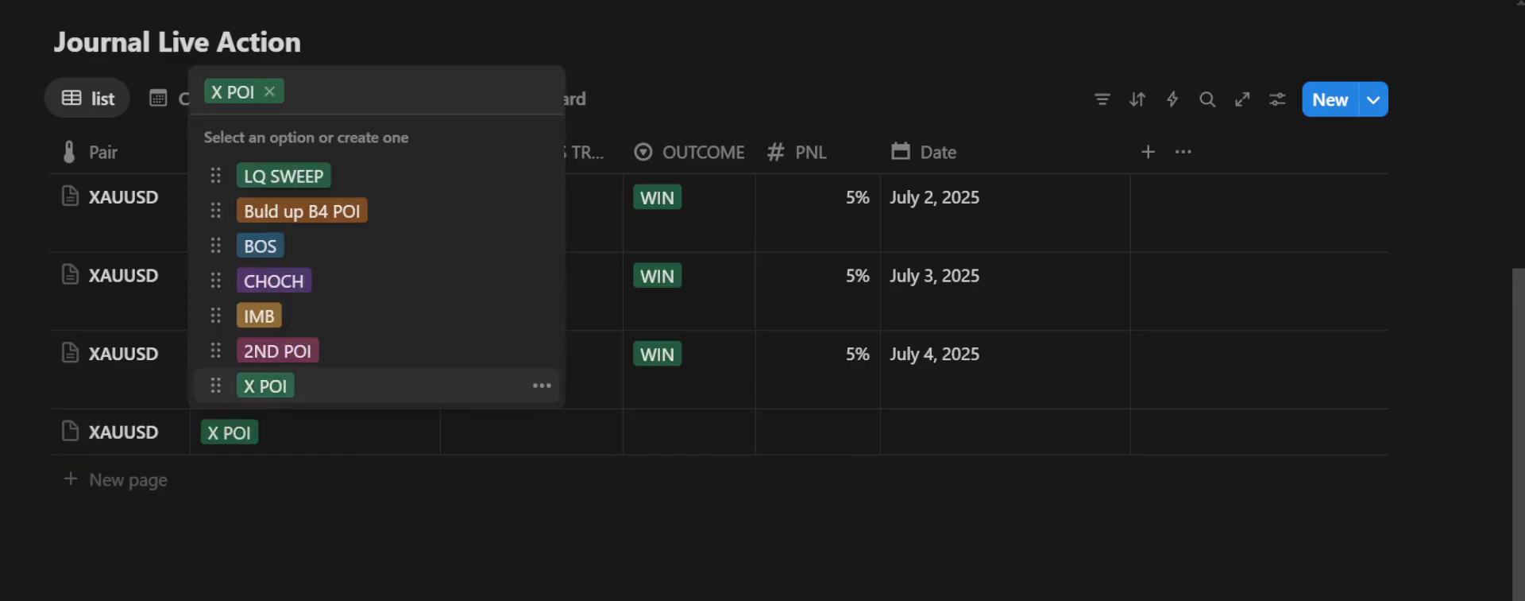
pyautogui.press('Escape')
# - Open the fourth entry's page and paste the copied chart image into it
pyautogui.click(151, 431)
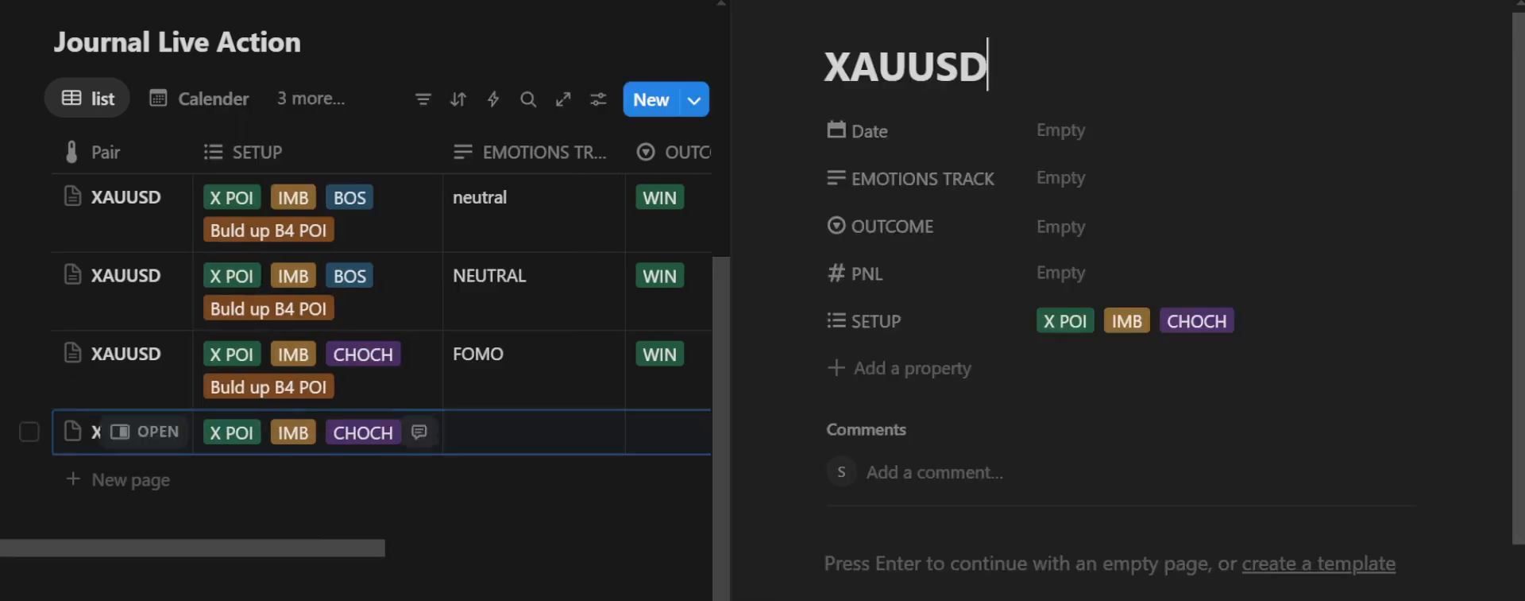
pyautogui.click(1033, 317)
pyautogui.hotkey('ctrl', 'v')
# - Set the fourth entry's emotion to NEUTRAL, outcome to WIN, PNL to 5% and date to July 7, 2025
pyautogui.click(533, 431)
pyautogui.write('NEUTRAL')
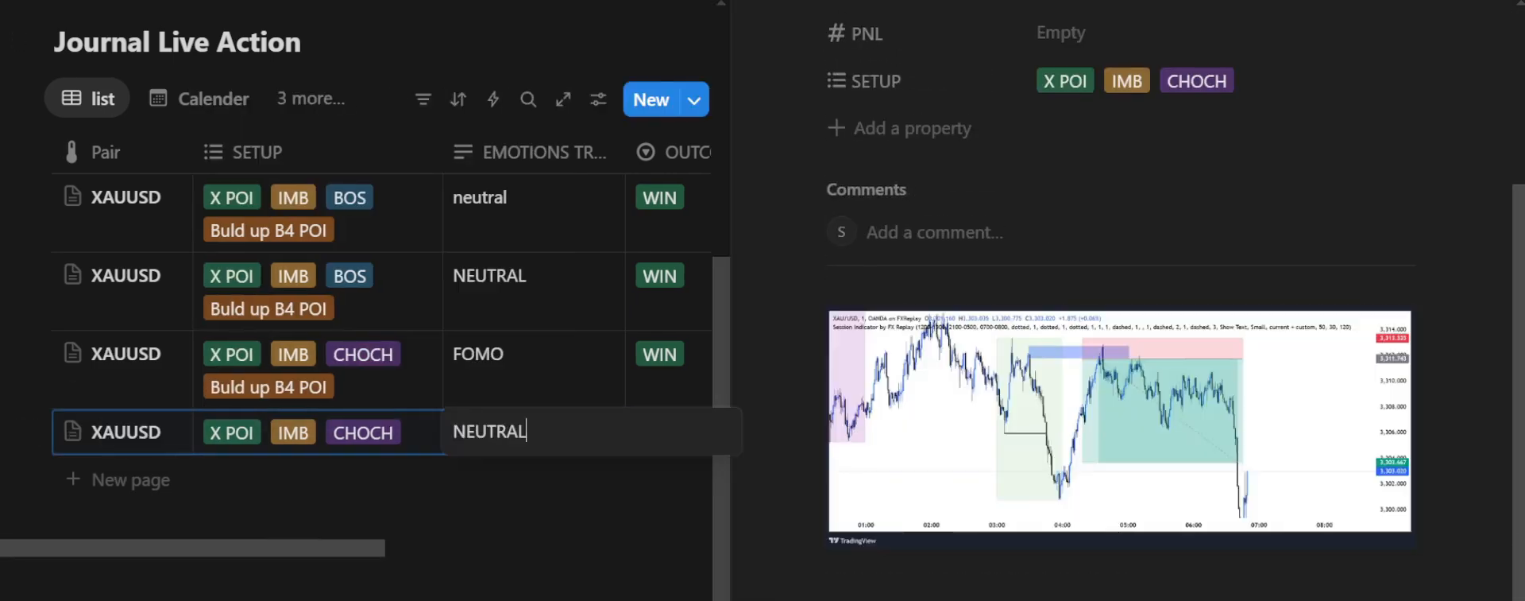
pyautogui.press('Escape')
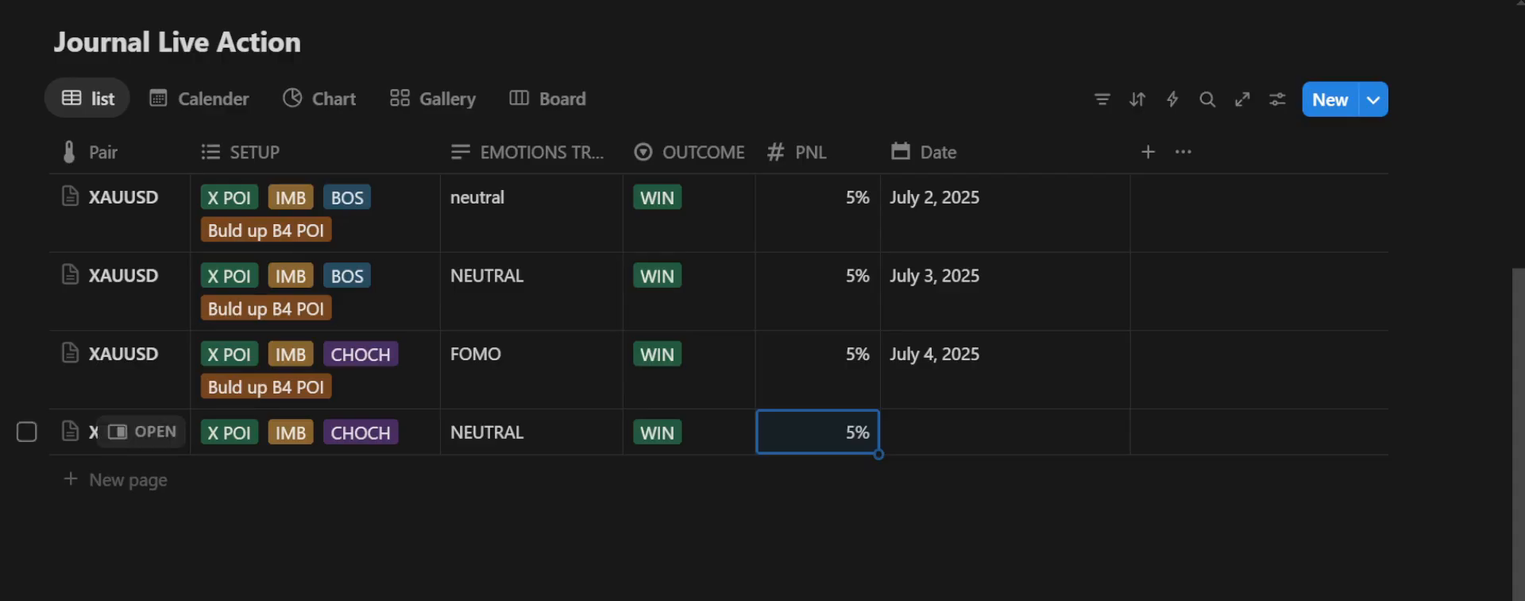
pyautogui.click(1005, 432)
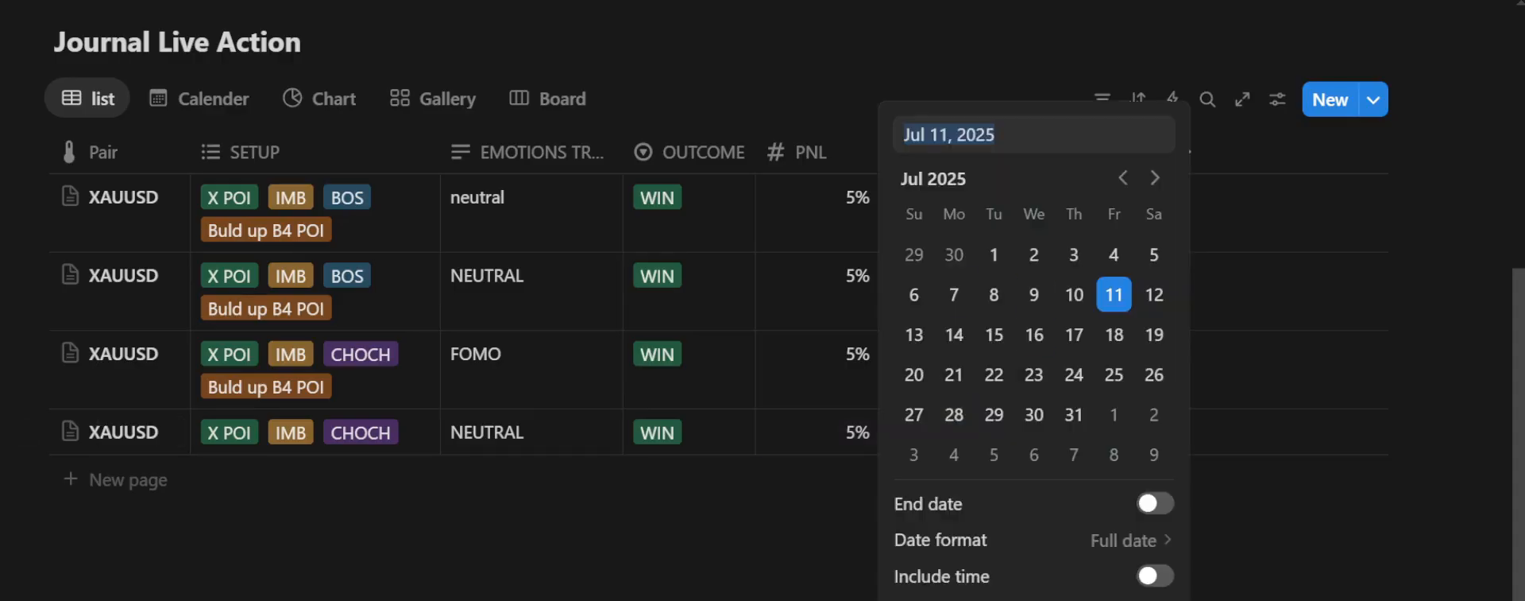
pyautogui.press('Escape')
# - Back on the replay chart, draw a line along the broken 3,312.860 high and a demand zone from 3,306.615 to 3,308.675
pyautogui.click(699, 591)
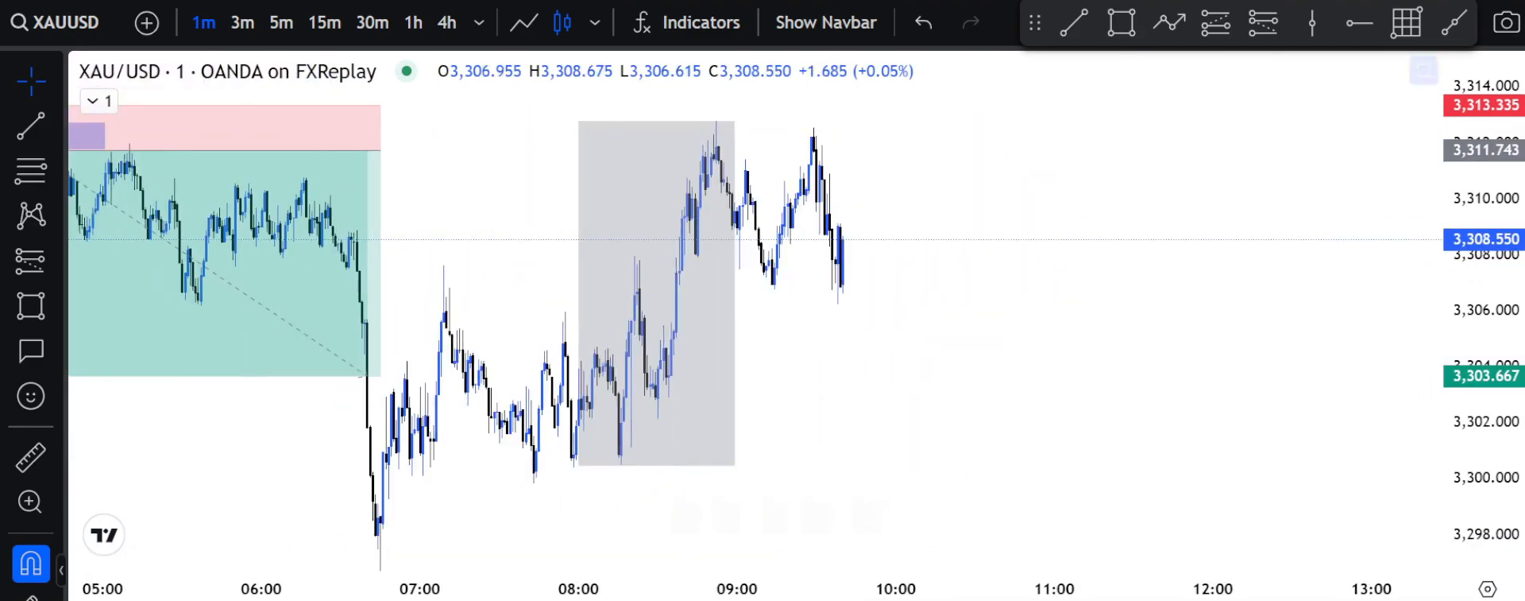
pyautogui.moveTo(1015, 376); pyautogui.dragTo(1056, 445)
pyautogui.moveTo(1057, 589)
pyautogui.mouseDown()
pyautogui.moveTo(1186, 589)
pyautogui.moveTo(1069, 588)
pyautogui.mouseUp()
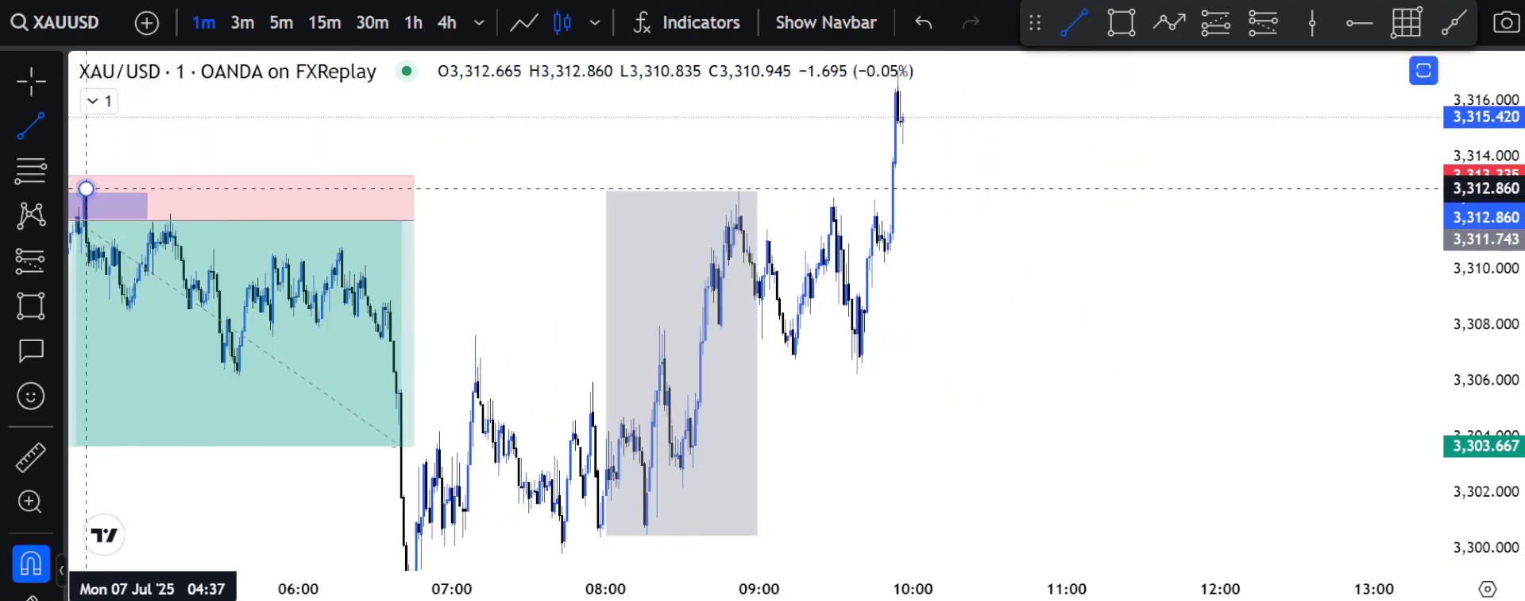
pyautogui.moveTo(884, 218); pyautogui.dragTo(707, 272)
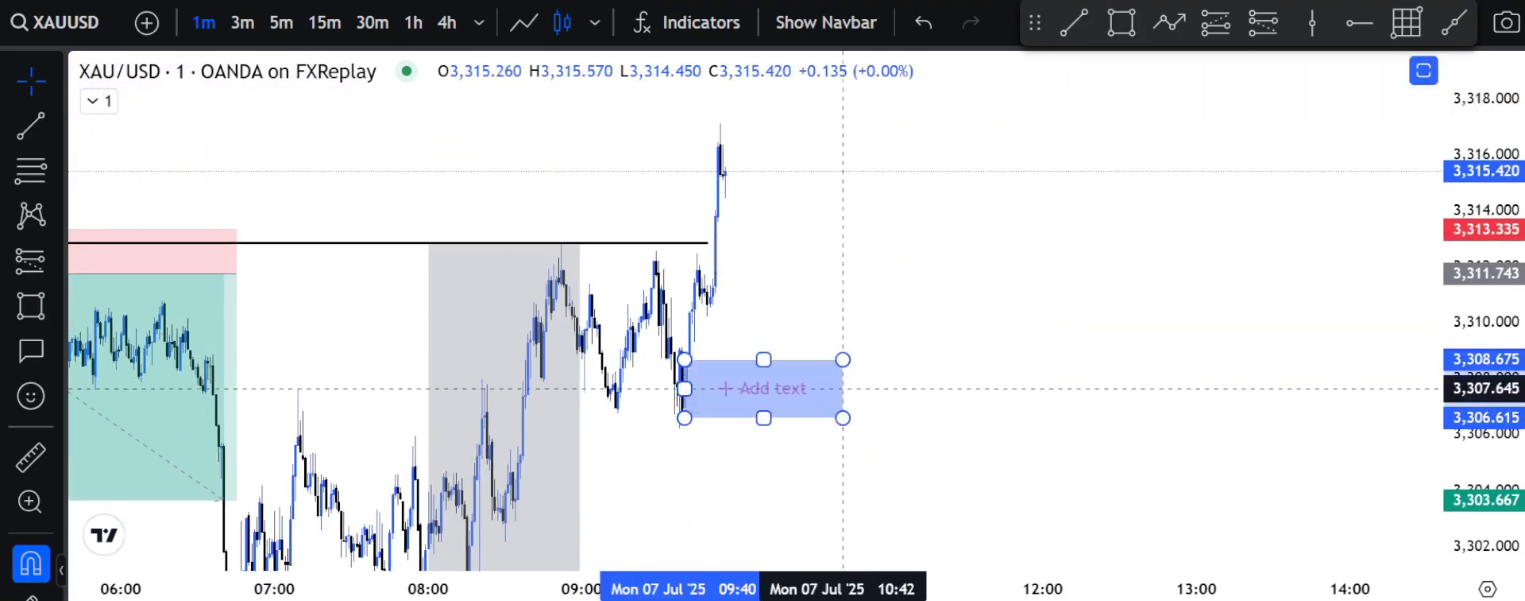
pyautogui.moveTo(898, 390); pyautogui.dragTo(836, 460)
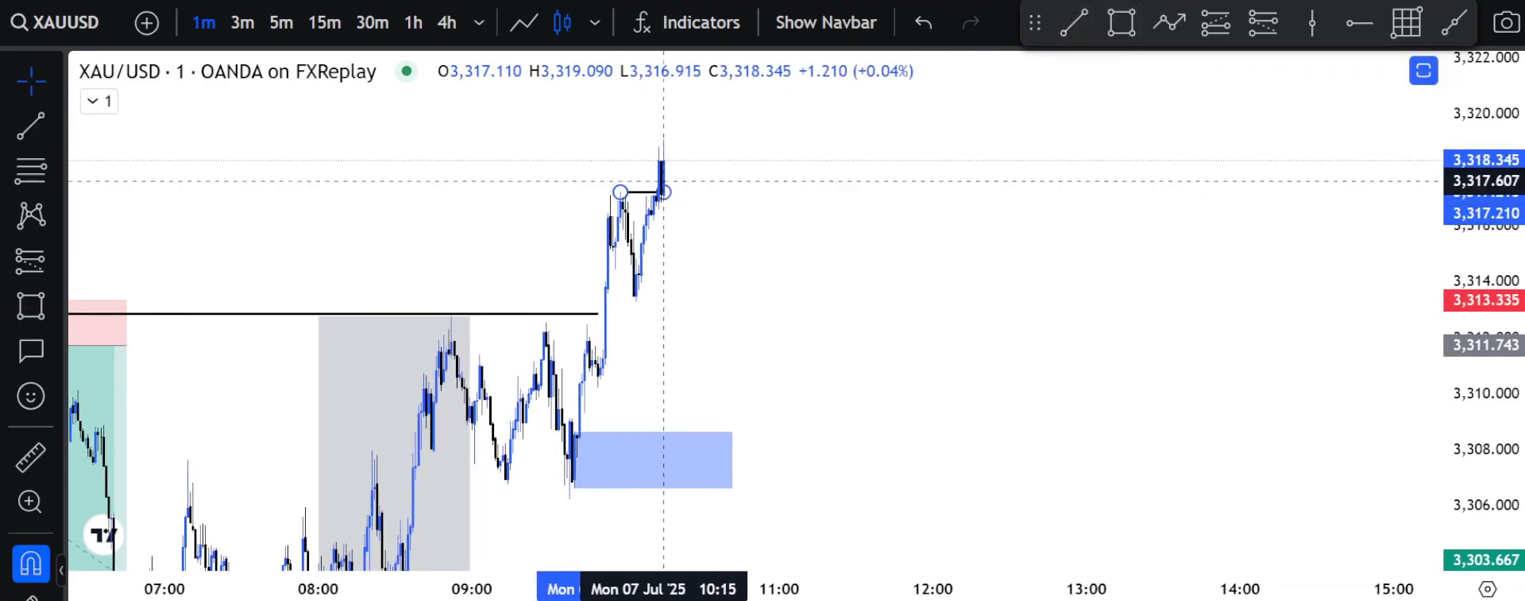
# - Place a buy limit from the upper demand zone at 3,314.838 with stop loss 3,313.006 and take profit 3,324.219
pyautogui.click(717, 260)
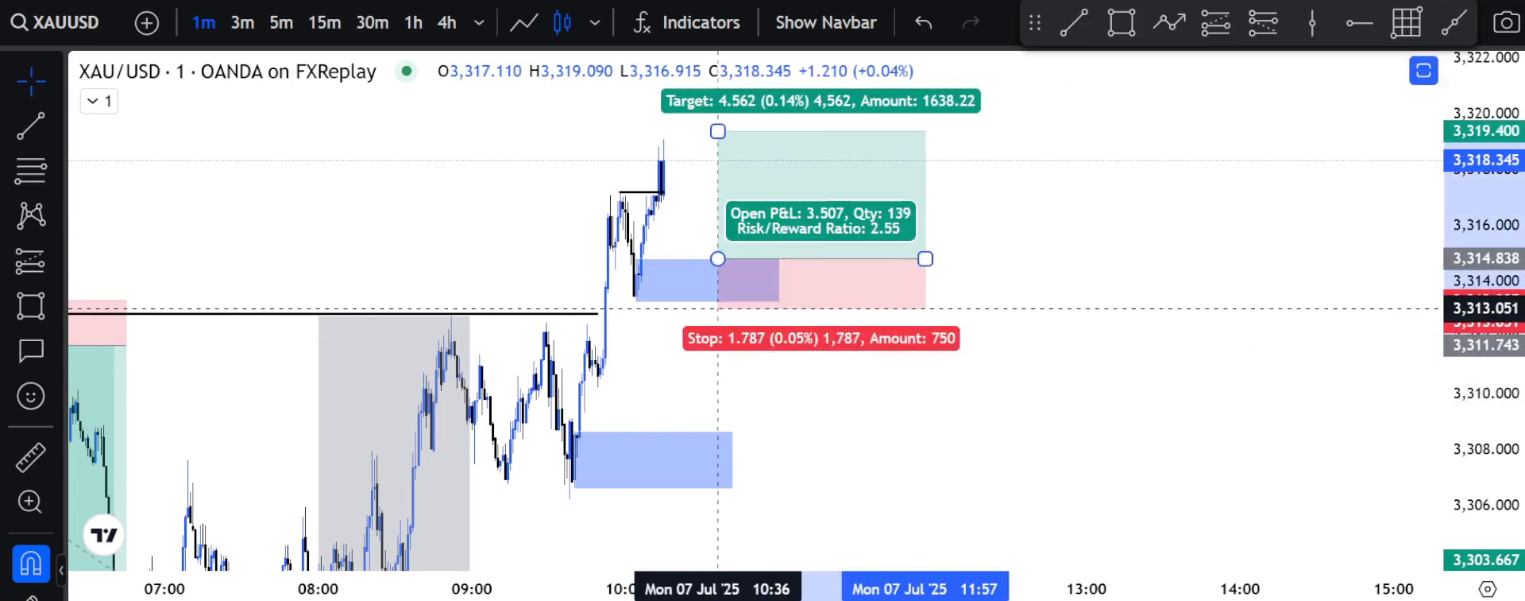
pyautogui.moveTo(717, 307); pyautogui.dragTo(775, 191)
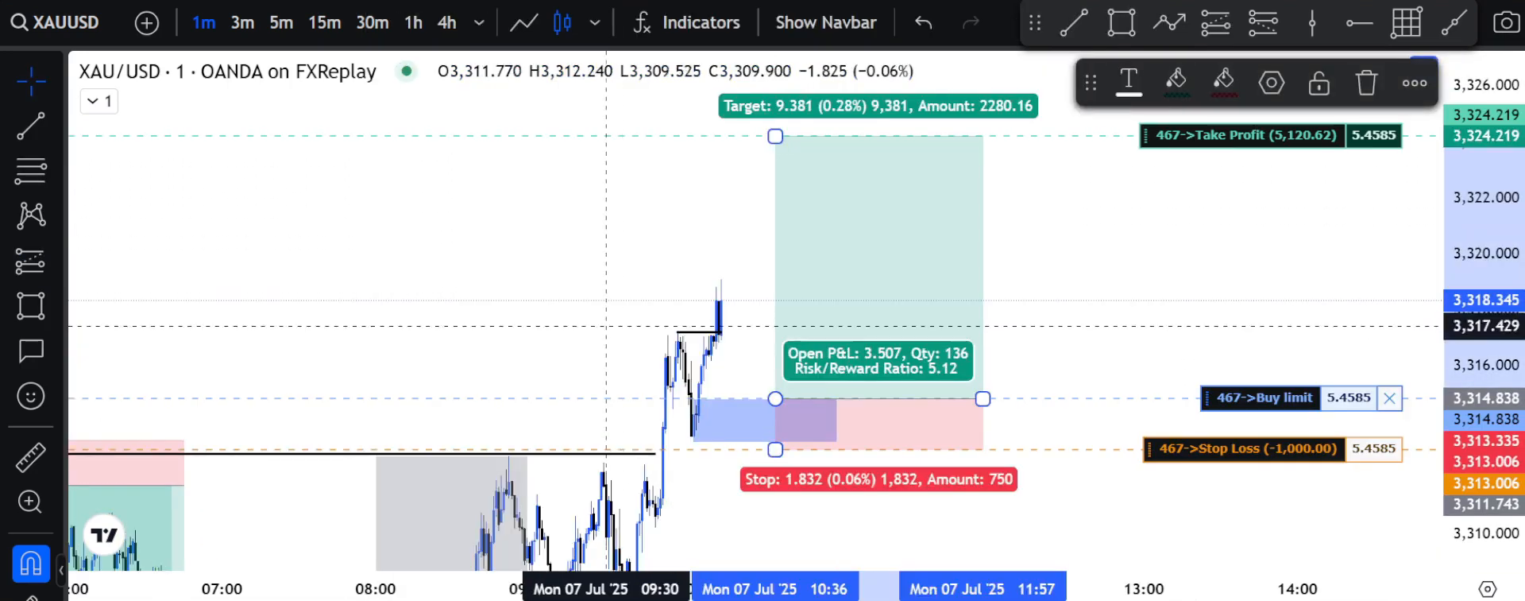
pyautogui.moveTo(606, 325); pyautogui.dragTo(596, 311)
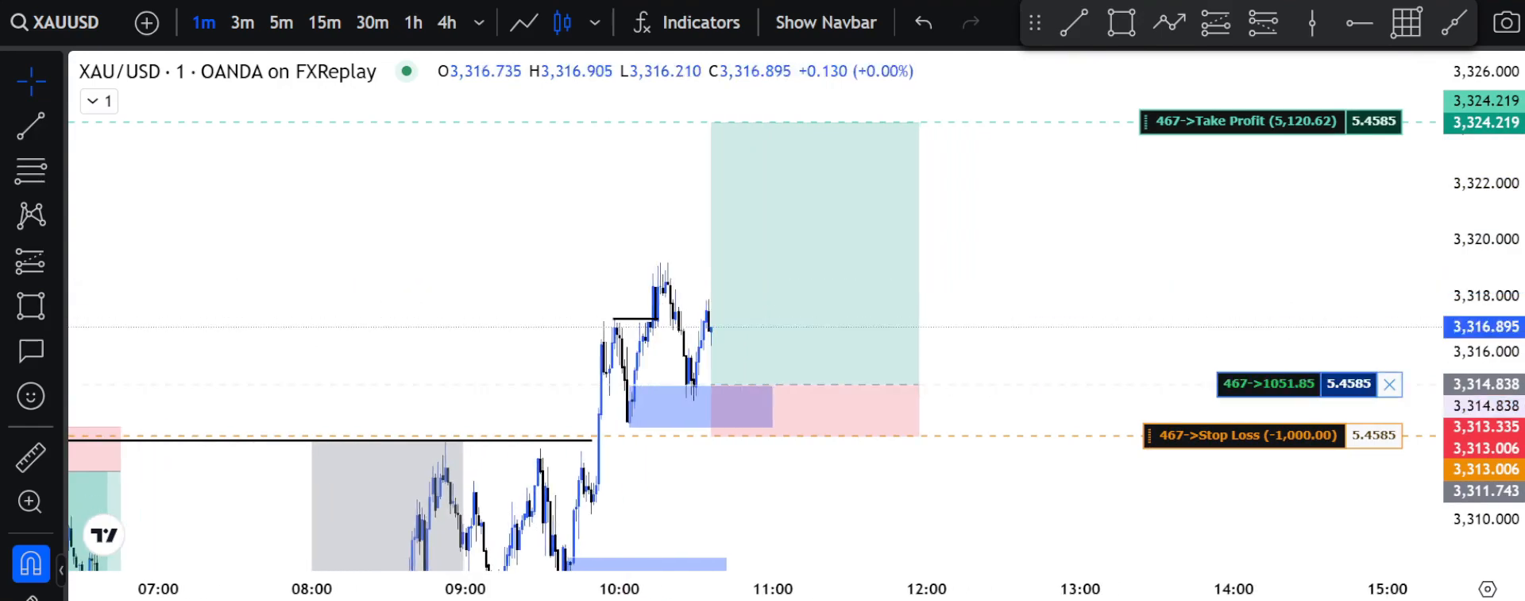
# - Replay the long trade through to its take profit and extend its position box to about 12:25
pyautogui.moveTo(809, 326); pyautogui.dragTo(777, 326)
pyautogui.click(1023, 281)
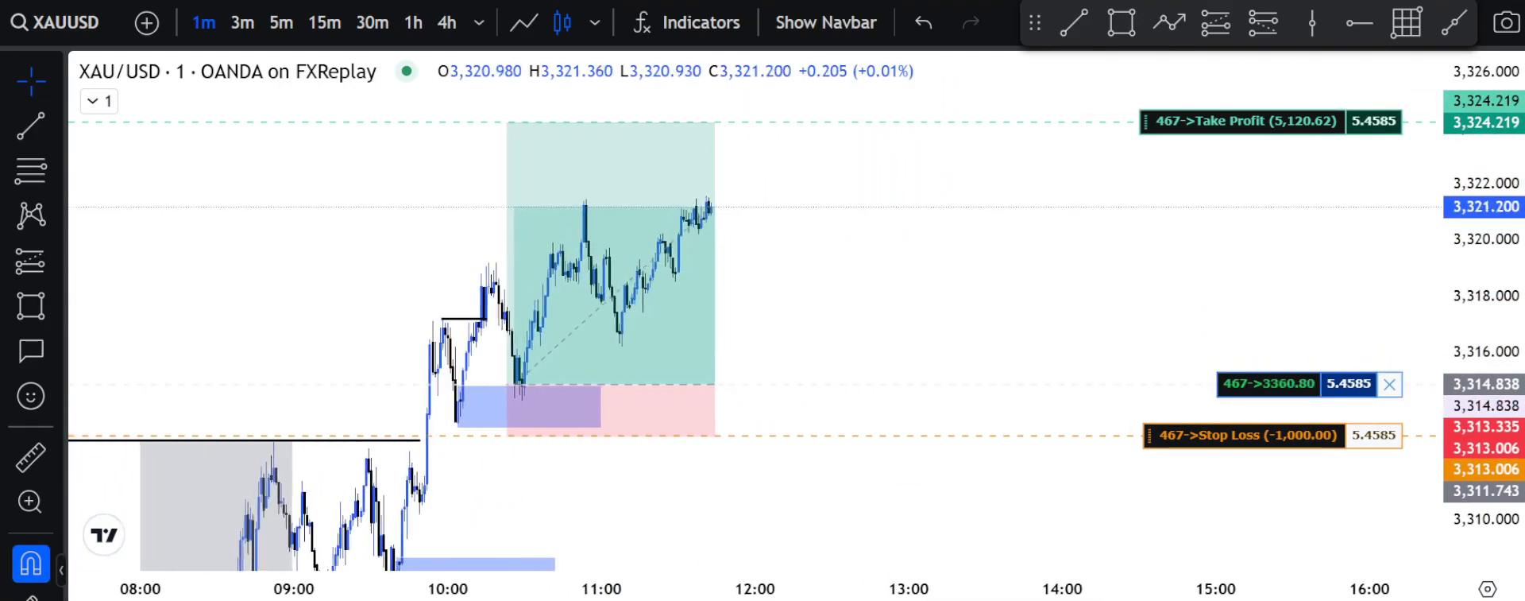
pyautogui.moveTo(742, 350); pyautogui.dragTo(906, 369)
pyautogui.moveTo(761, 402); pyautogui.dragTo(865, 402)
pyautogui.moveTo(1075, 345); pyautogui.dragTo(1158, 384)
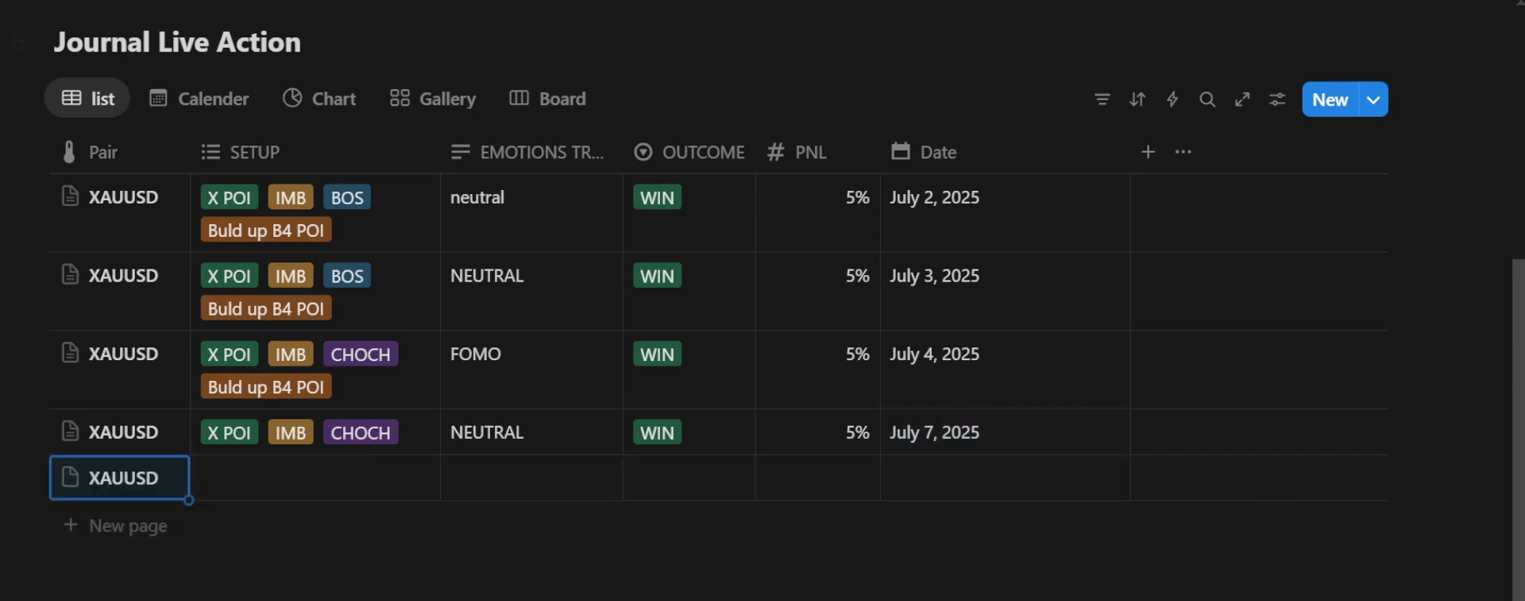
# - Tag the fifth journal entry's setup with X POI, IMB and BOS, checking the replay chart for the trade's structure
pyautogui.click(314, 478)
pyautogui.hotkey('alt', 'Tab')
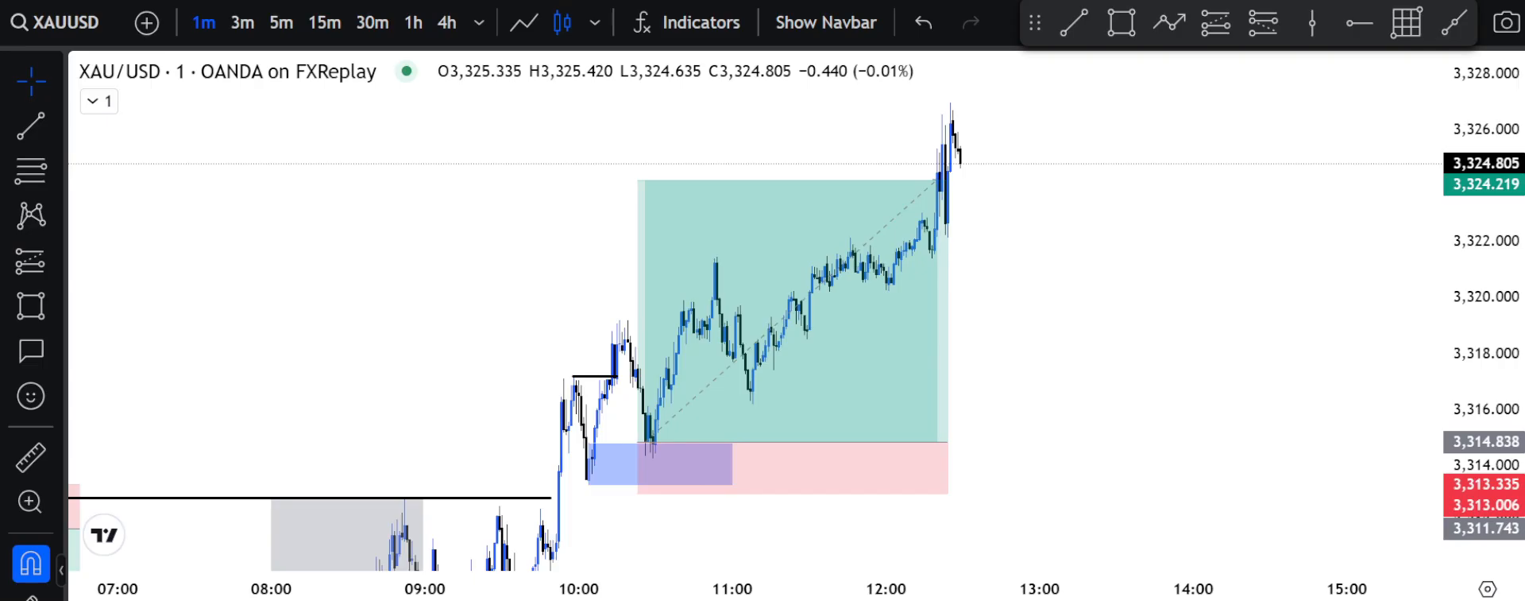
pyautogui.hotkey('alt', 'Tab')
pyautogui.press('Return')
pyautogui.press('Escape')
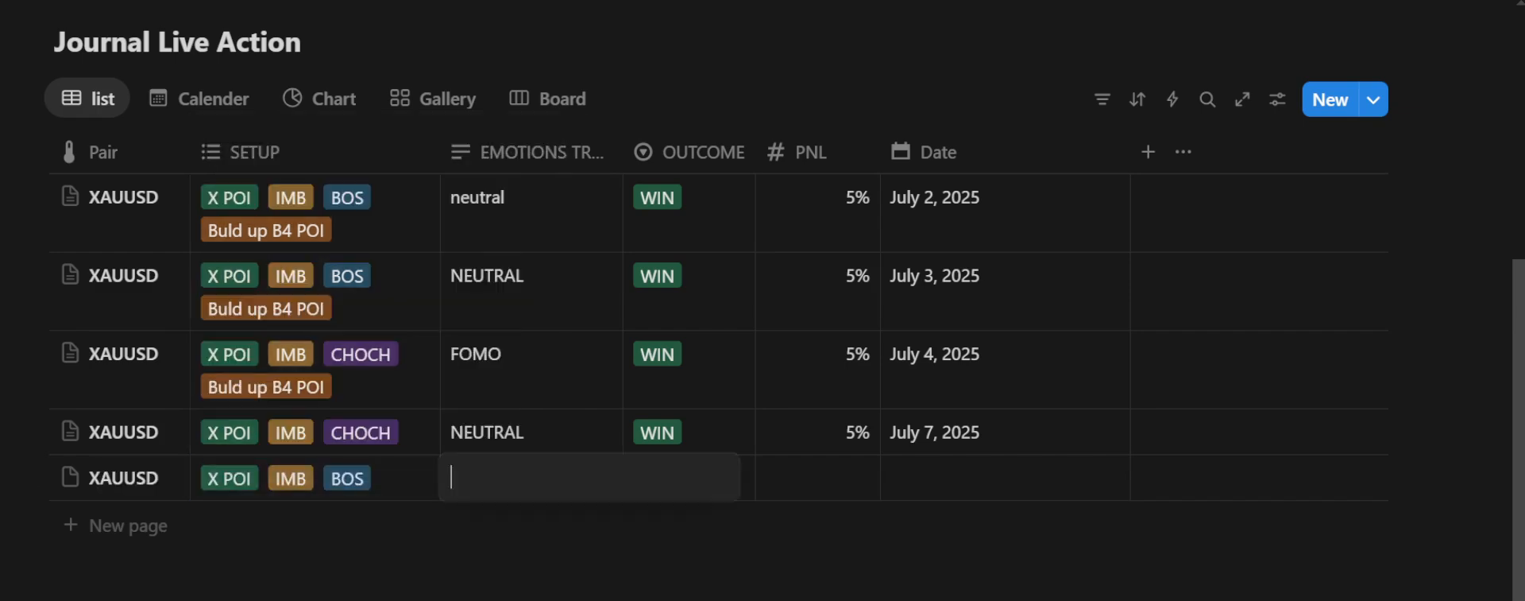
# - Set the fifth entry's emotion to FOMO, outcome to WIN and PNL to 5%
pyautogui.press('Right')
pyautogui.press('Return')
pyautogui.press('Down')
pyautogui.press('Return')
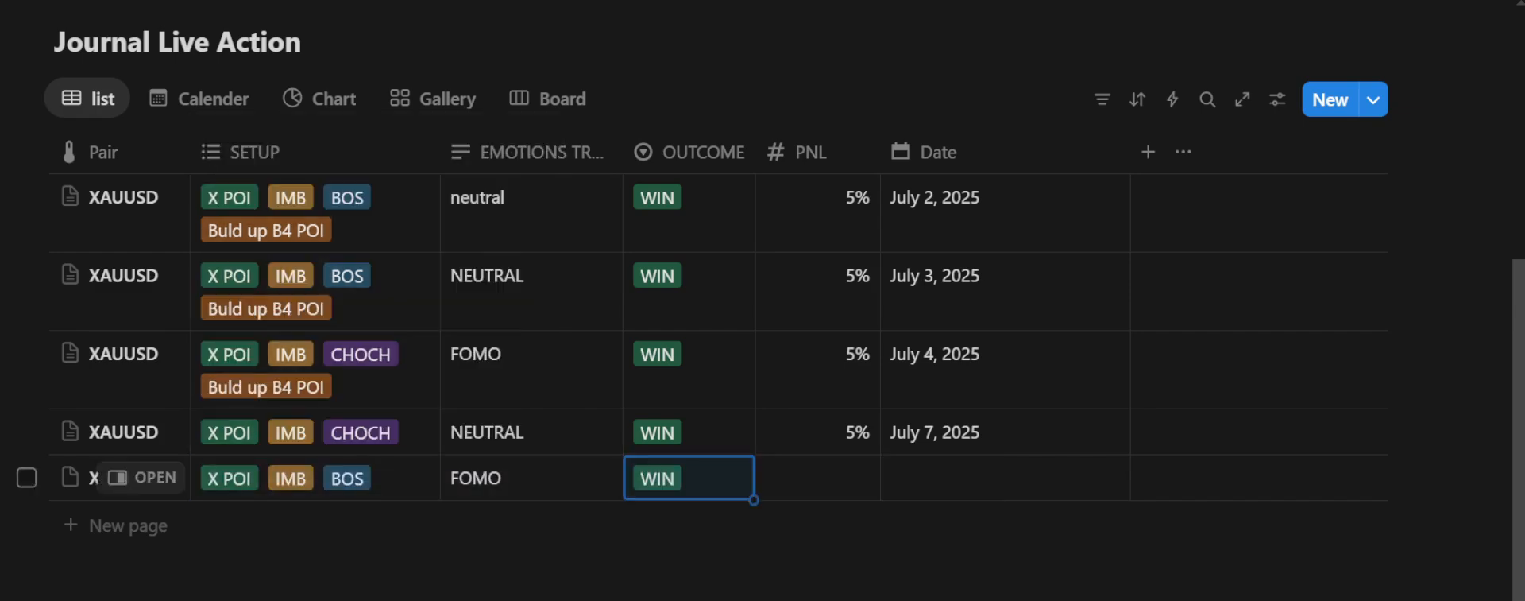
# - Paste the long trade's chart image into the fifth entry's page and add a new XAUUSD entry below it
pyautogui.click(143, 476)
pyautogui.scroll(-3, 1113, 318)
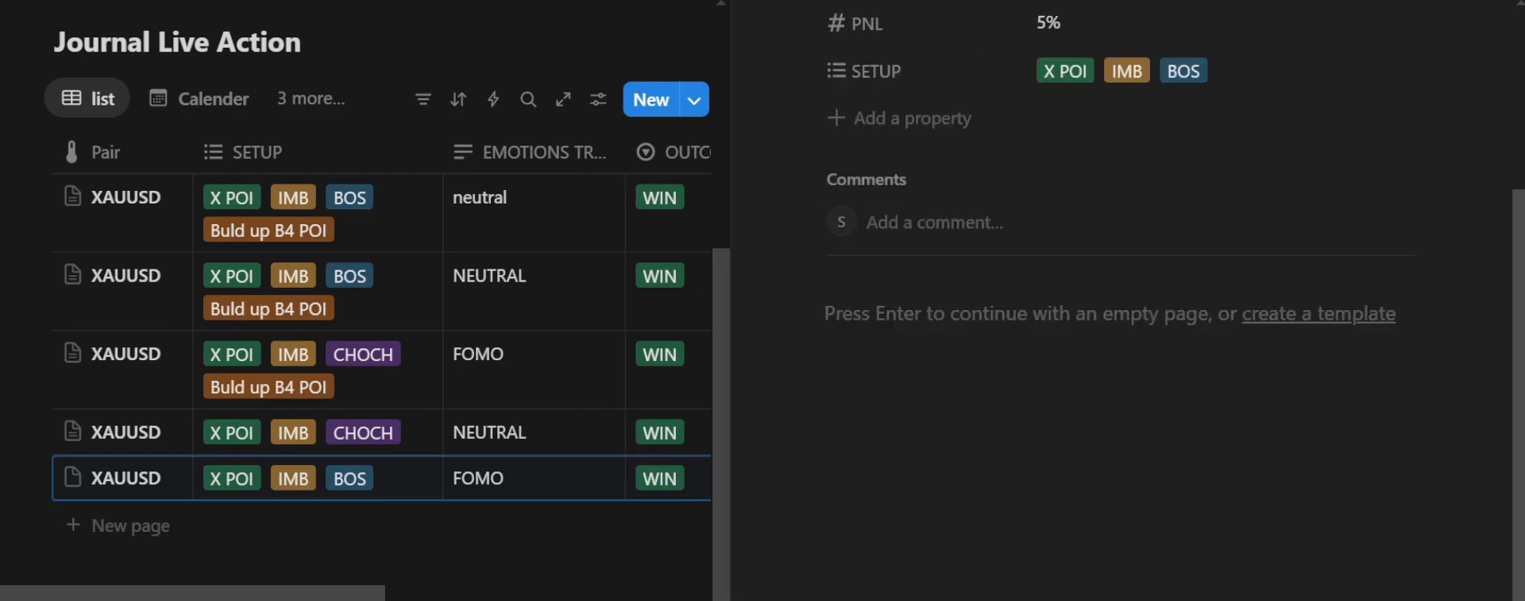
pyautogui.press('Return')
pyautogui.hotkey('ctrl', 'v')
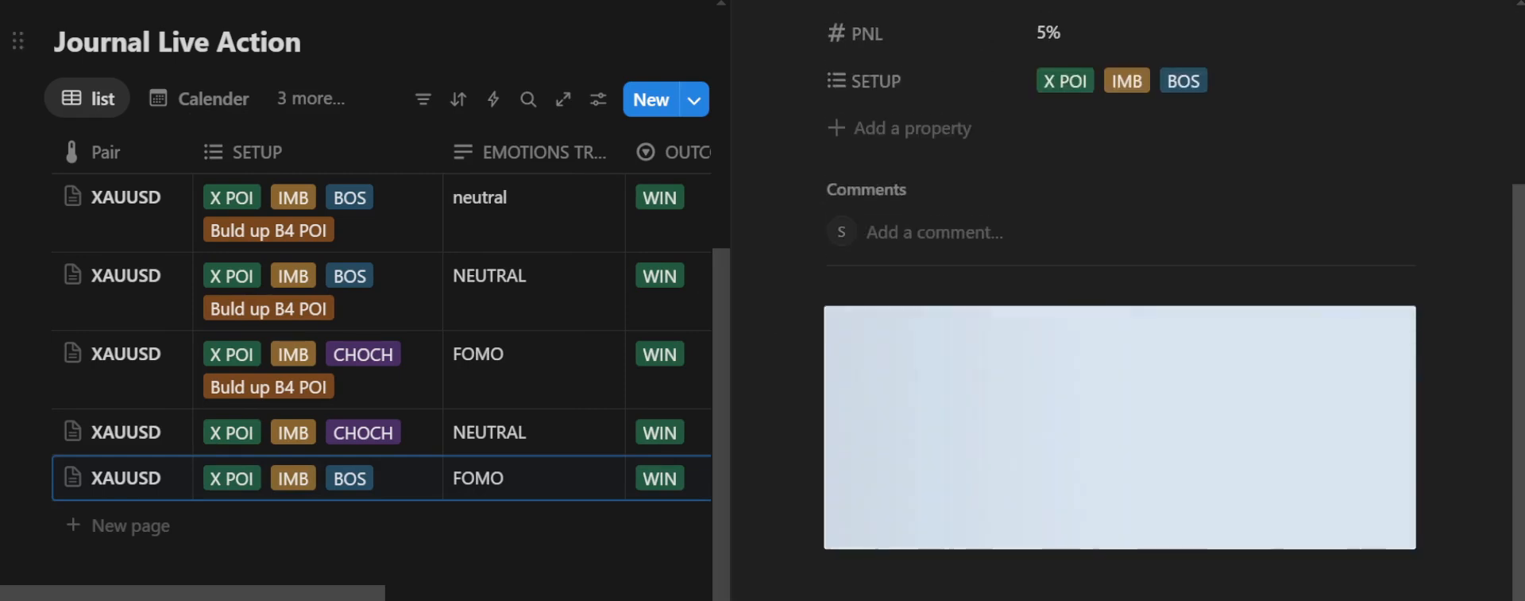
pyautogui.click(120, 525)
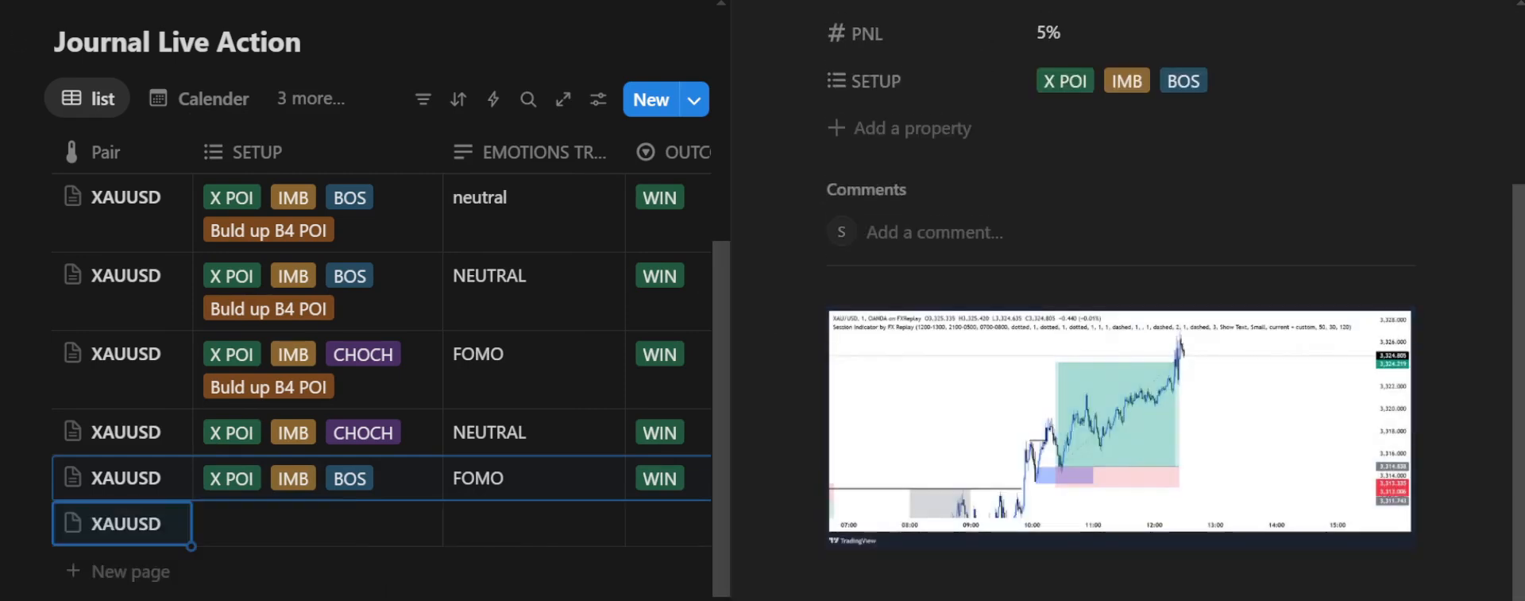
pyautogui.press('Escape')
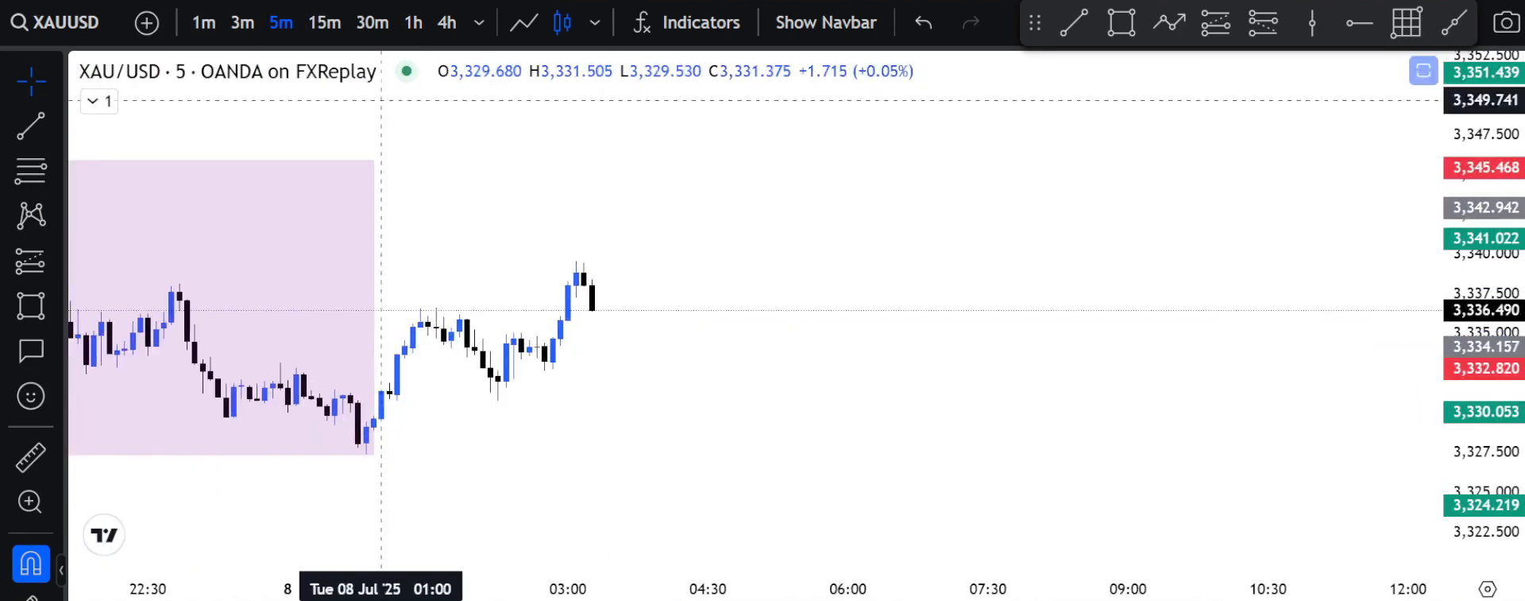
# - Show the July 8 replay on the 1-minute timeframe and draw a supply zone from the 03:15 candle, about 3,337.865 to 3,338.380
pyautogui.press('1')
pyautogui.press('Return')
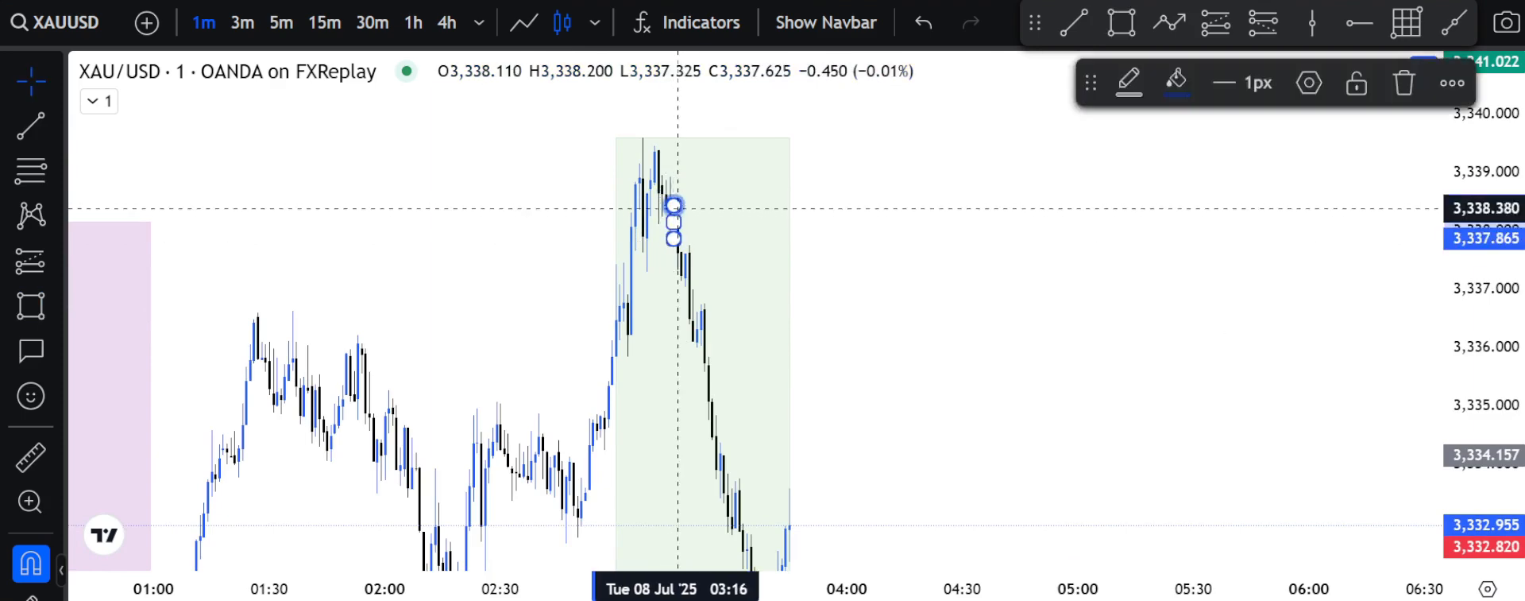
pyautogui.moveTo(678, 208); pyautogui.dragTo(932, 186)
# - Add a short position at the upper supply zone with entry 3,337.887, stop 3,338.722 and target 3,333.606
pyautogui.click(30, 260)
pyautogui.click(932, 238)
pyautogui.moveTo(1117, 447); pyautogui.dragTo(1125, 330)
pyautogui.moveTo(940, 261); pyautogui.dragTo(940, 372)
pyautogui.click(916, 292)
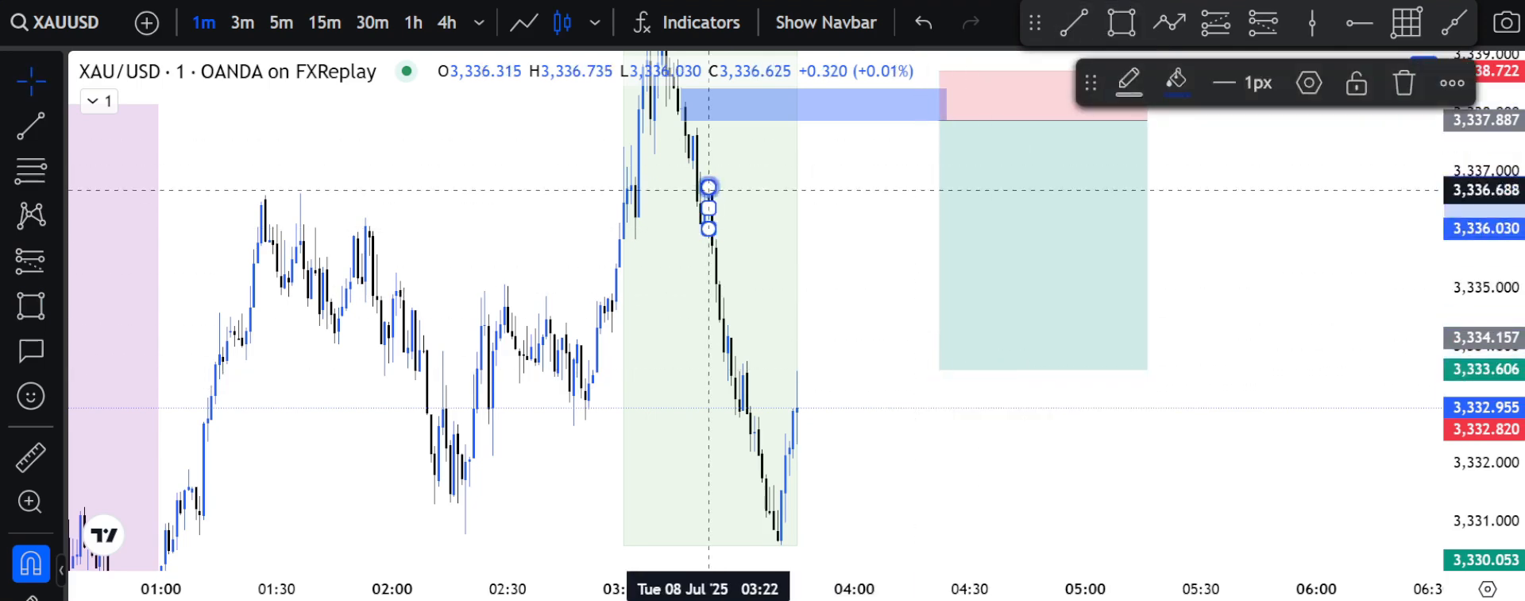
# - Draw a second supply zone from the 03:22 candle and add a short position there with entry 3,336.046, stop 3,336.755 and target 3,332.578
pyautogui.moveTo(707, 188); pyautogui.dragTo(963, 190)
pyautogui.click(30, 261)
pyautogui.click(904, 228)
pyautogui.moveTo(905, 92); pyautogui.dragTo(905, 186)
pyautogui.moveTo(904, 371); pyautogui.dragTo(904, 429)
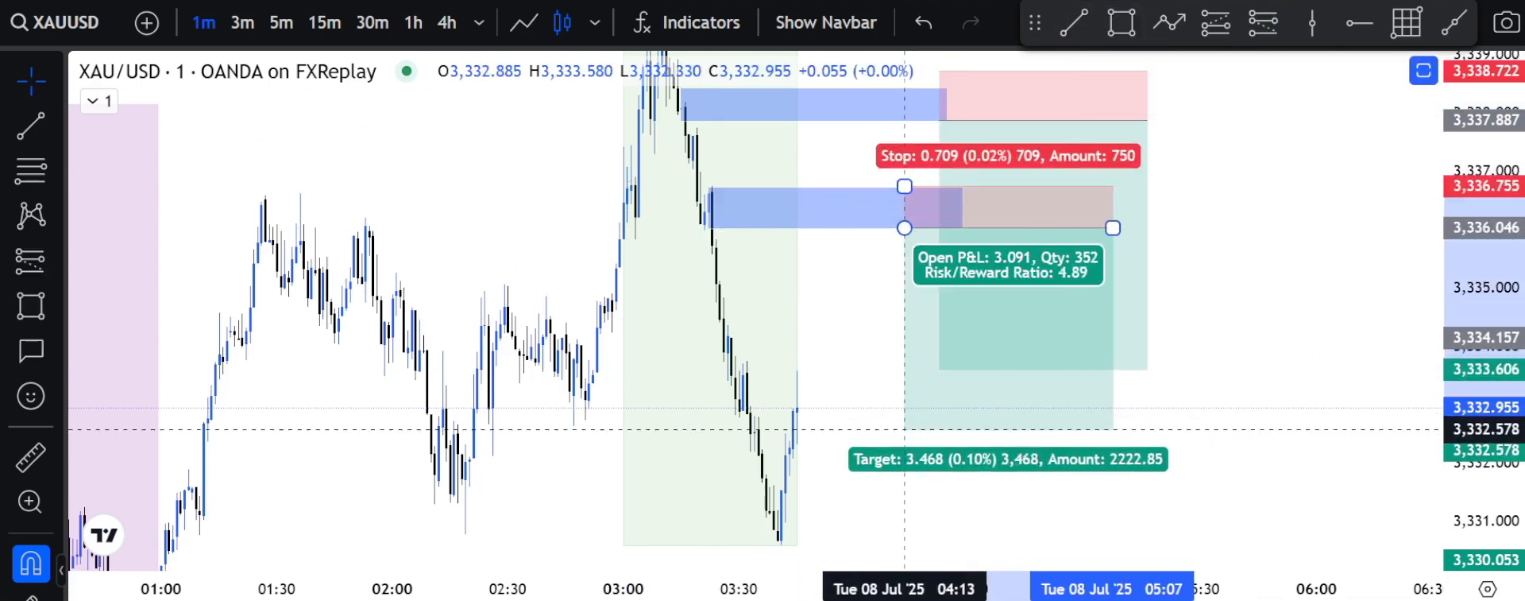
# - Cancel the pending sell limit order and delete the short position at the upper supply zone
pyautogui.click(1120, 124)
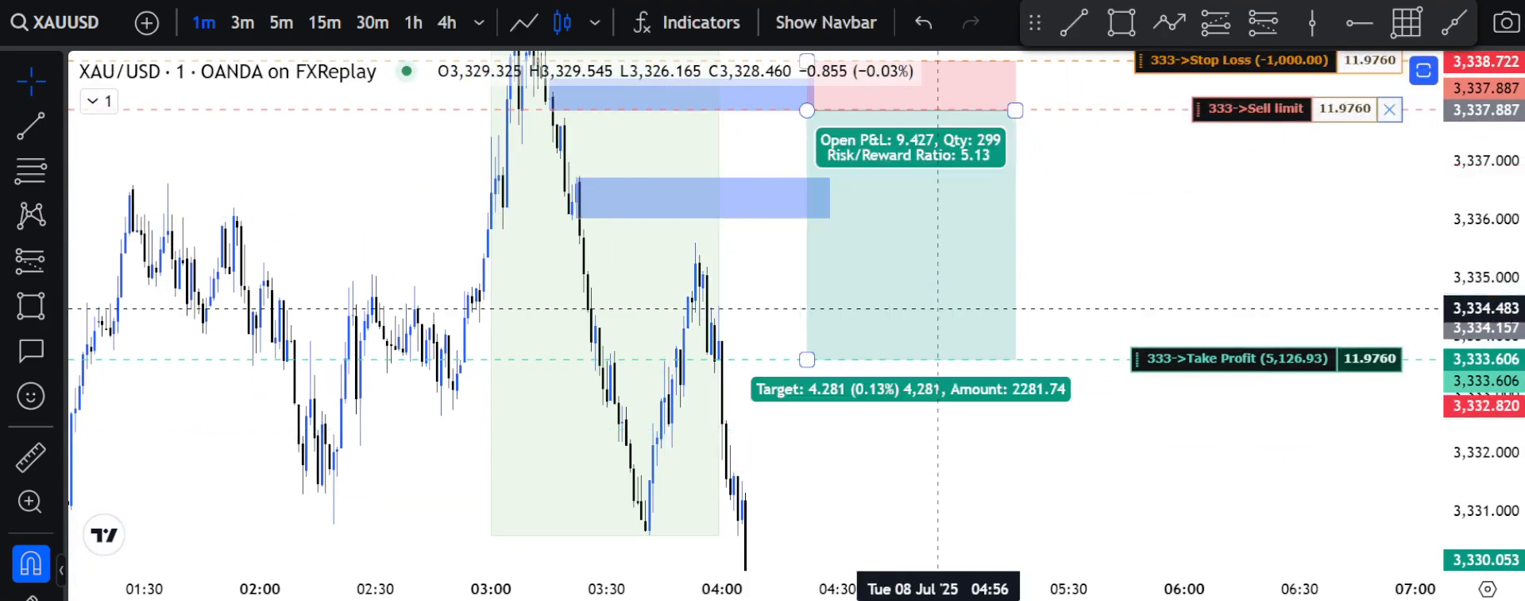
pyautogui.click(1389, 110)
pyautogui.click(985, 266)
pyautogui.press('Delete')
# - Draw a supply zone from the 04:10 candle on July 8, about 3,329.355 to 3,330.135, and extend it forward in time
pyautogui.moveTo(986, 266); pyautogui.dragTo(1098, 151)
pyautogui.moveTo(1485, 253); pyautogui.dragTo(1484, 421)
pyautogui.moveTo(1183, 342); pyautogui.dragTo(1195, 308)
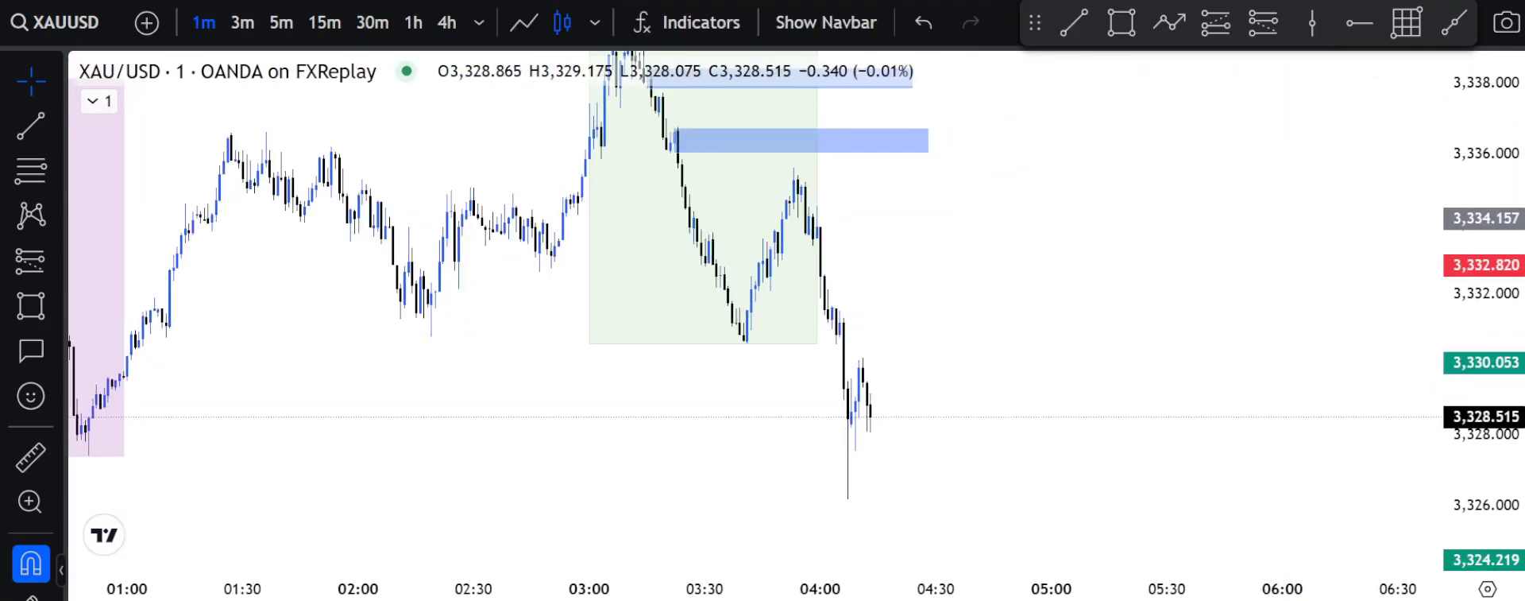
pyautogui.click(1121, 22)
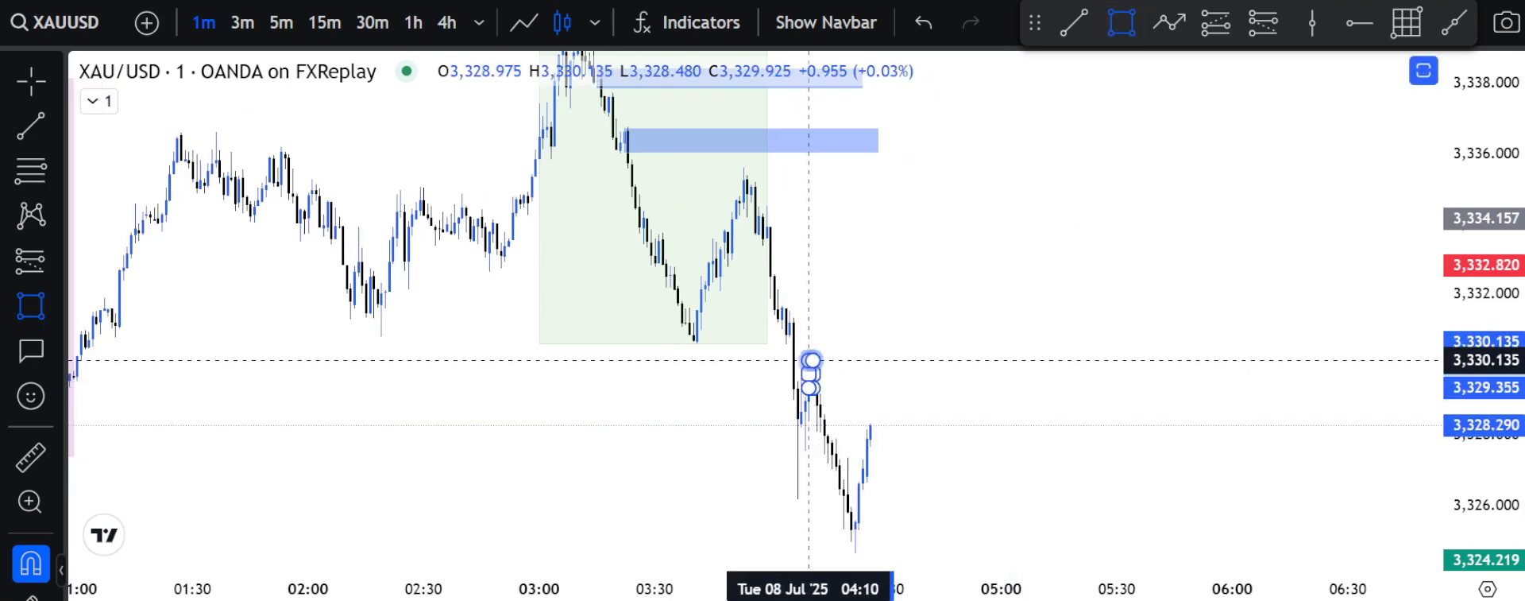
pyautogui.click(809, 359)
pyautogui.moveTo(809, 373); pyautogui.dragTo(955, 373)
# - Add a short position at the 04:10 zone with entry 3,329.359, stop 3,330.390 and target 3,324.098, and place its sell order
pyautogui.click(1263, 23)
pyautogui.click(906, 386)
pyautogui.moveTo(906, 281); pyautogui.dragTo(905, 352)
pyautogui.moveTo(941, 532); pyautogui.dragTo(928, 404)
pyautogui.moveTo(893, 365); pyautogui.dragTo(893, 444)
pyautogui.click(1274, 82)
pyautogui.click(763, 556)
# - Copy the short trade's chart image from the replay and paste it into the sixth XAUUSD entry's page in the Notion journal
pyautogui.click(725, 398)
pyautogui.moveTo(726, 398); pyautogui.dragTo(674, 377)
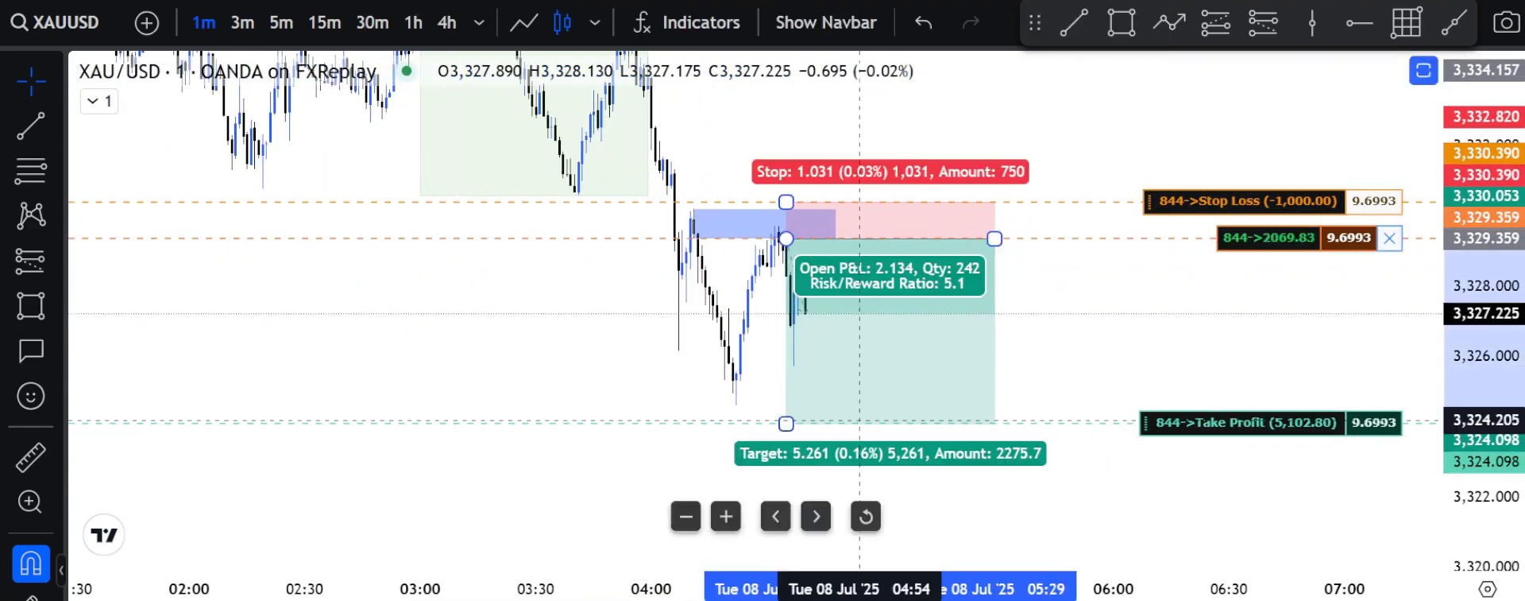
pyautogui.moveTo(860, 420); pyautogui.dragTo(841, 420)
pyautogui.moveTo(1022, 330); pyautogui.dragTo(1146, 359)
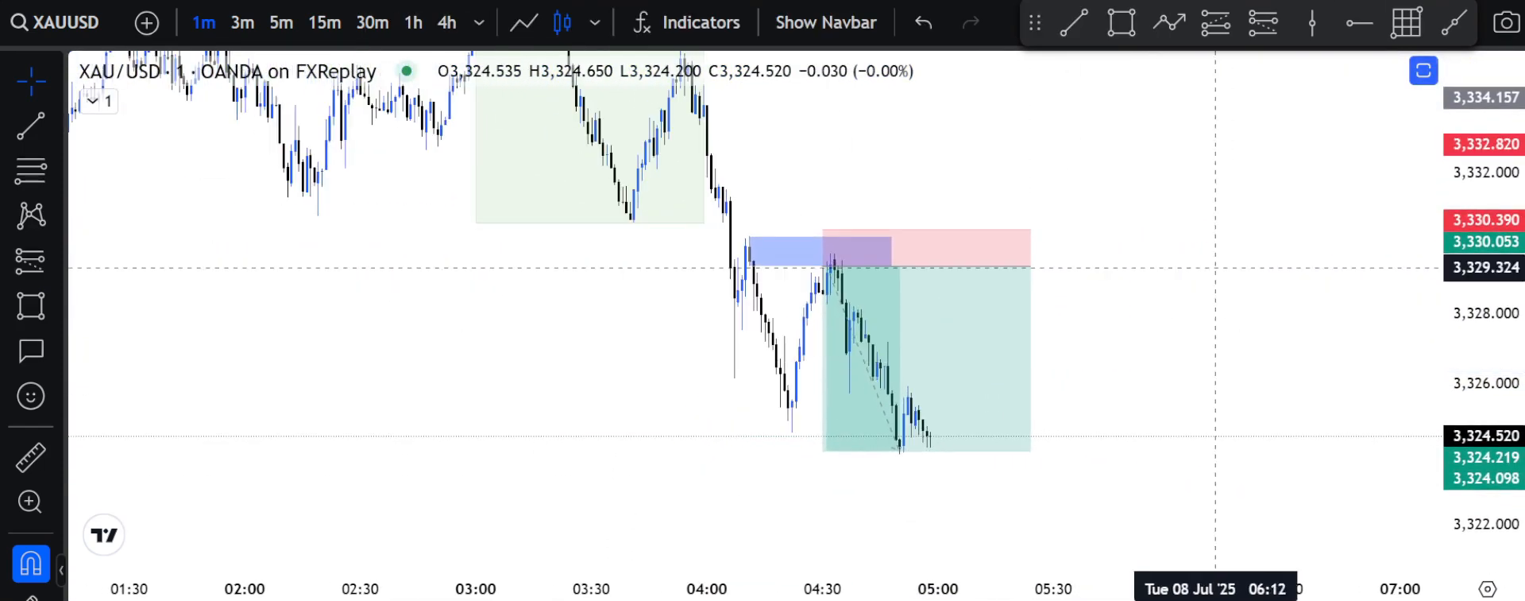
pyautogui.click(1506, 23)
pyautogui.click(1263, 150)
pyautogui.hotkey('alt', 'Tab')
pyautogui.click(143, 522)
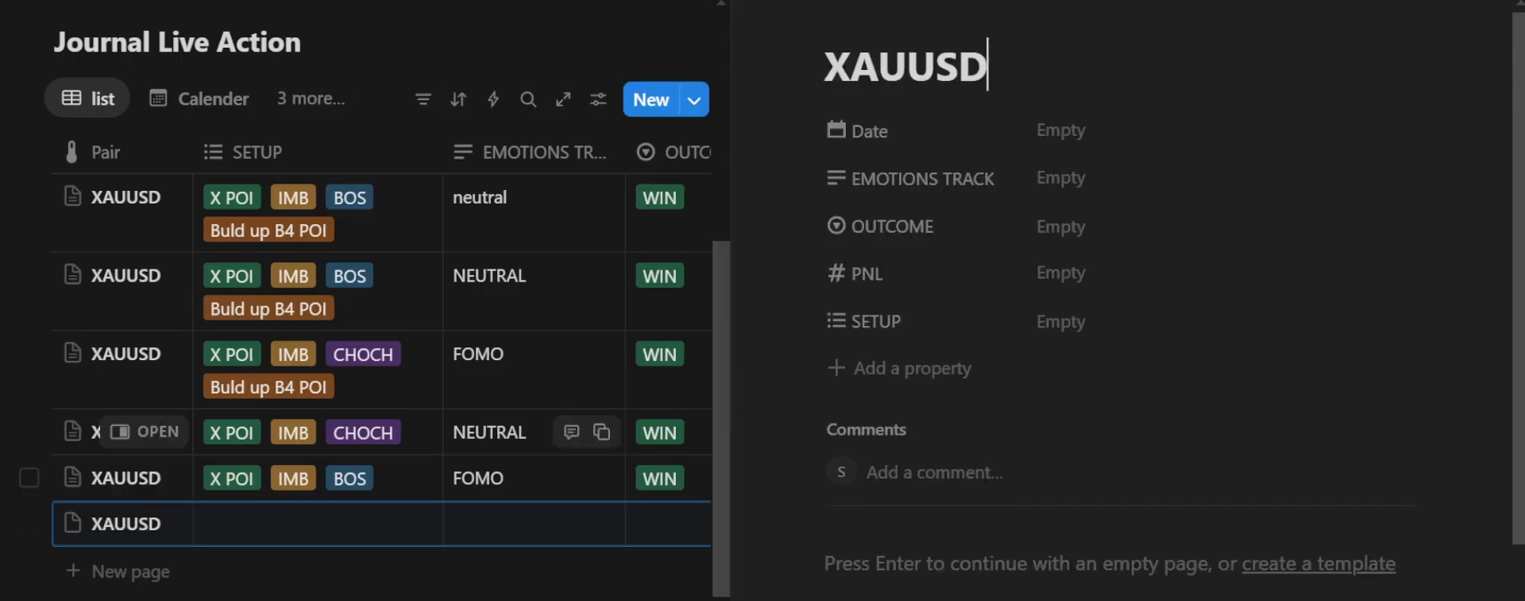
pyautogui.press('Return')
pyautogui.hotkey('ctrl', 'v')
# - Tag the sixth entry's setup as X POI, IMB and BOS and record its emotion as IN ZONE
pyautogui.click(318, 522)
pyautogui.click(268, 477)
pyautogui.click(262, 407)
pyautogui.click(263, 337)
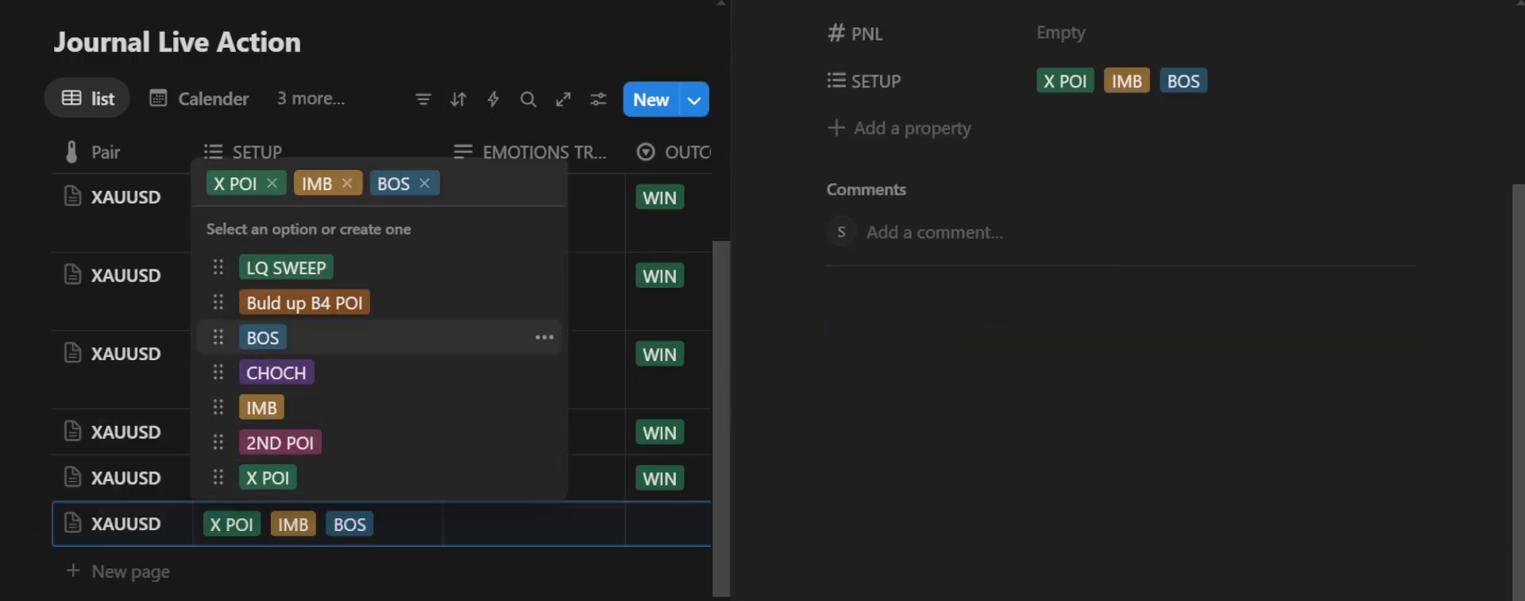
pyautogui.press('Escape')
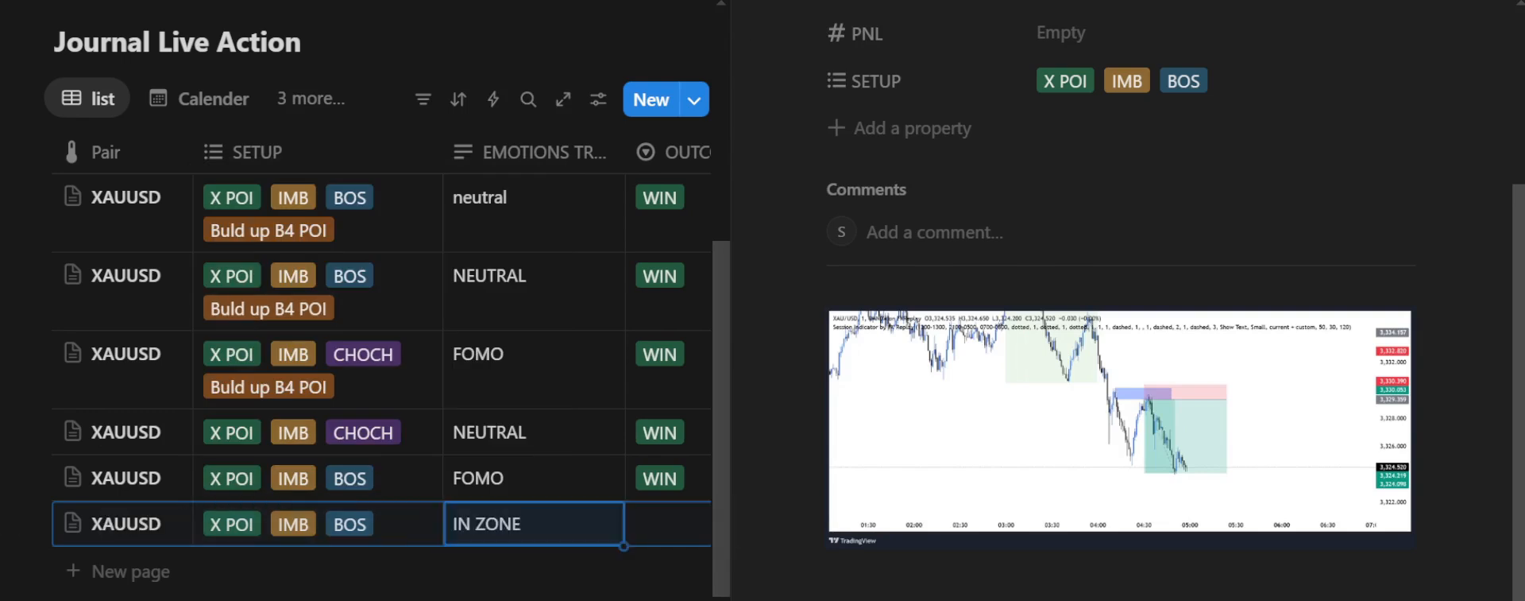
# - Set the sixth entry's outcome to WIN and its PNL to 5%
pyautogui.press('Escape')
pyautogui.click(677, 524)
pyautogui.click(688, 596)
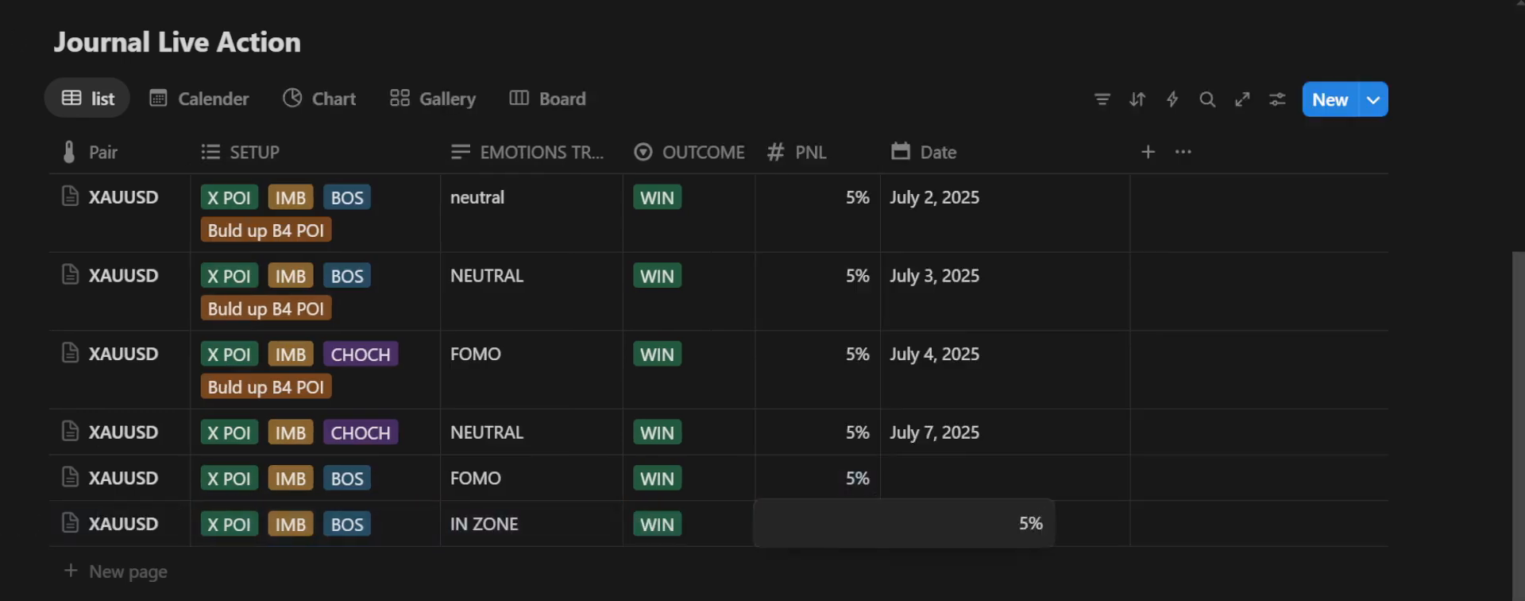
pyautogui.press('Return')
# - Check the short trade's day on the replay chart and date the sixth entry July 8, 2025
pyautogui.scroll(-1, 119, 402)
pyautogui.click(717, 580)
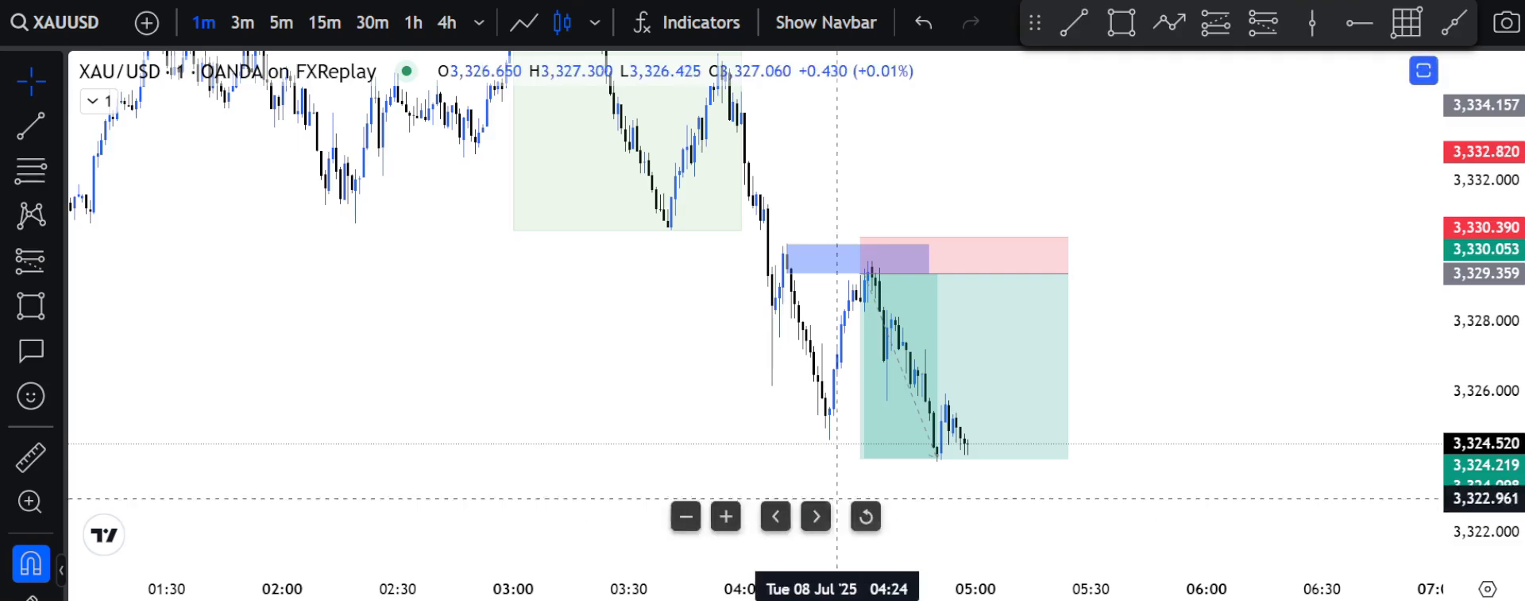
pyautogui.hotkey('alt', 'Tab')
pyautogui.click(946, 448)
pyautogui.press('Escape')
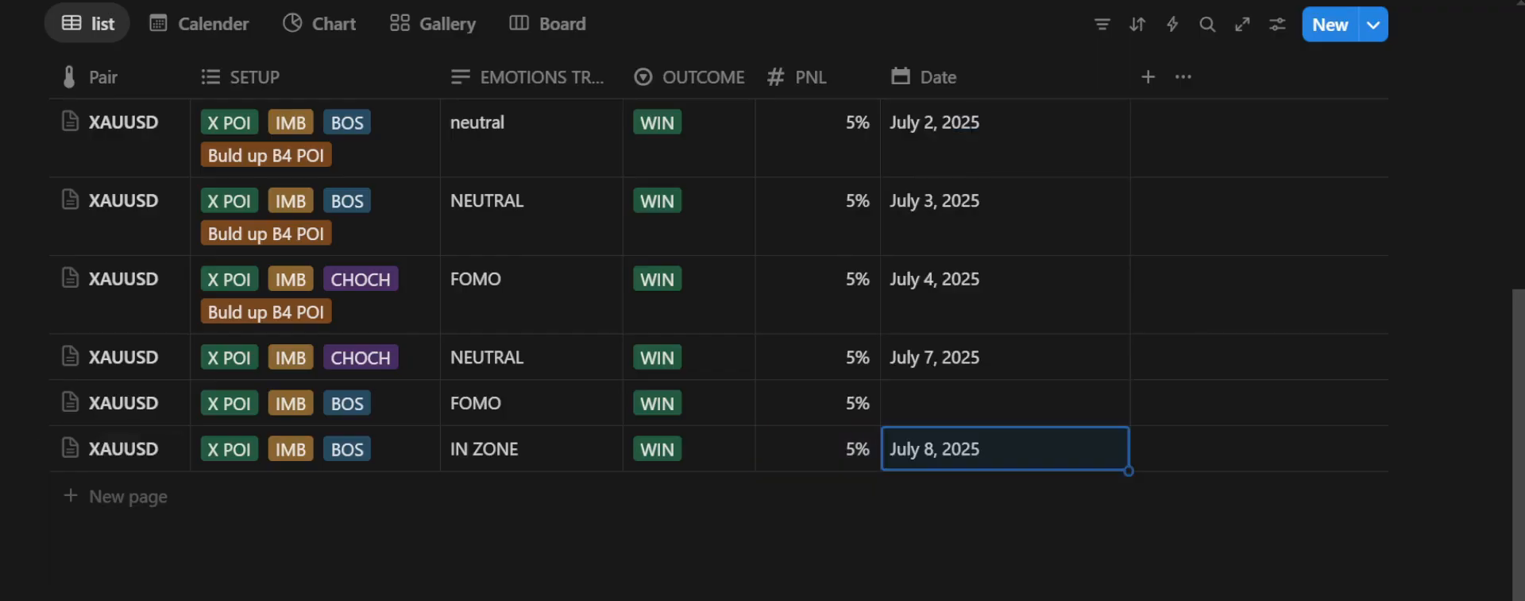
# - Look up the earlier long trade's day on the replay chart and date the fifth entry July 7, 2025
pyautogui.hotkey('alt', 'Tab')
pyautogui.moveTo(314, 307); pyautogui.dragTo(875, 463)
pyautogui.scroll(-10, 755, 397)
pyautogui.moveTo(656, 329); pyautogui.dragTo(897, 179)
pyautogui.moveTo(751, 496); pyautogui.dragTo(904, 143)
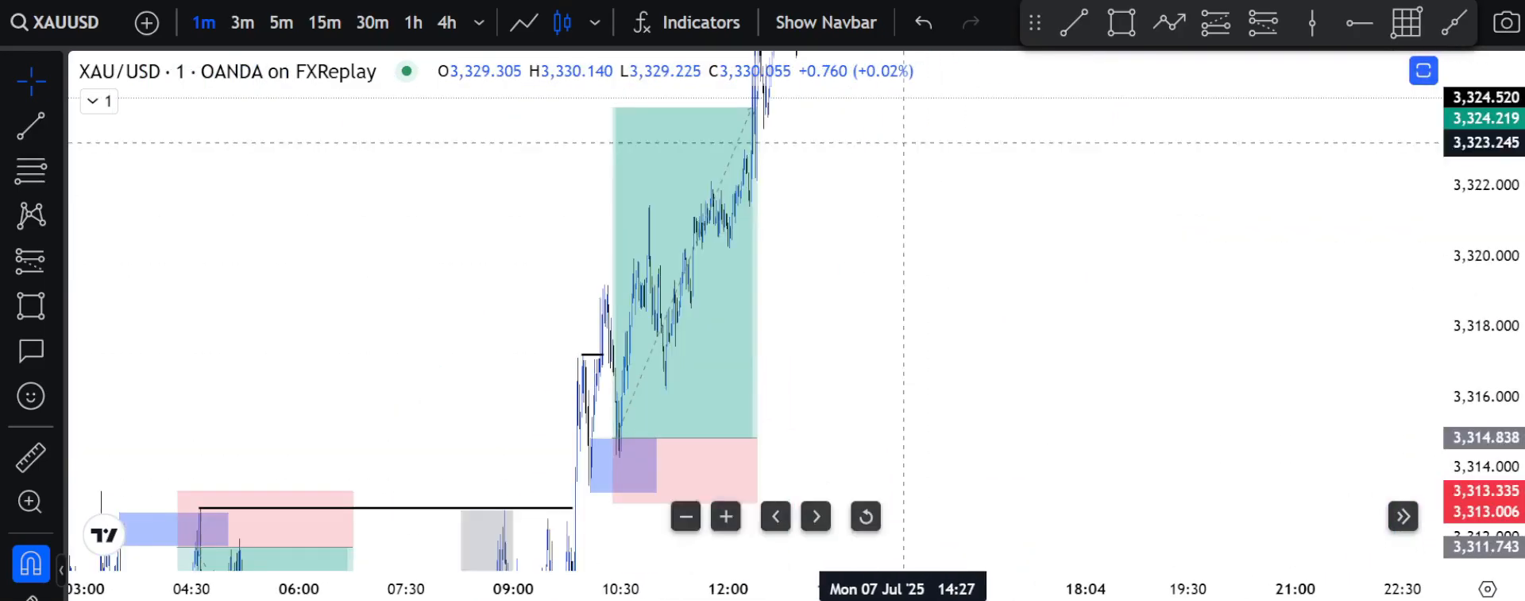
pyautogui.hotkey('alt', 'Tab')
pyautogui.click(954, 403)
pyautogui.click(955, 294)
pyautogui.press('Escape')
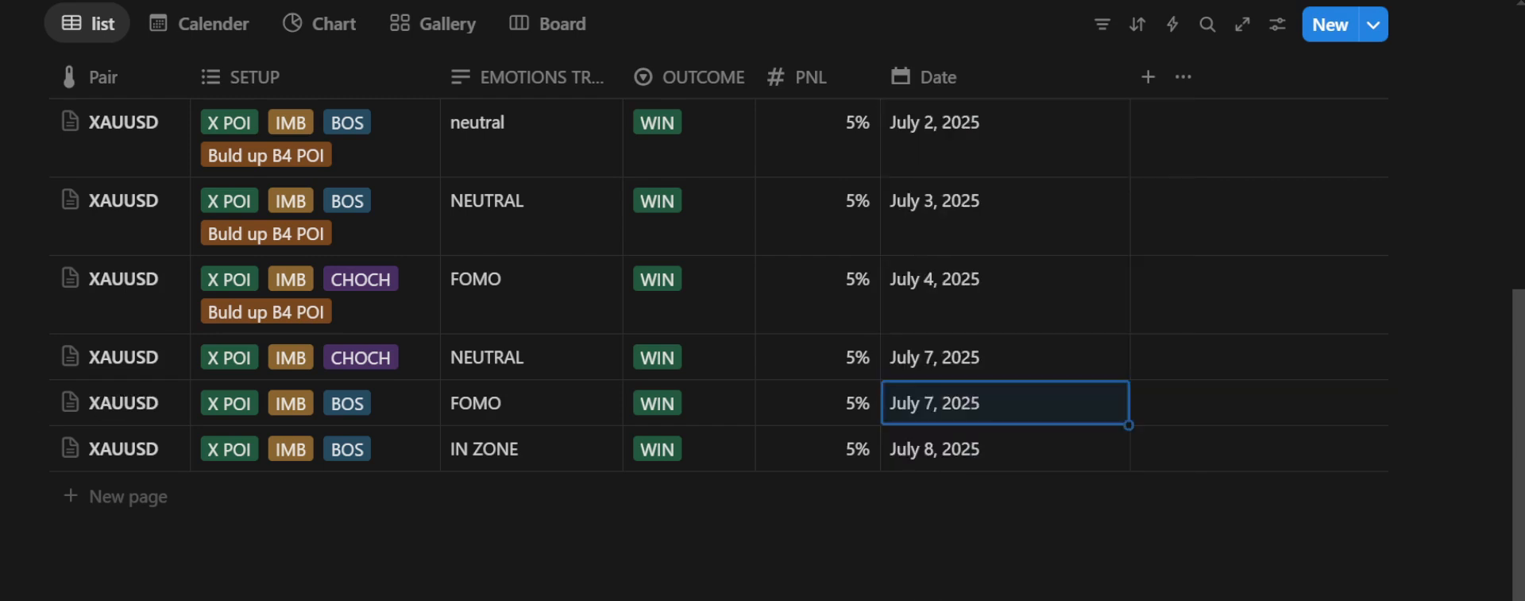
# - Return to the replay and advance July 8 past 09:00 on the 1-minute timeframe
pyautogui.hotkey('alt', 'Tab')
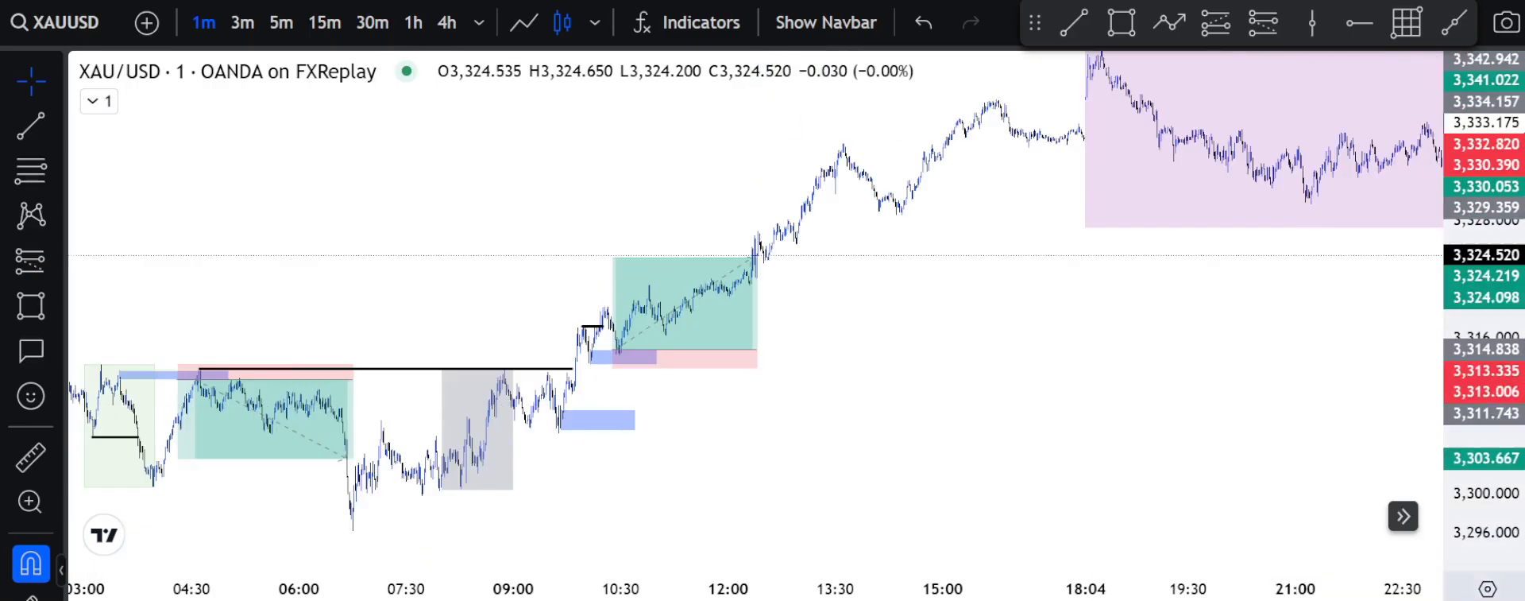
pyautogui.moveTo(1390, 341); pyautogui.dragTo(636, 314)
pyautogui.click(243, 23)
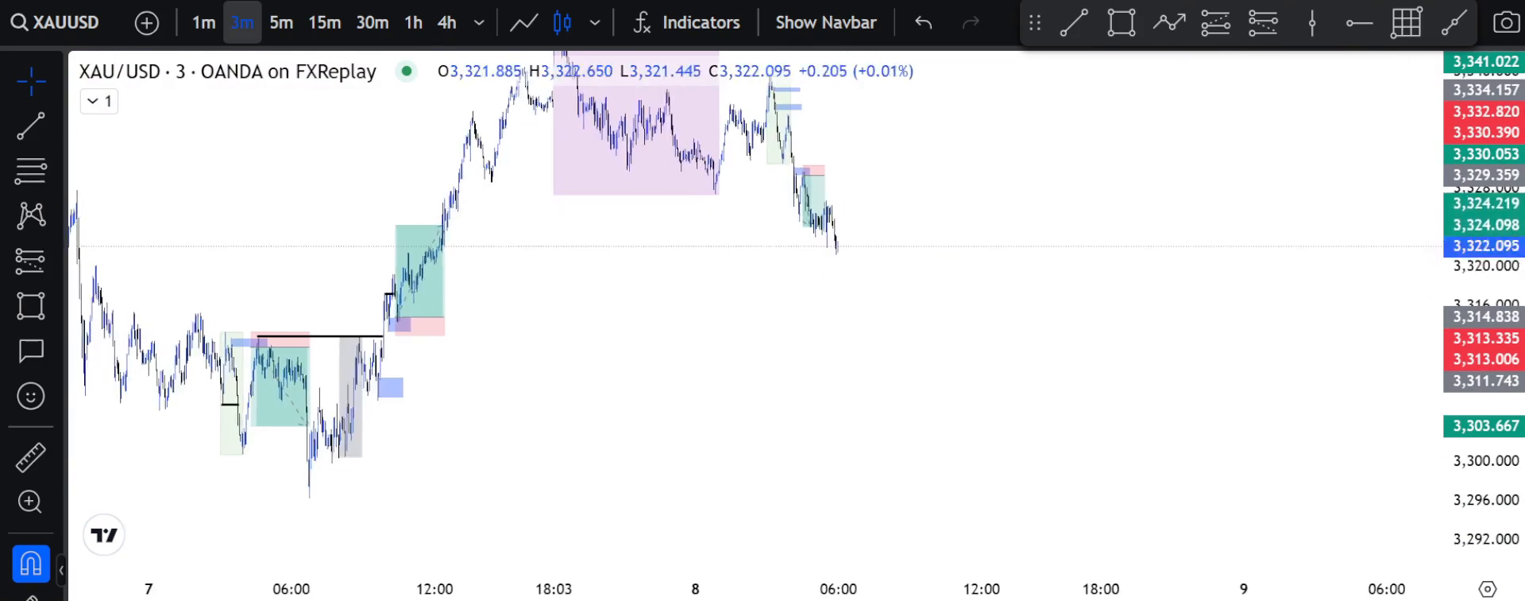
pyautogui.click(203, 22)
pyautogui.moveTo(930, 368); pyautogui.dragTo(1199, 435)
pyautogui.moveTo(1069, 588); pyautogui.dragTo(608, 587)
pyautogui.moveTo(601, 476); pyautogui.dragTo(1069, 413)
pyautogui.moveTo(1482, 468); pyautogui.dragTo(1482, 171)
pyautogui.moveTo(1216, 192); pyautogui.dragTo(1067, 466)
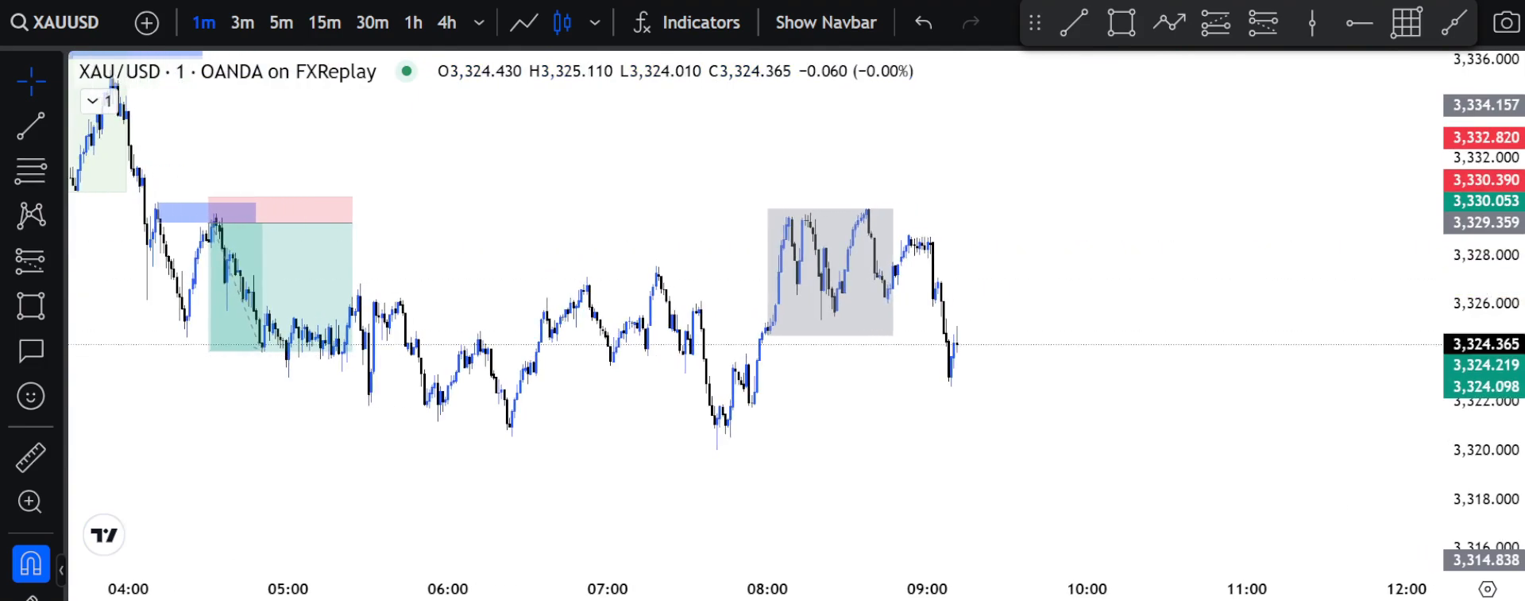
# - Draw structure-break lines at 3,324.625 and from the high before 07:30, plus a demand zone from the 07:55 candle, about 3,321.865 to 3,323.055
pyautogui.click(271, 337)
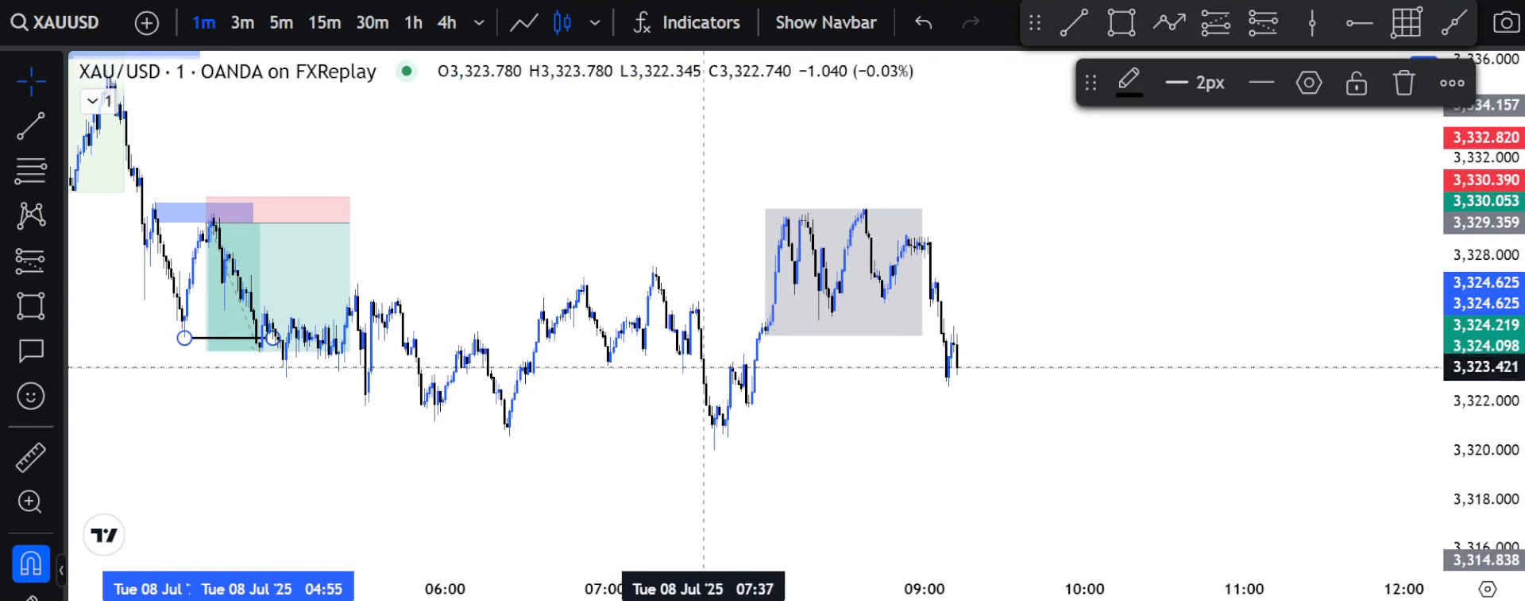
pyautogui.click(1121, 22)
pyautogui.click(751, 405)
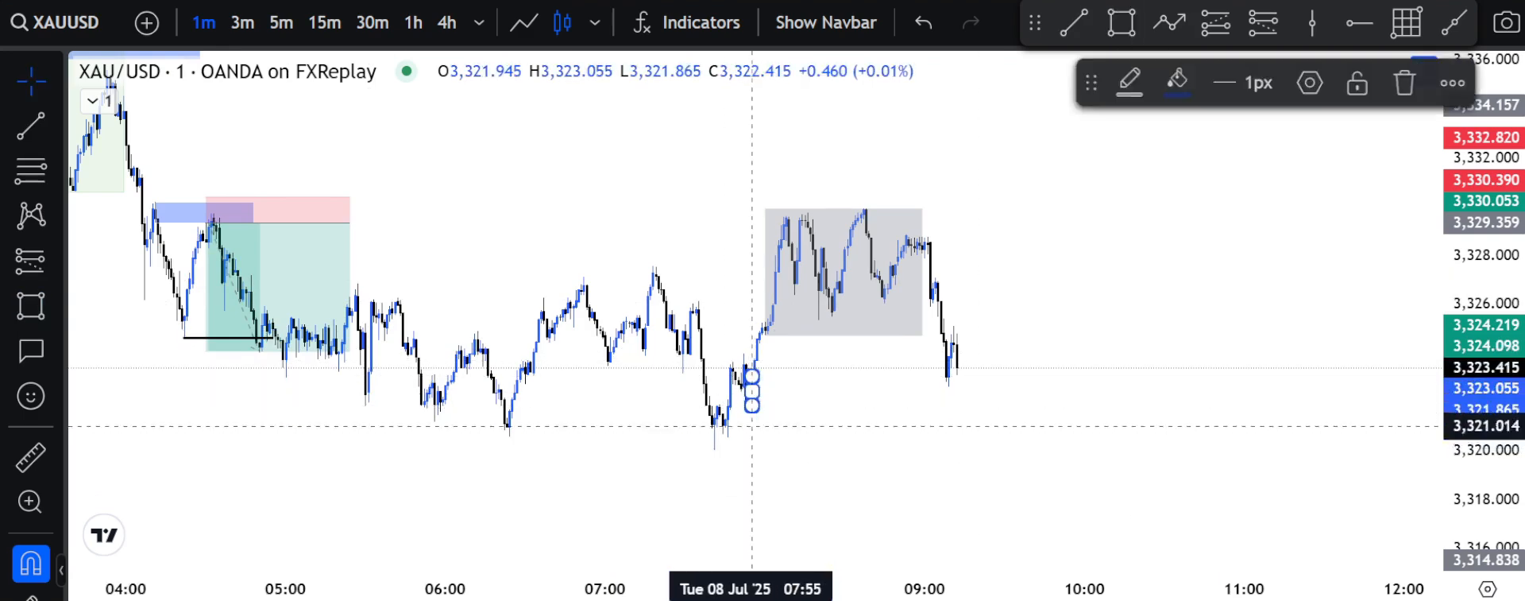
pyautogui.click(1074, 22)
pyautogui.click(775, 266)
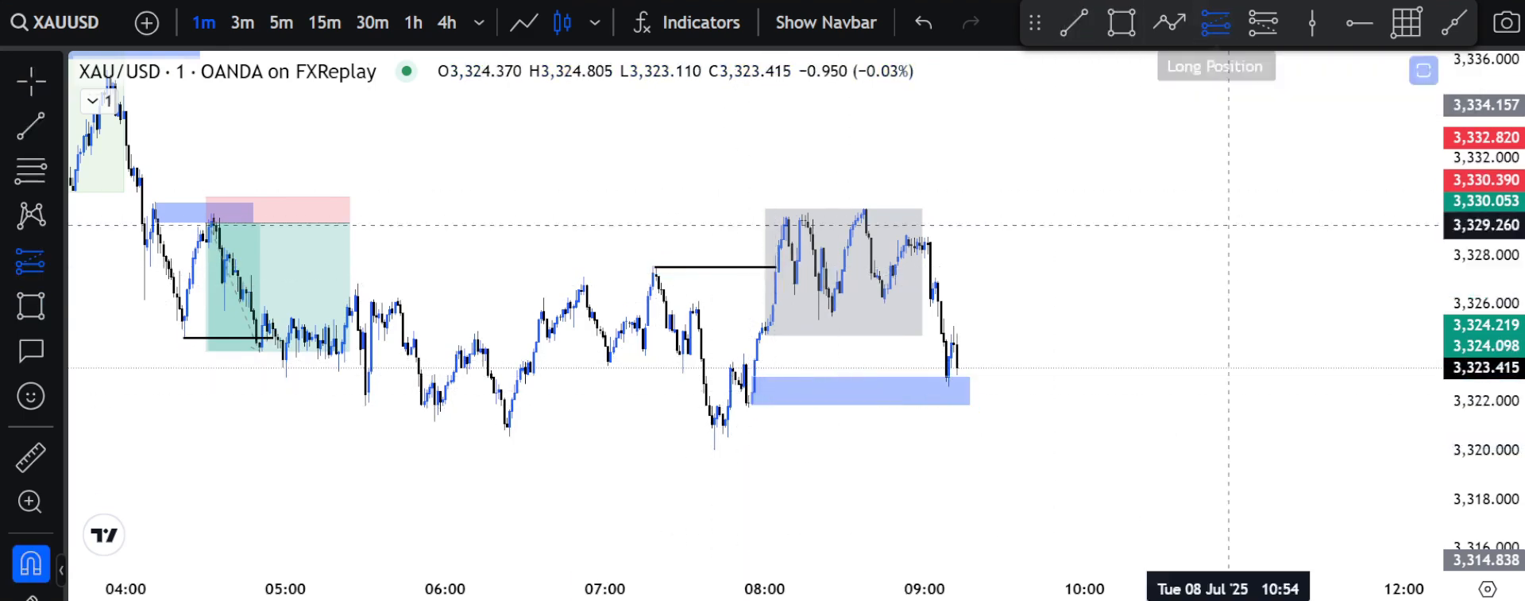
# - Add a long position at the demand zone with entry 3,323.063, stop 3,321.451 and target 3,331.275, and place its buy limit order
pyautogui.click(1216, 22)
pyautogui.click(921, 375)
pyautogui.moveTo(922, 405); pyautogui.dragTo(922, 414)
pyautogui.moveTo(922, 300); pyautogui.dragTo(921, 104)
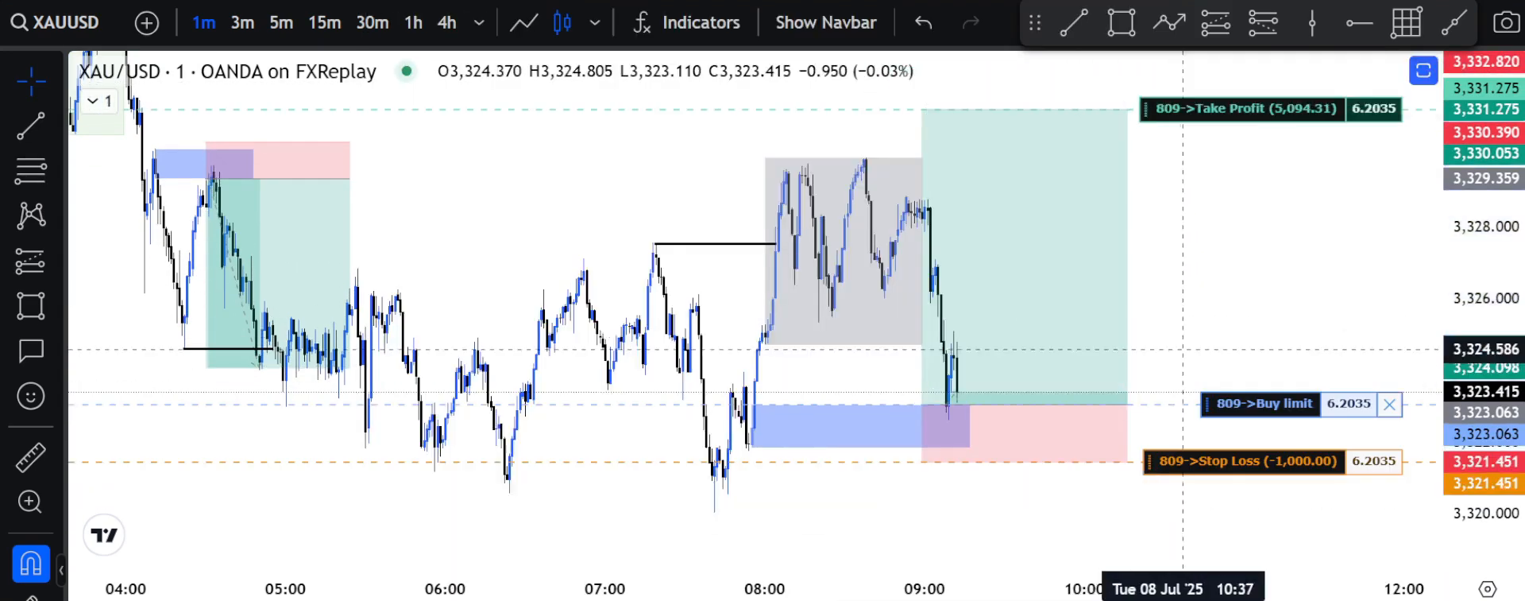
# - Copy the long trade's chart image and paste it into the page of a new XAUUSD entry in the Notion journal
pyautogui.click(1506, 22)
pyautogui.click(1263, 151)
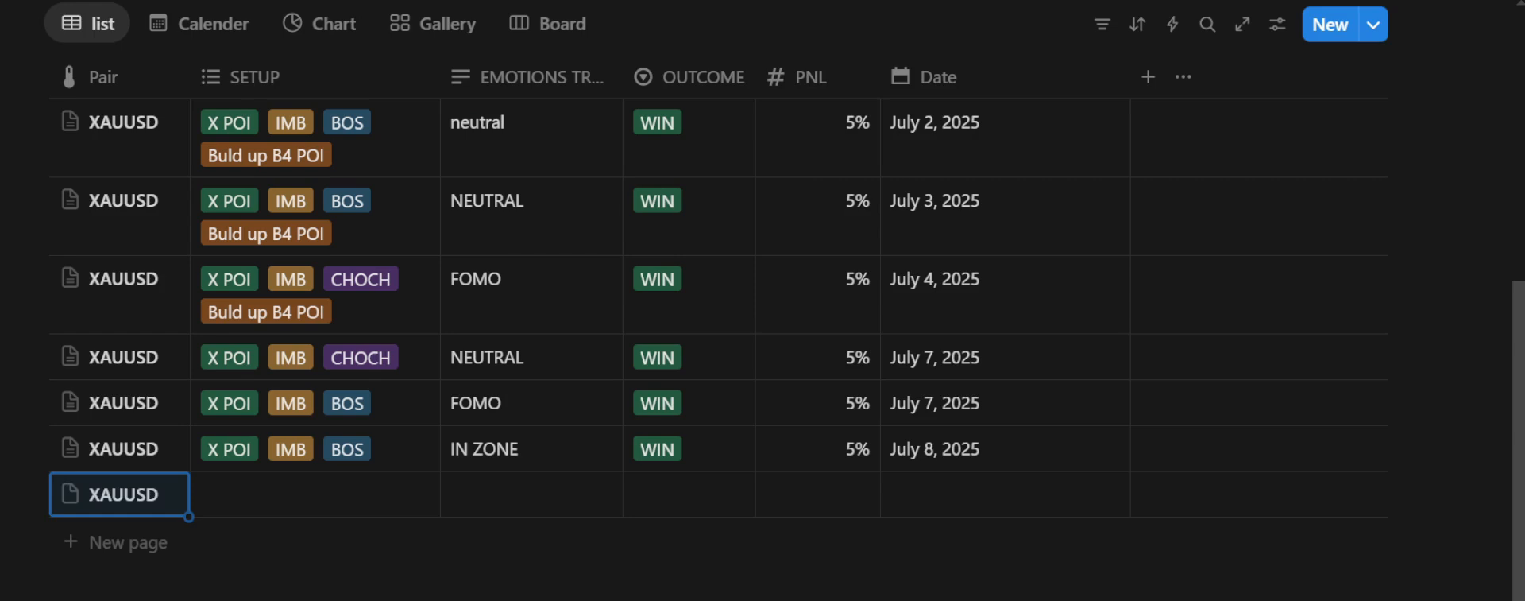
pyautogui.click(143, 494)
pyautogui.scroll(-5, 1112, 318)
pyautogui.click(1033, 313)
pyautogui.hotkey('ctrl', 'v')
# - Tag the seventh entry's setup as 2ND POI, CHOCH, IMB and Buld up B4 POI
pyautogui.click(302, 494)
pyautogui.click(281, 413)
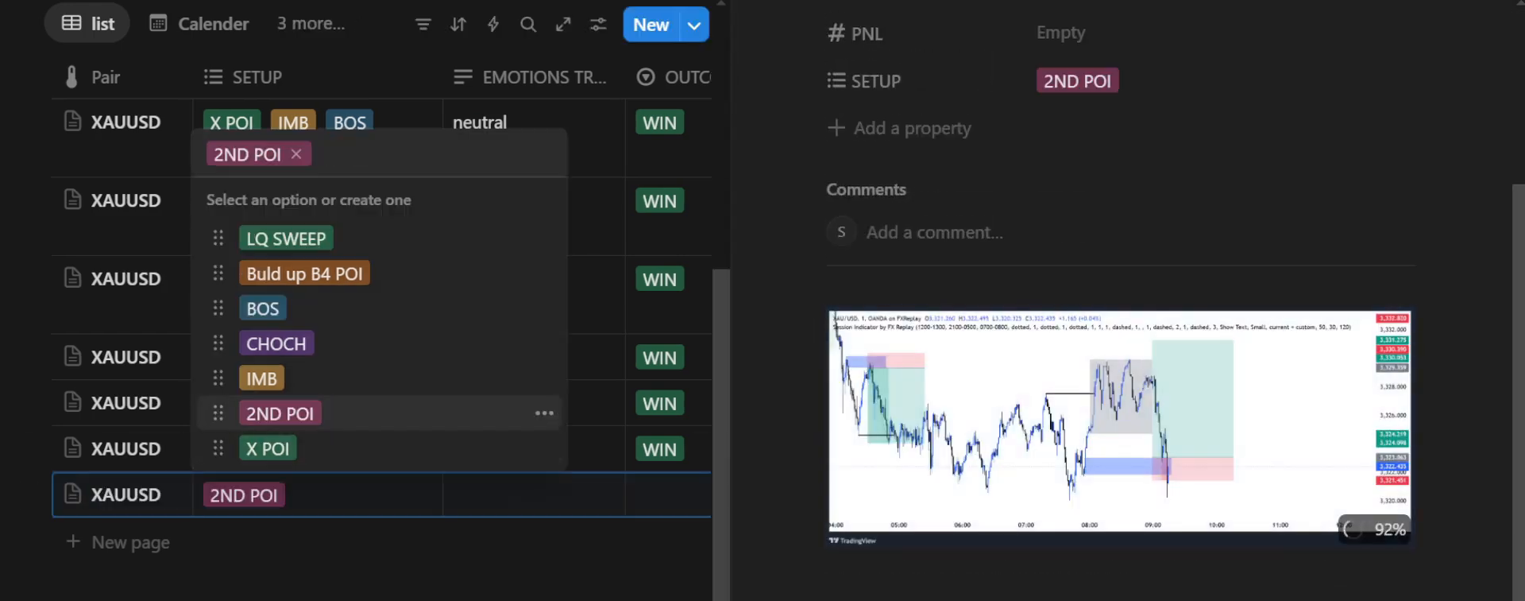
pyautogui.click(278, 343)
pyautogui.click(263, 379)
pyautogui.click(304, 273)
pyautogui.press('Escape')
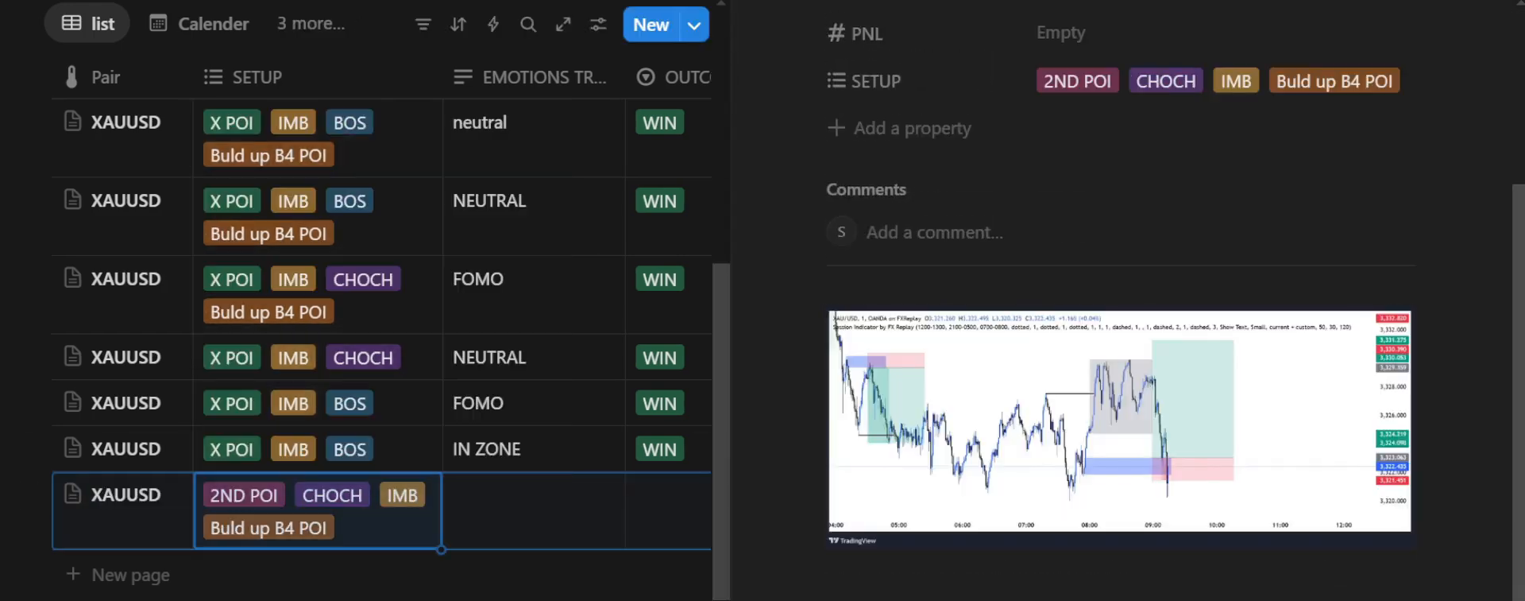
pyautogui.press('Escape')
# - Record the seventh entry's emotion as NEUTRAL, its outcome as WIN and its PNL as -1%
pyautogui.click(532, 510)
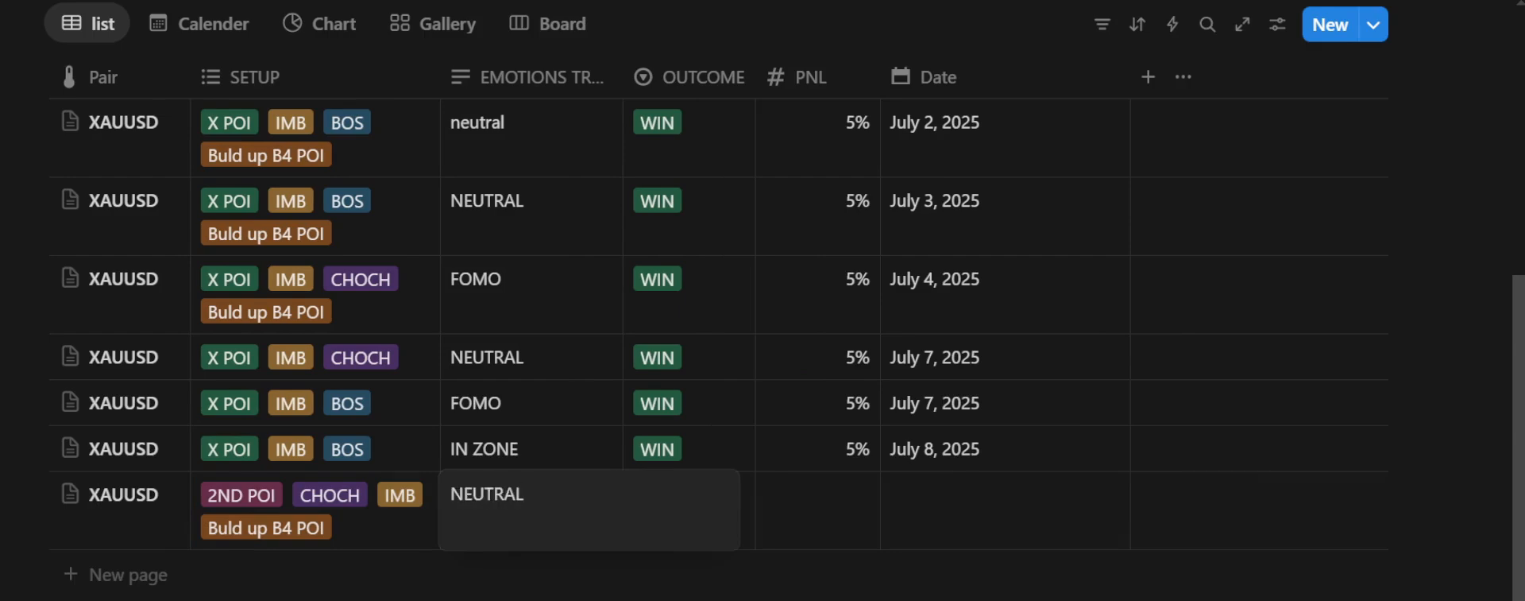
pyautogui.press('Tab')
pyautogui.write('win')
pyautogui.press('Return')
pyautogui.press('Tab')
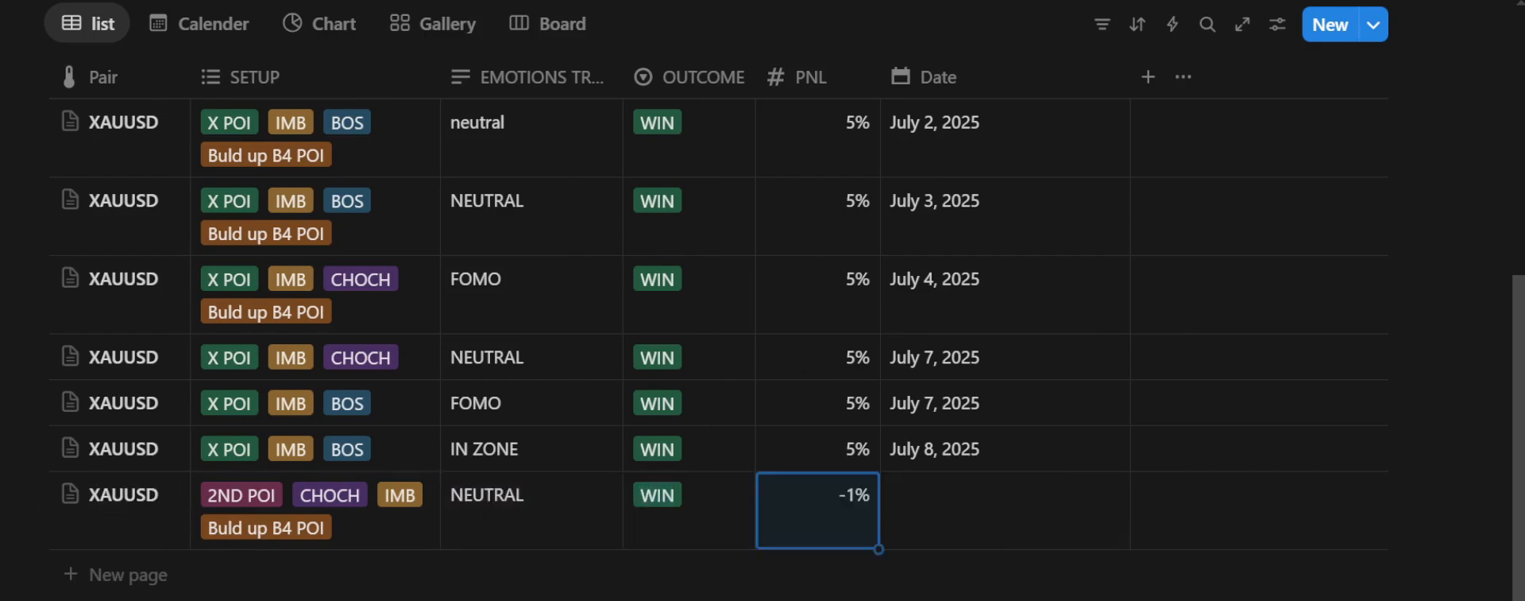
# - Check the long trade's day on the replay chart and date the seventh entry July 8, 2025
pyautogui.hotkey('alt', 'Tab')
pyautogui.hotkey('alt', 'Tab')
pyautogui.press('Tab')
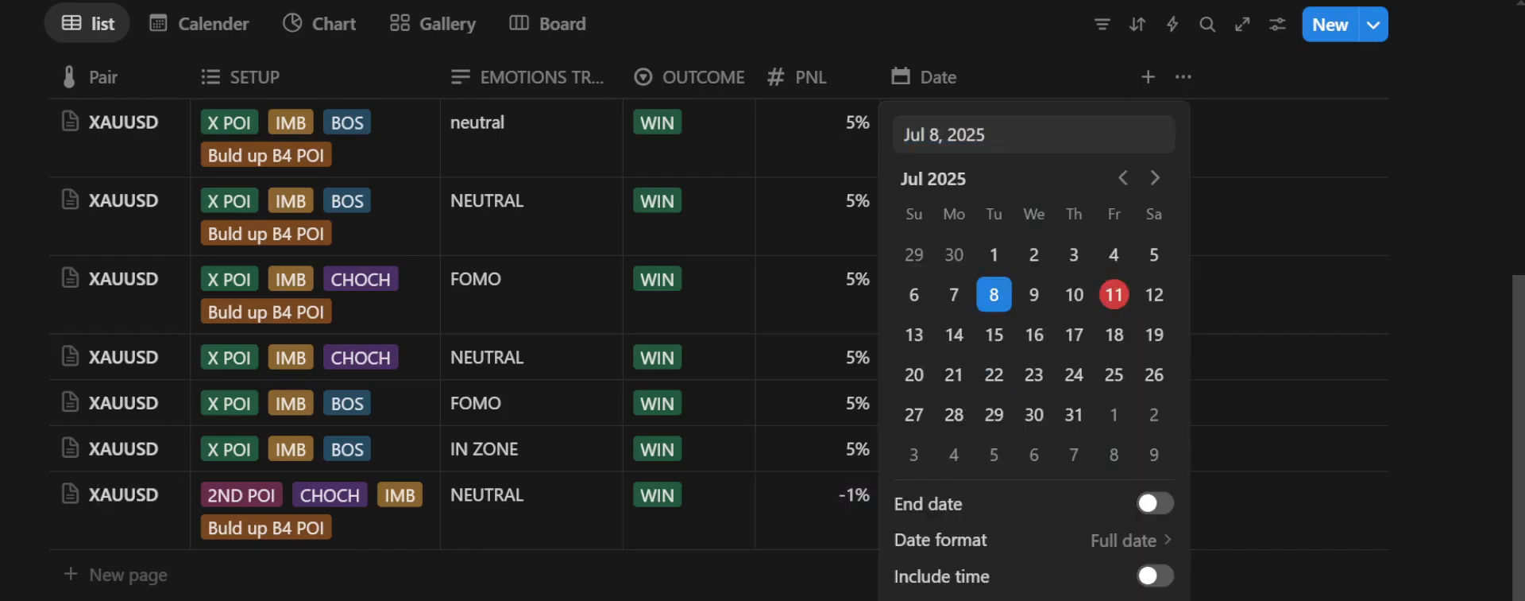
pyautogui.press('Return')
# - Show the journal's Chart view and set its donut chart to show OUTCOME
pyautogui.hotkey('alt', 'Tab')
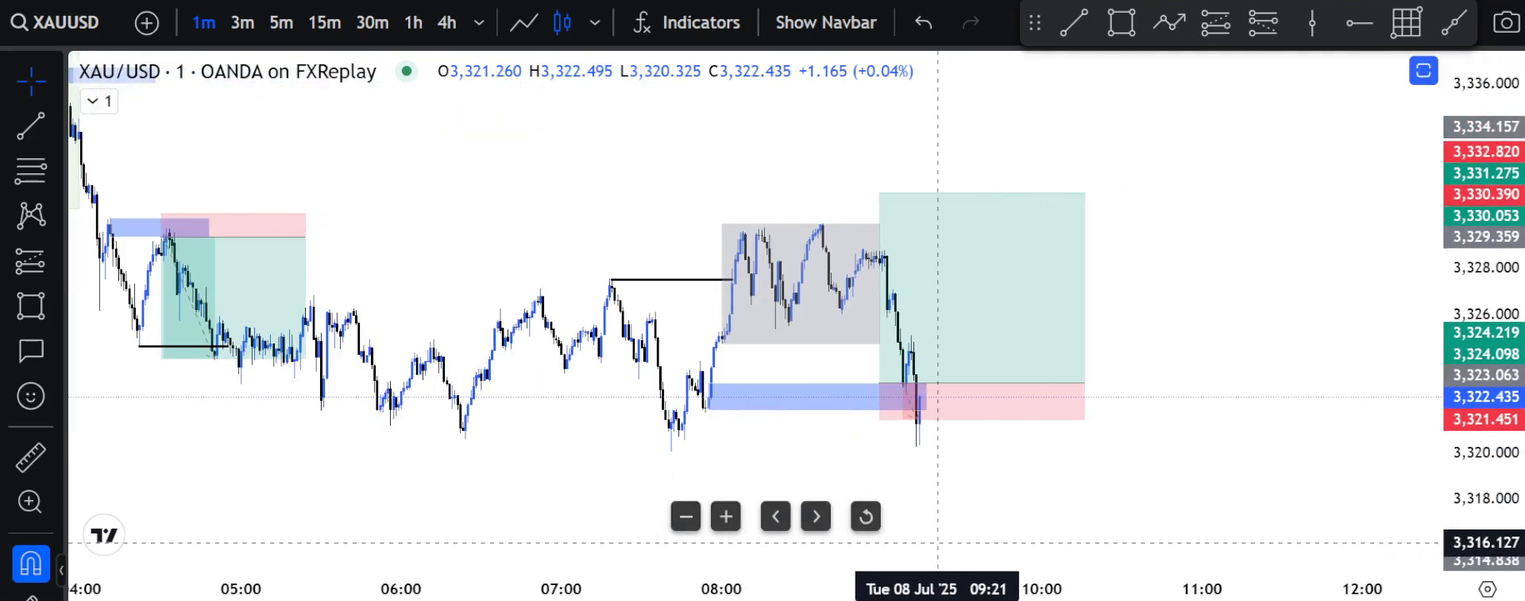
pyautogui.hotkey('alt', 'Tab')
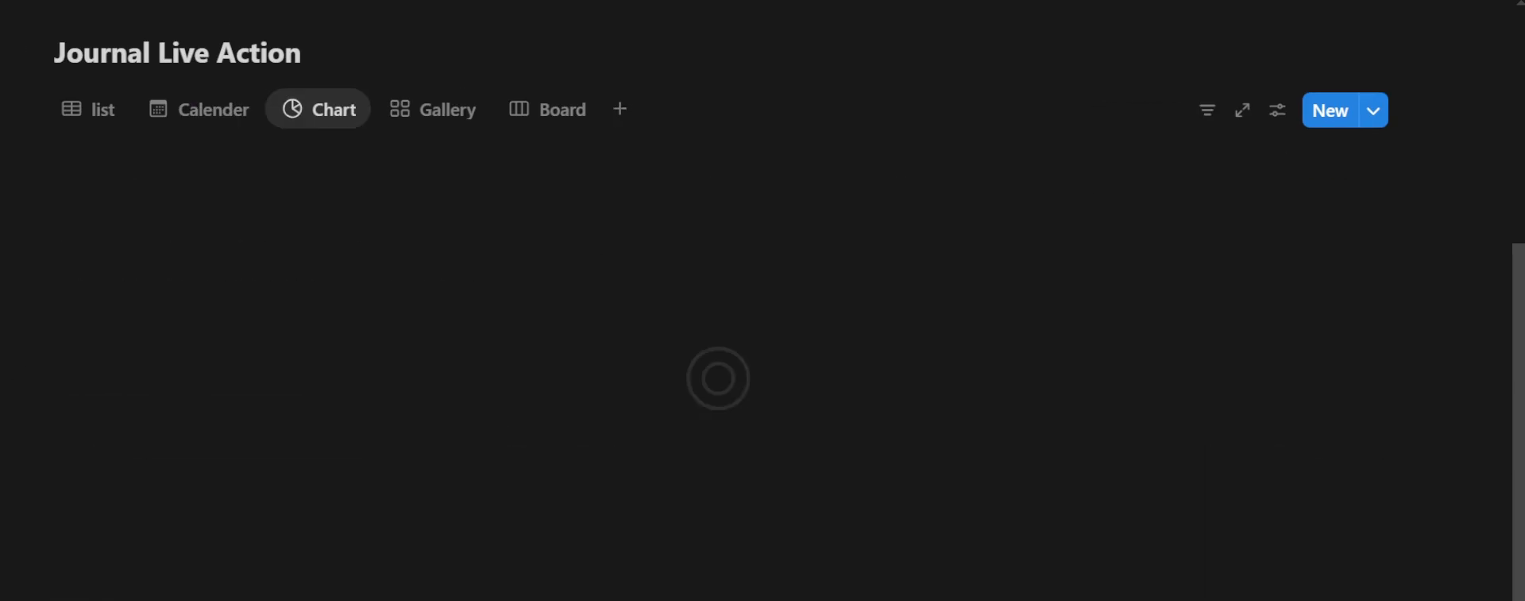
pyautogui.click(317, 109)
pyautogui.click(320, 190)
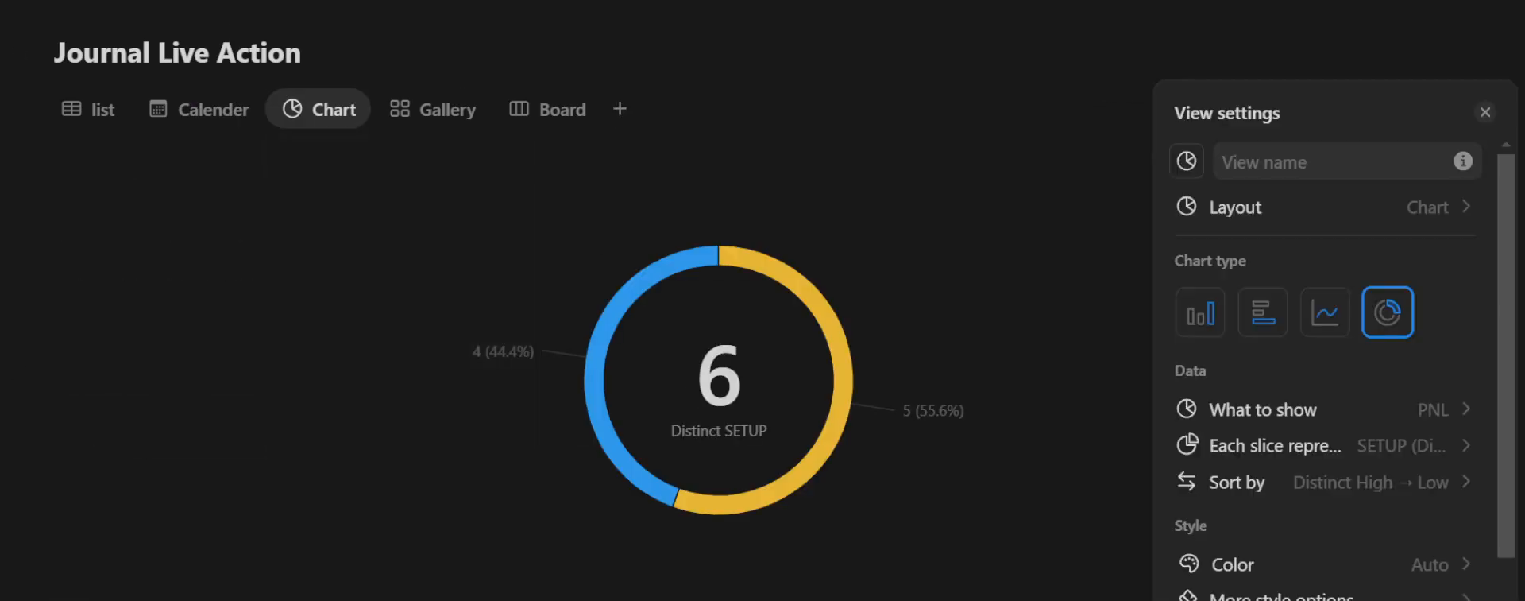
pyautogui.click(1264, 521)
pyautogui.press('Escape')
pyautogui.scroll(-3, 719, 358)
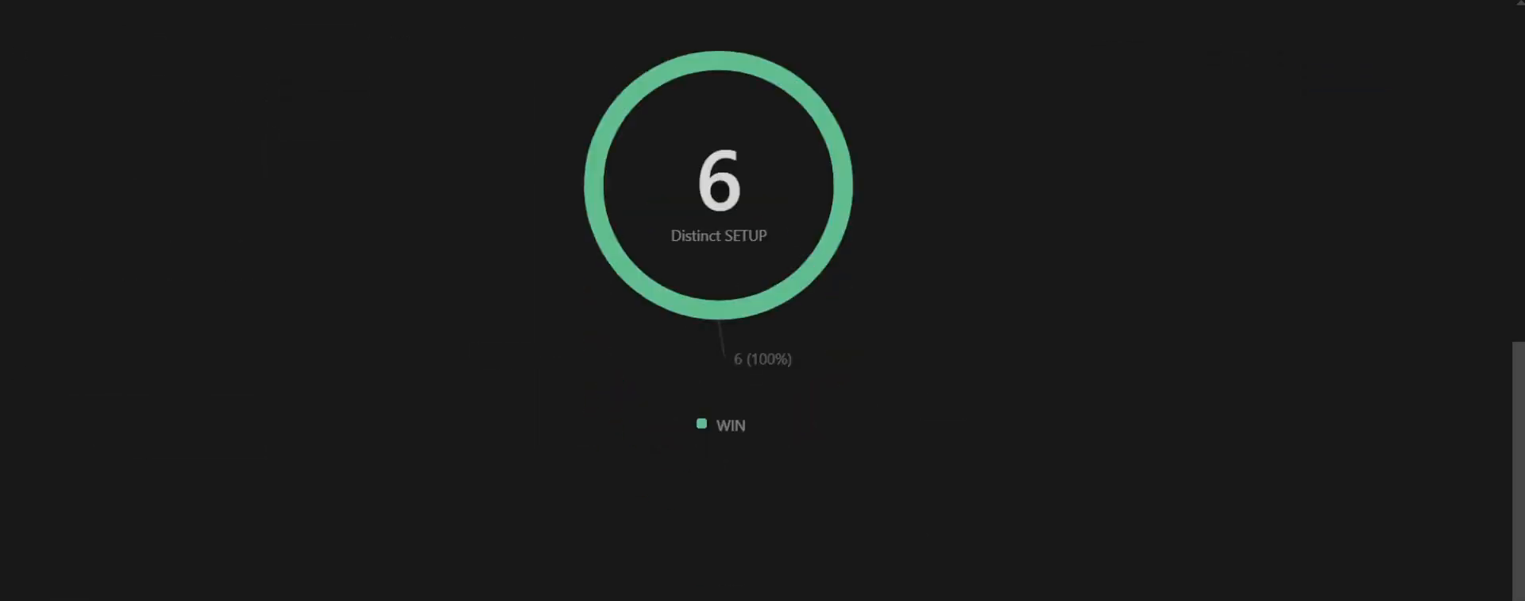